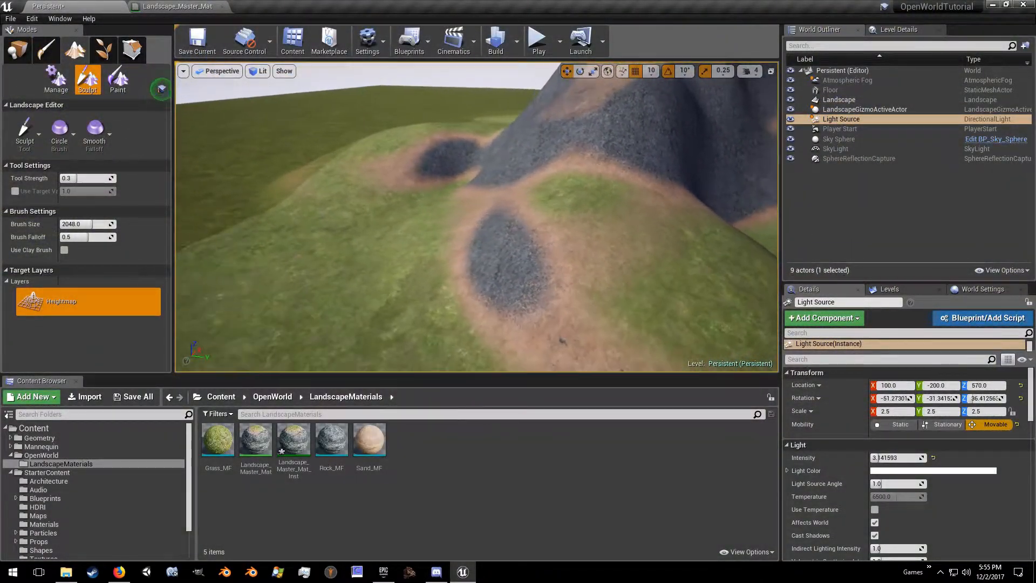
mouse_move(537, 183)
mouse_down()
mouse_move(381, 197)
mouse_move(388, 208)
mouse_move(523, 152)
mouse_move(494, 208)
mouse_up()
mouse_move(494, 208)
right_down()
mouse_move(572, 253)
mouse_move(563, 218)
mouse_move(588, 192)
mouse_move(388, 194)
right_up()
mouse_move(471, 164)
right_down()
mouse_move(499, 170)
mouse_move(466, 175)
mouse_move(496, 207)
mouse_move(467, 181)
mouse_move(486, 178)
mouse_move(498, 217)
mouse_move(526, 240)
mouse_move(505, 194)
mouse_move(508, 205)
mouse_move(473, 195)
mouse_move(499, 189)
right_up()
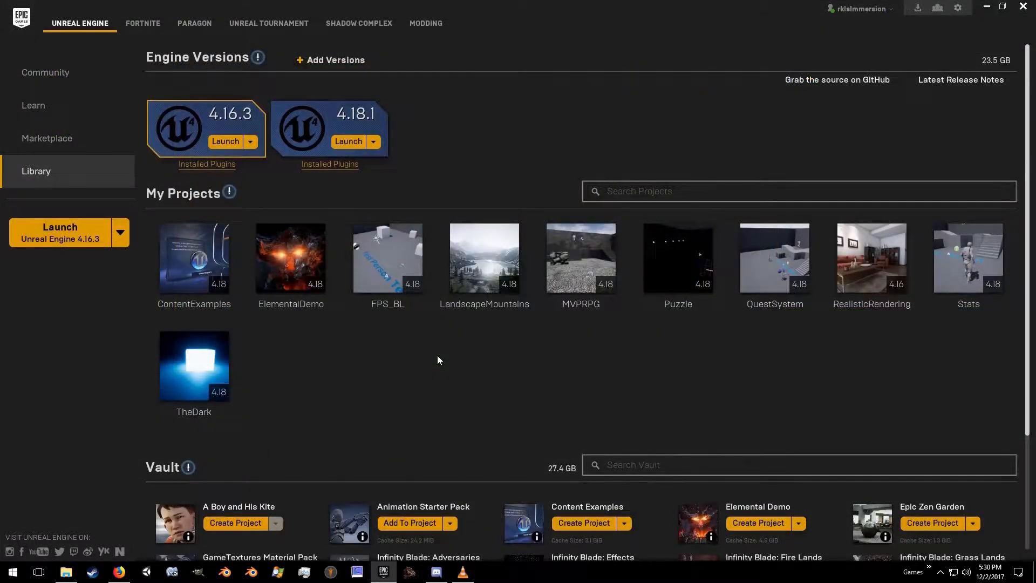
Step: Launch engine version 4.18.1 and create a Third Person Blueprint project with starter content, named OpenWorldTutorial
click(348, 142)
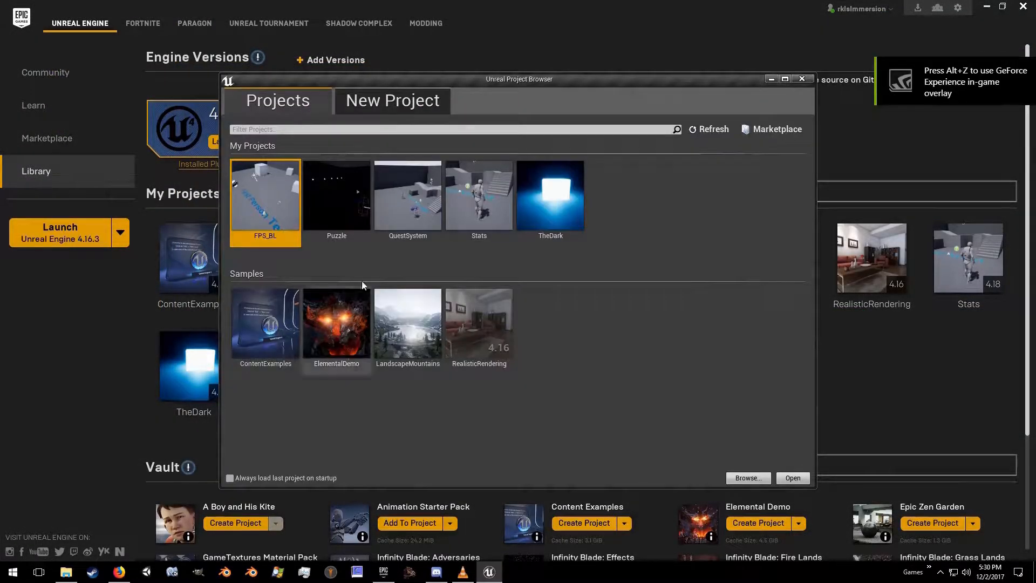
click(391, 107)
click(305, 251)
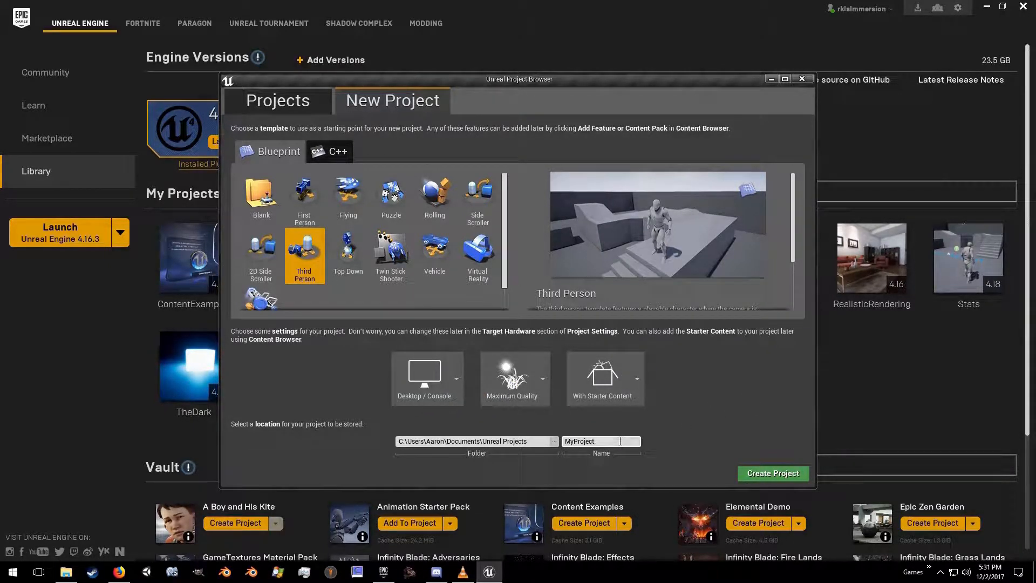
drag(623, 442, 534, 436)
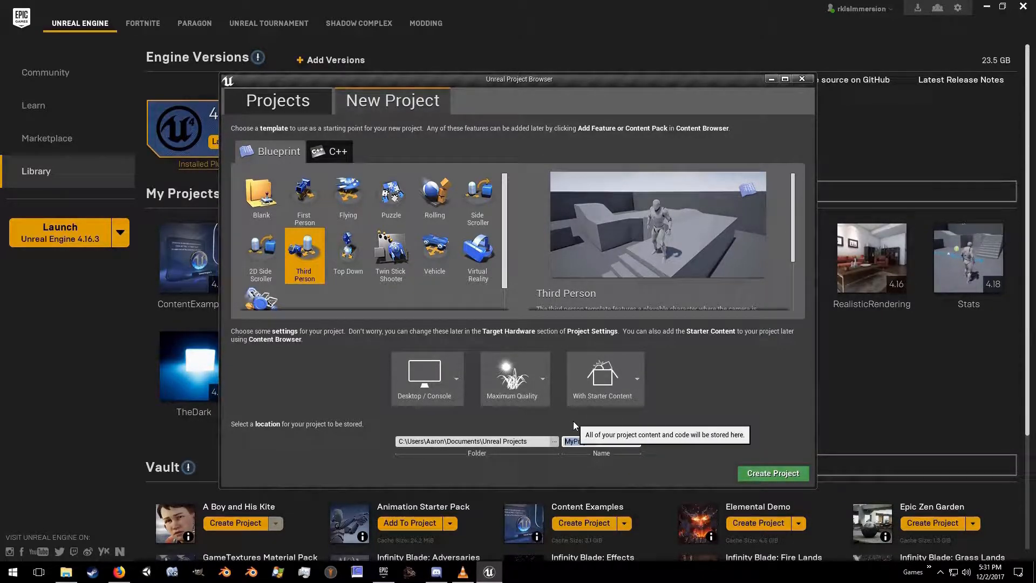
text(OpenWorldTutorial)
click(778, 473)
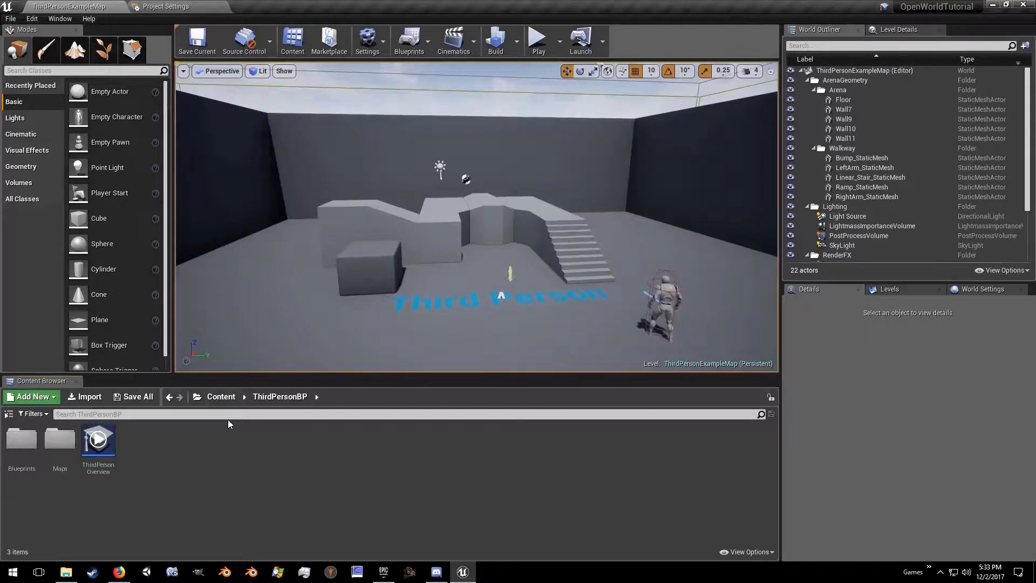
Step: Create a folder named OpenWorld directly under the project's Content folder
click(219, 400)
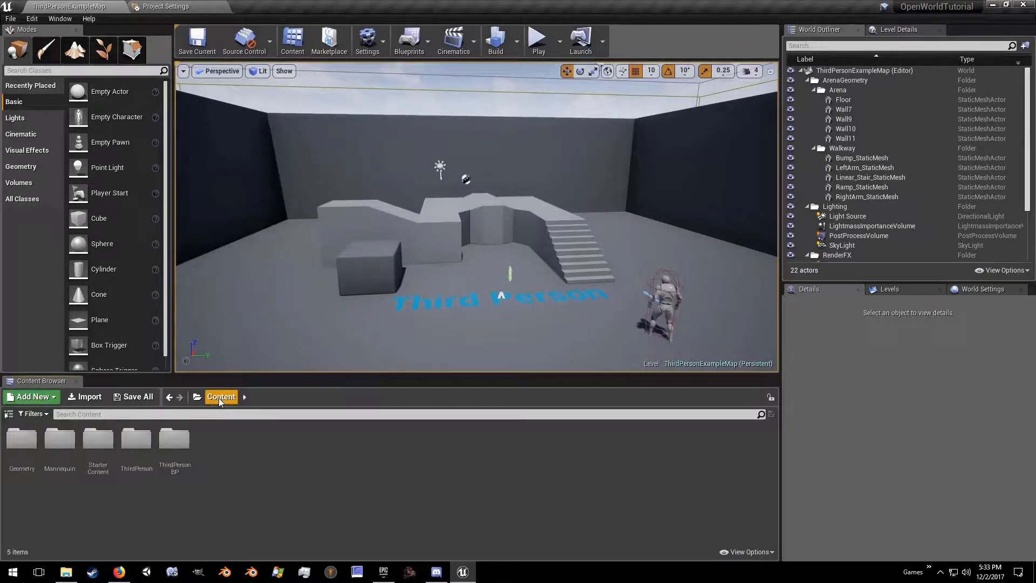
right_click(227, 452)
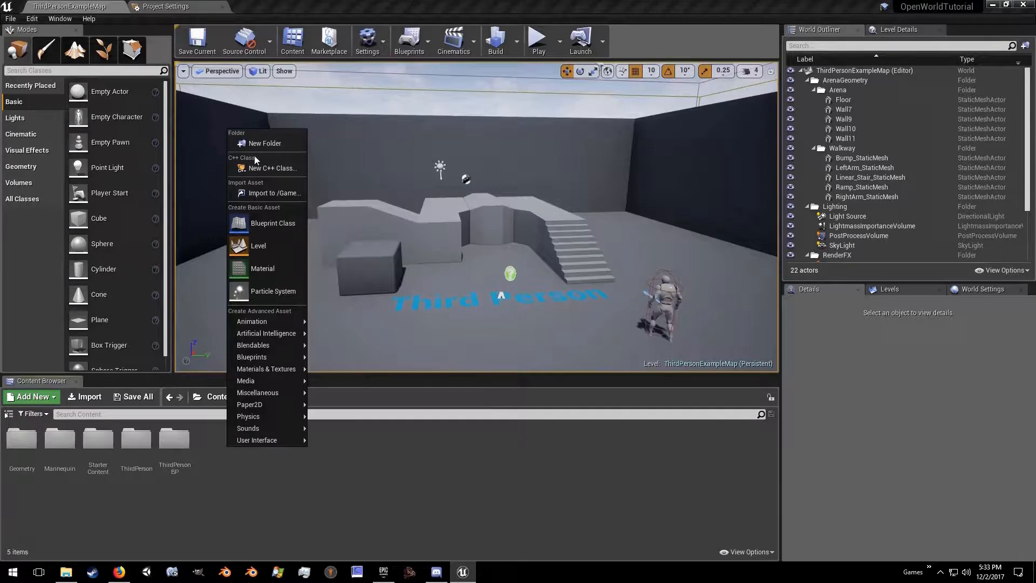
click(261, 143)
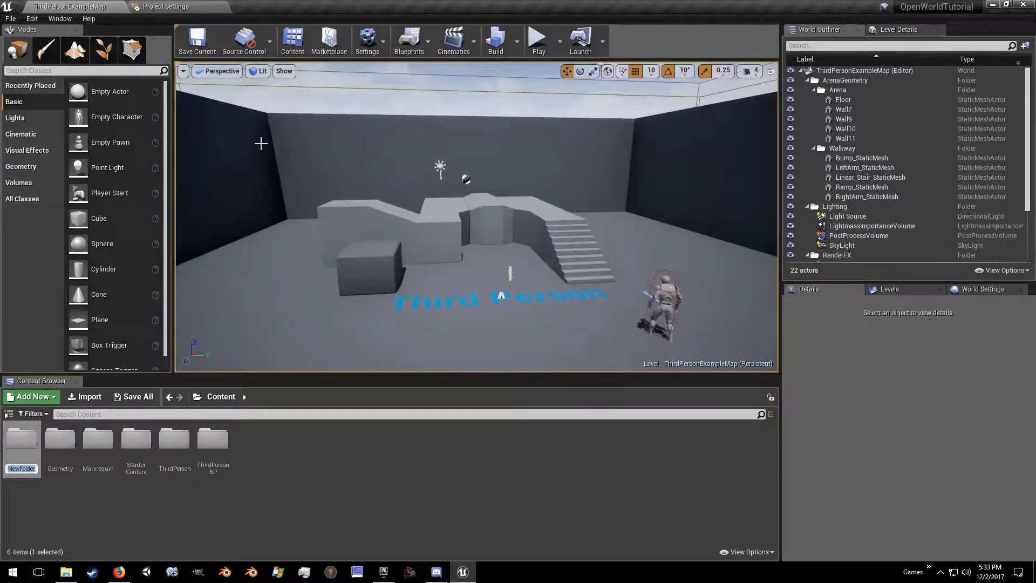
text(OpenWorld)
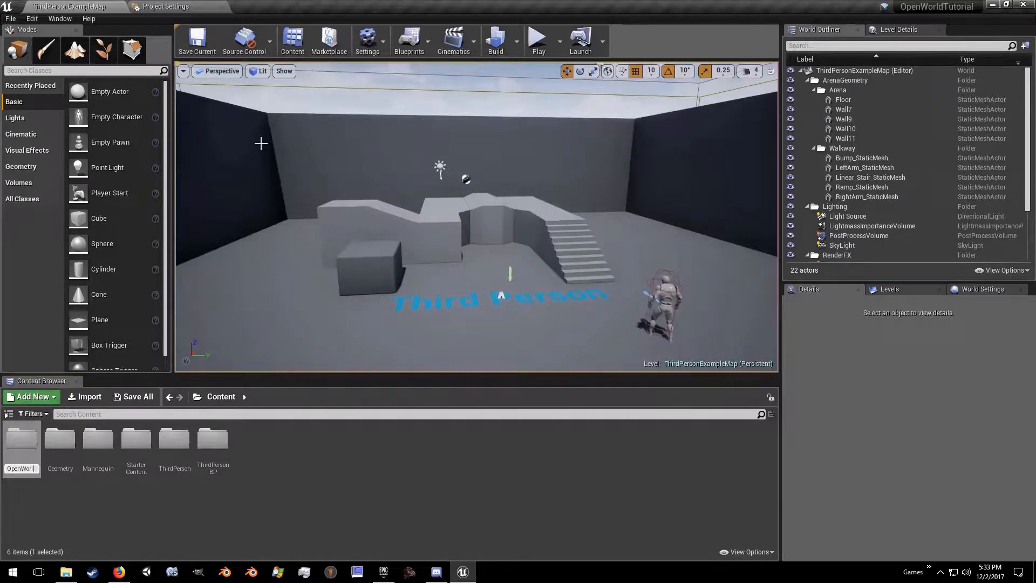
key(Return)
Step: Create a new level with the default floor and sky, and save it as Persistent in the OpenWorld folder
click(10, 18)
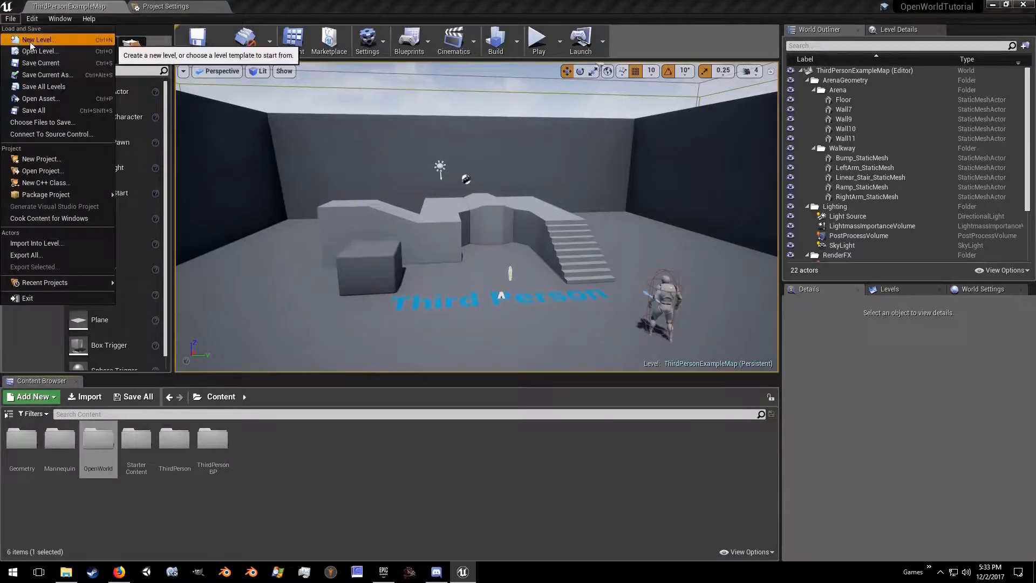
click(30, 45)
click(422, 219)
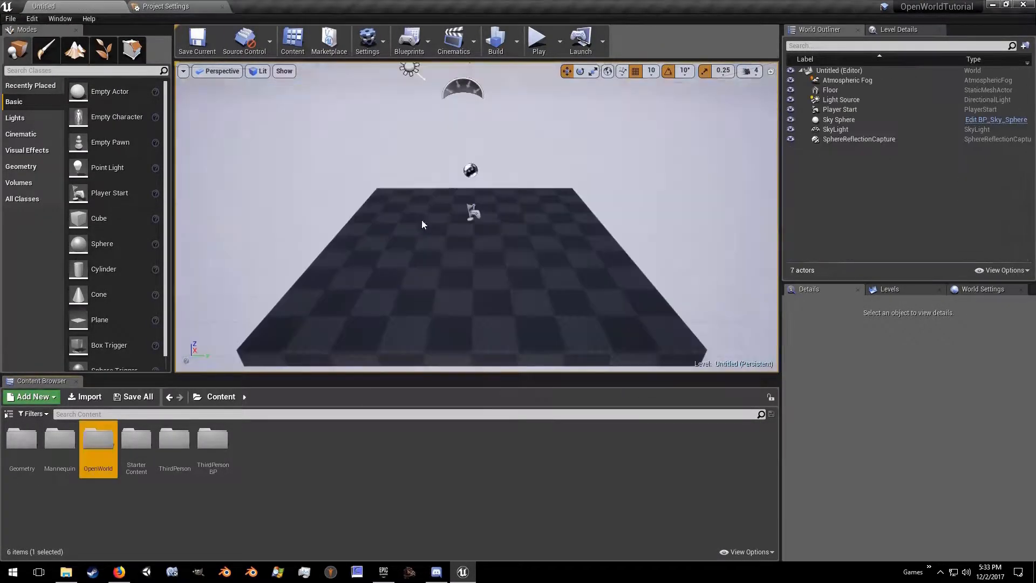
click(193, 47)
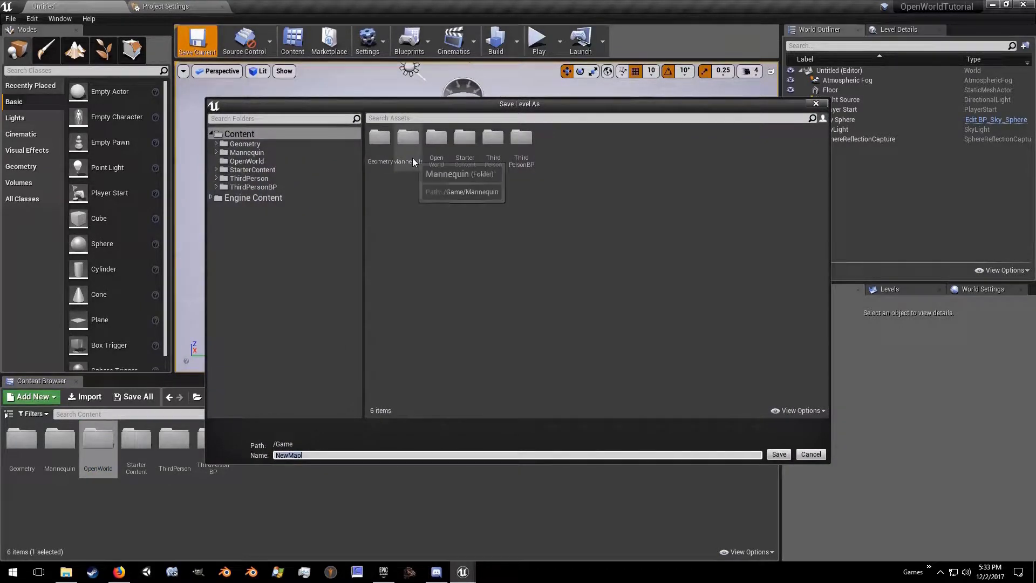
double_click(432, 143)
text(Persistent)
key(Return)
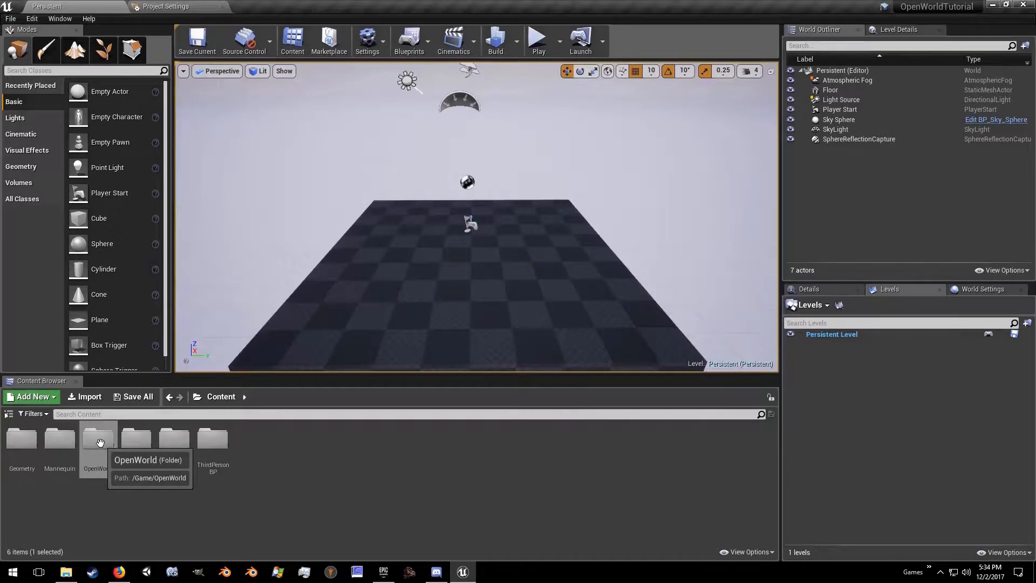
Step: Create a subfolder named LandscapeMaterials inside the OpenWorld folder and open it
double_click(100, 442)
right_click(101, 443)
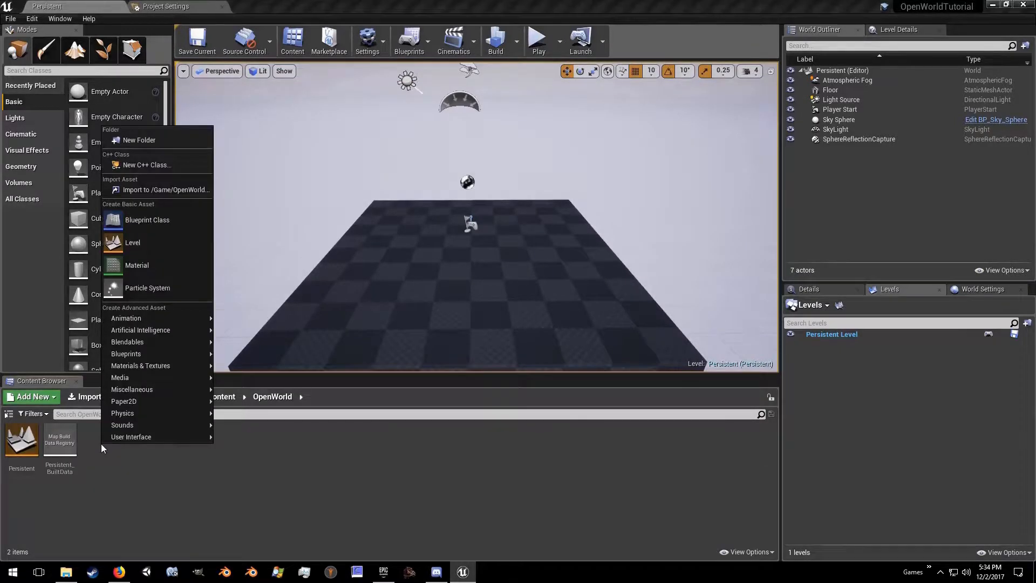
click(145, 141)
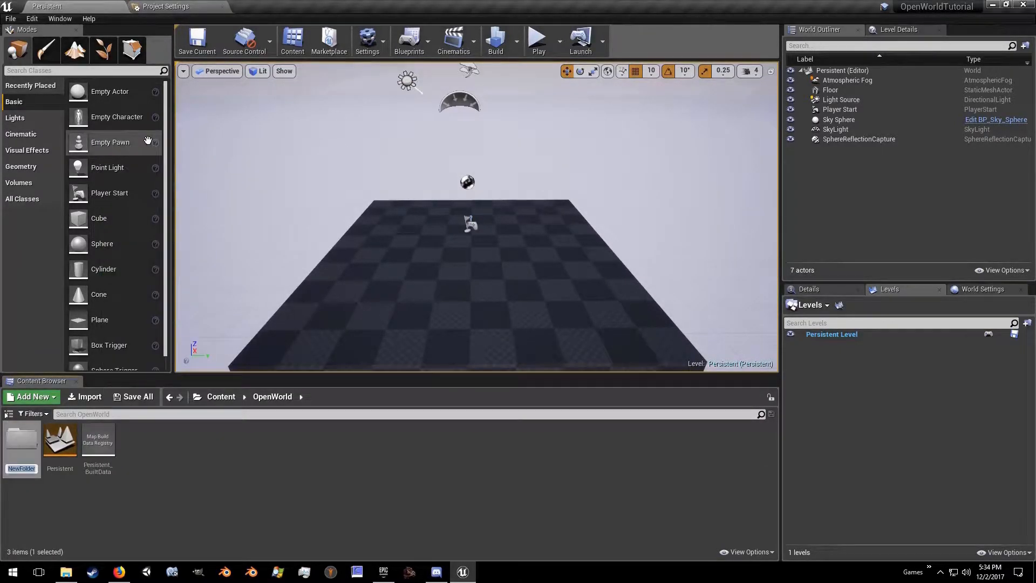
text(Land)
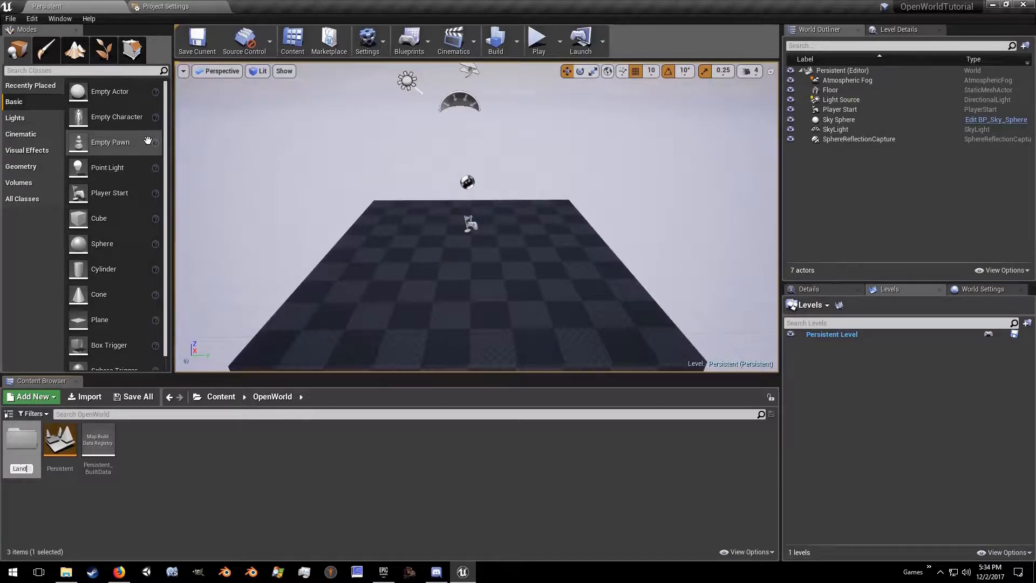
text(scapeMaterials)
key(Return)
key(Return)
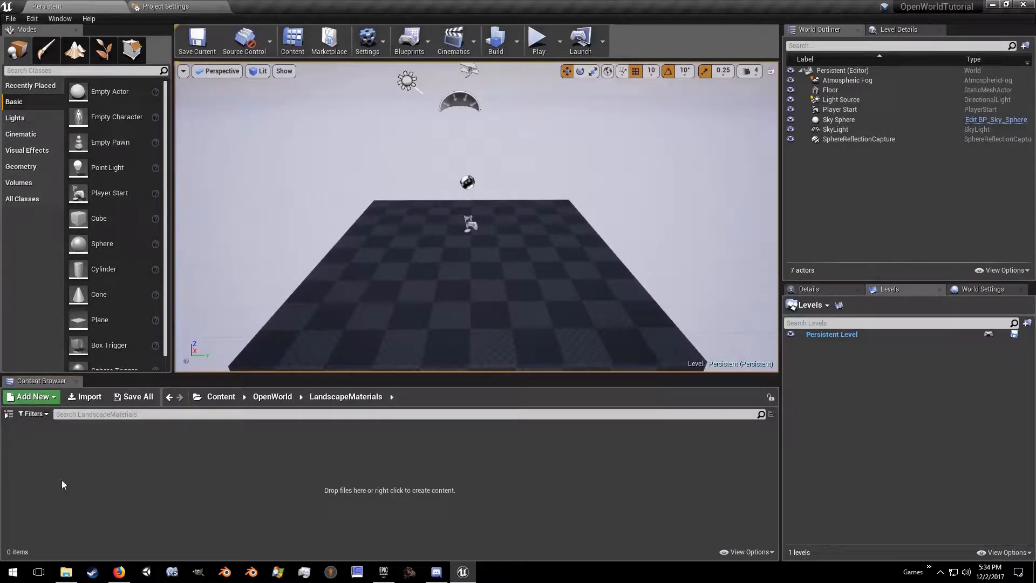
Step: Create a material named Landscape_Master_Mat in the LandscapeMaterials folder and make a material instance from it
right_click(165, 459)
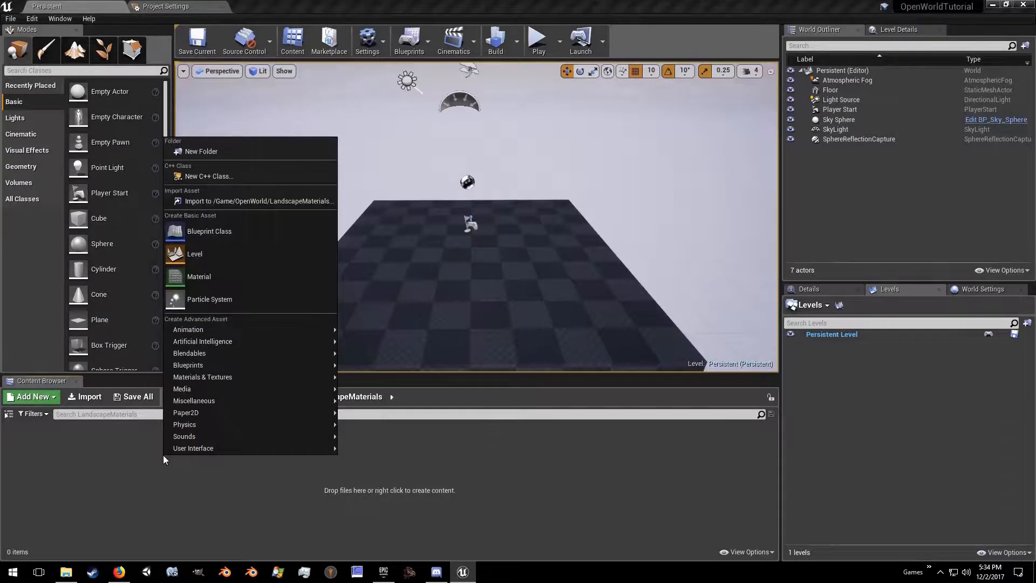
click(214, 277)
text(L)
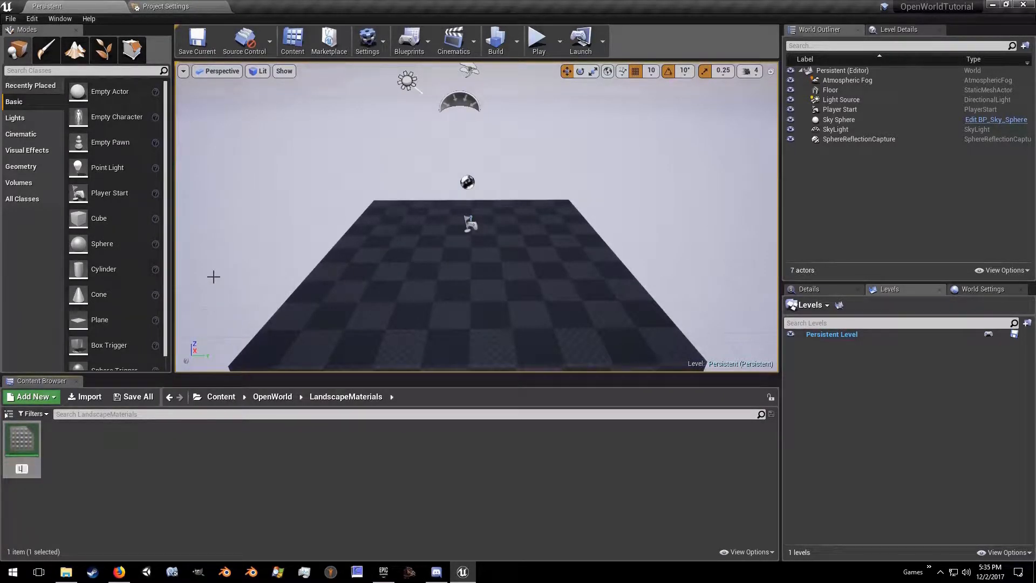
text(andscape_Master_Mat)
key(Return)
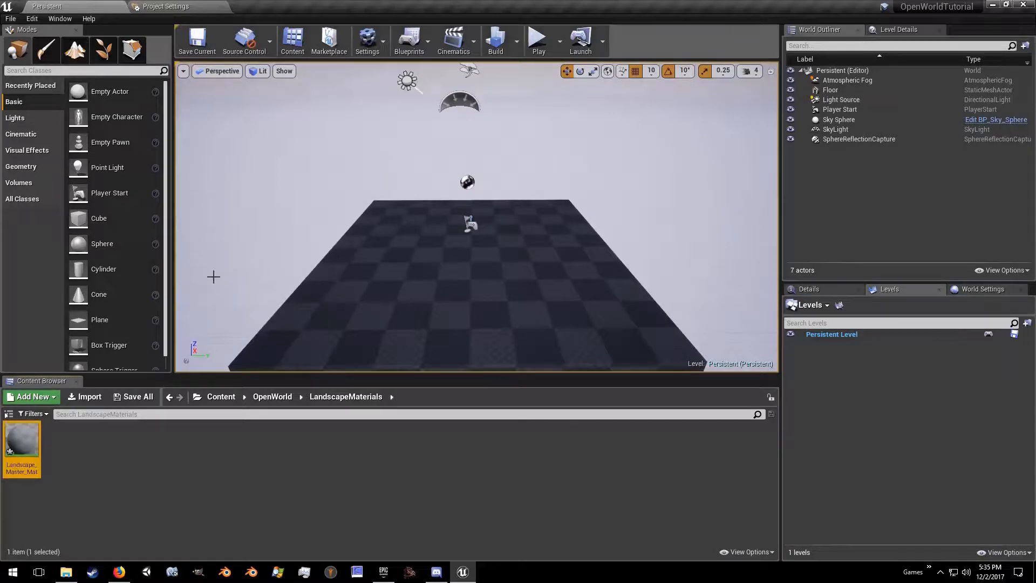
right_click(22, 447)
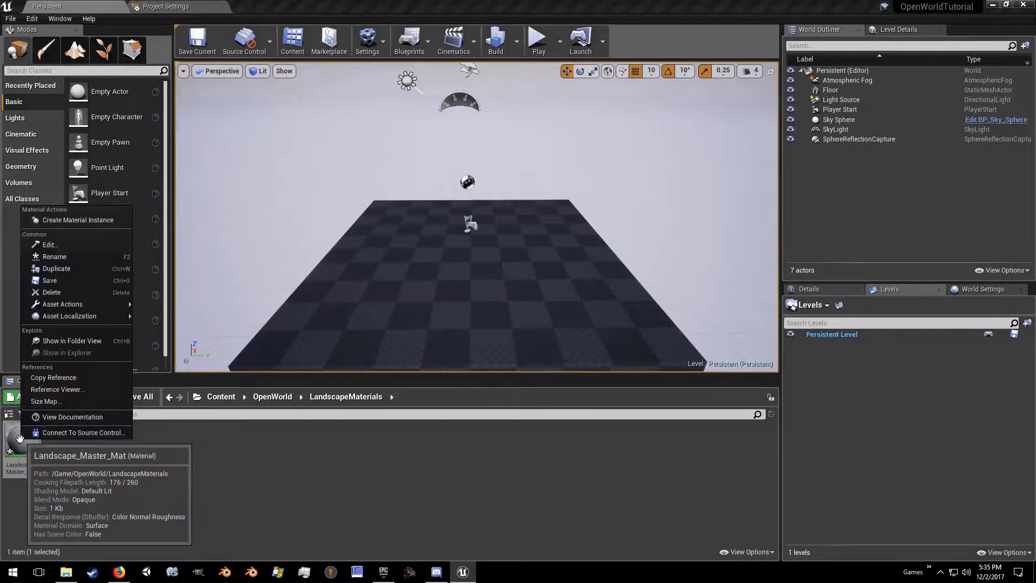
click(77, 220)
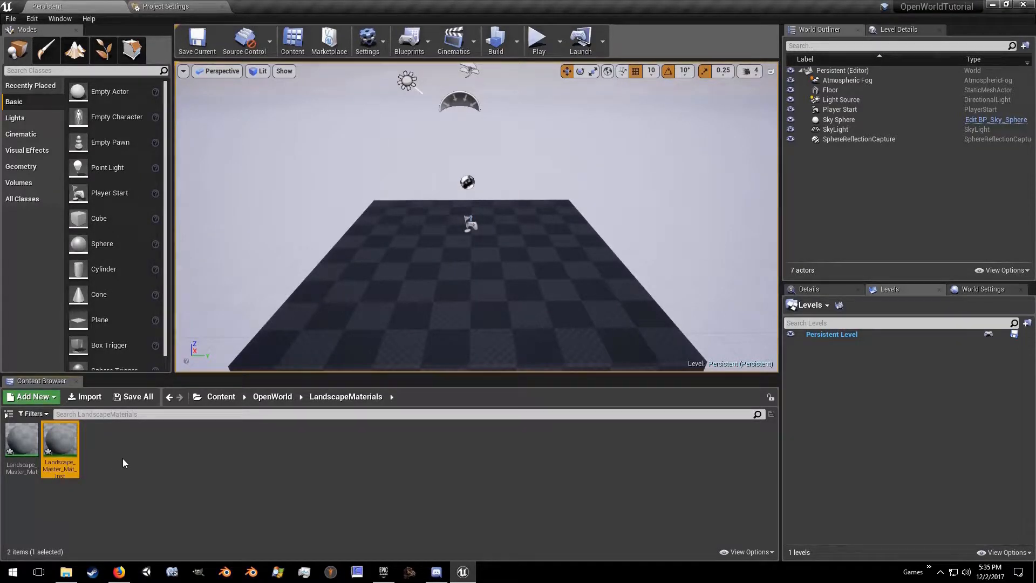
Step: Create a material function named Grass_MF in the LandscapeMaterials folder
right_click(113, 475)
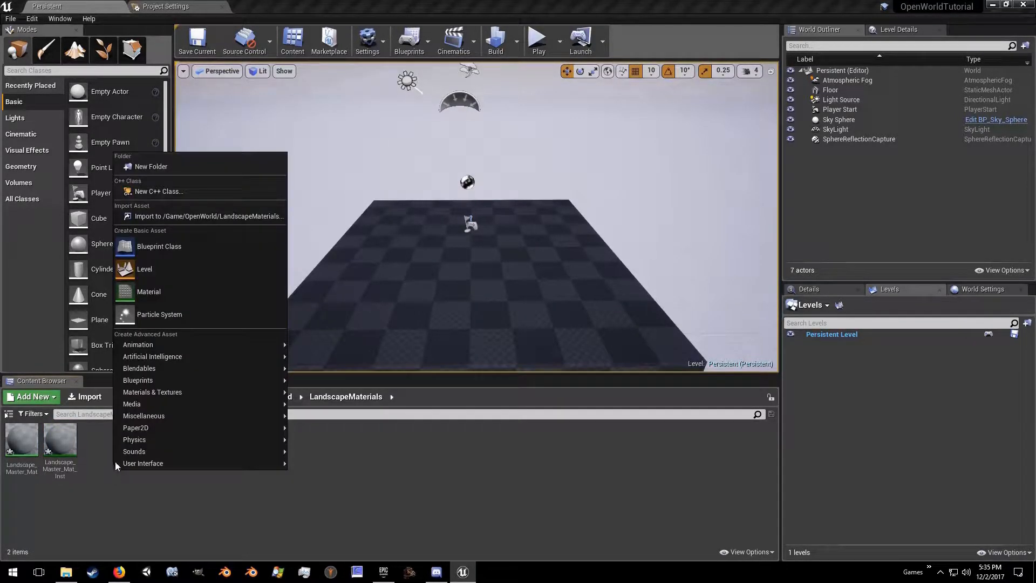
mouse_move(239, 402)
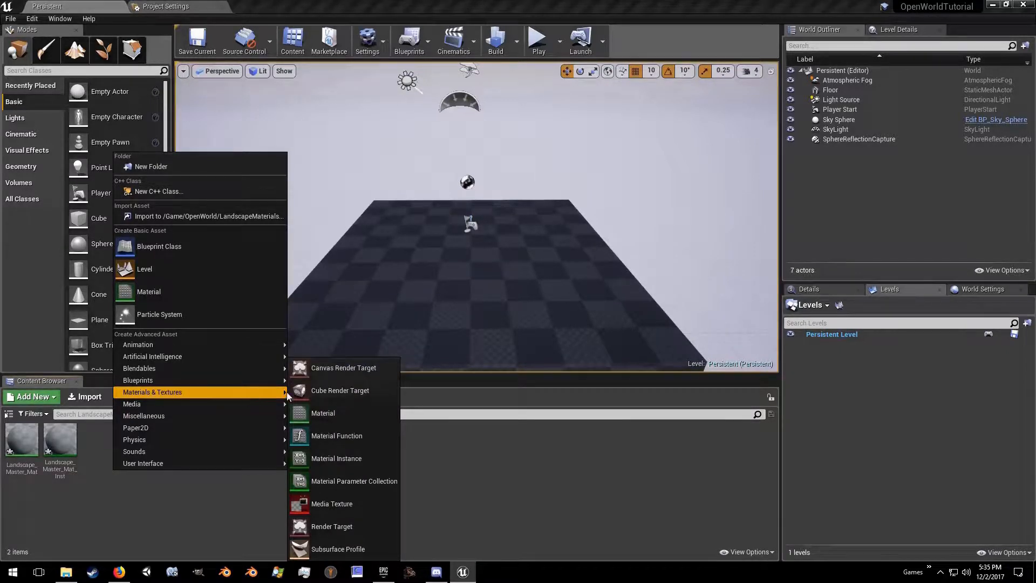
click(315, 437)
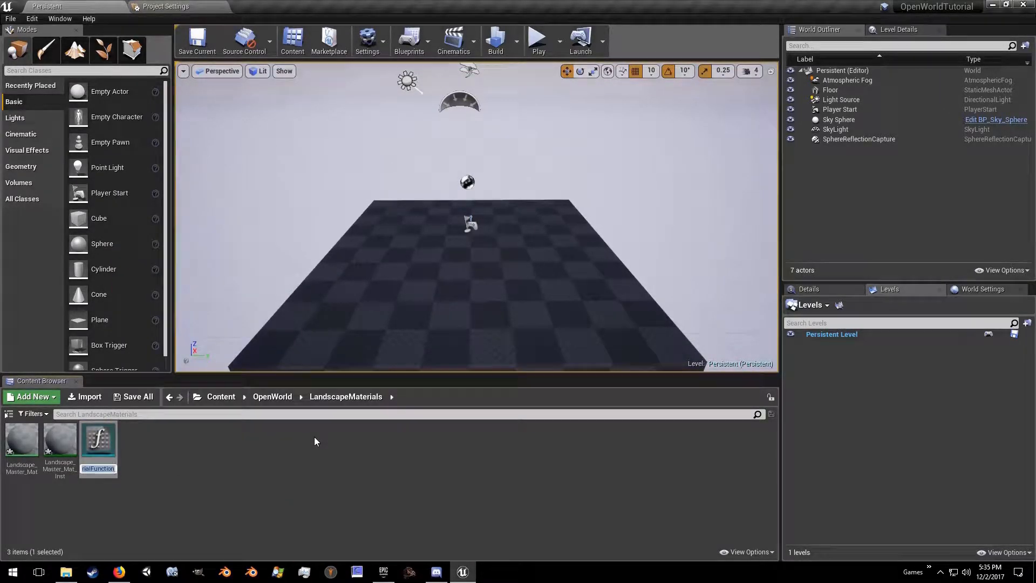
text(Grass_MF)
key(Return)
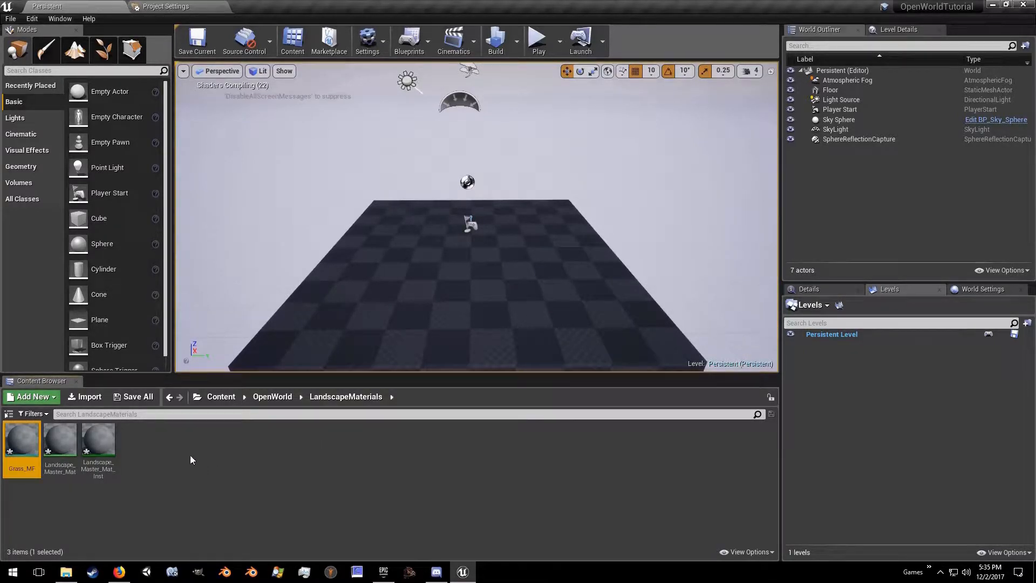
Step: Duplicate the Grass_MF material function and name the copy Rock_MF
right_click(22, 440)
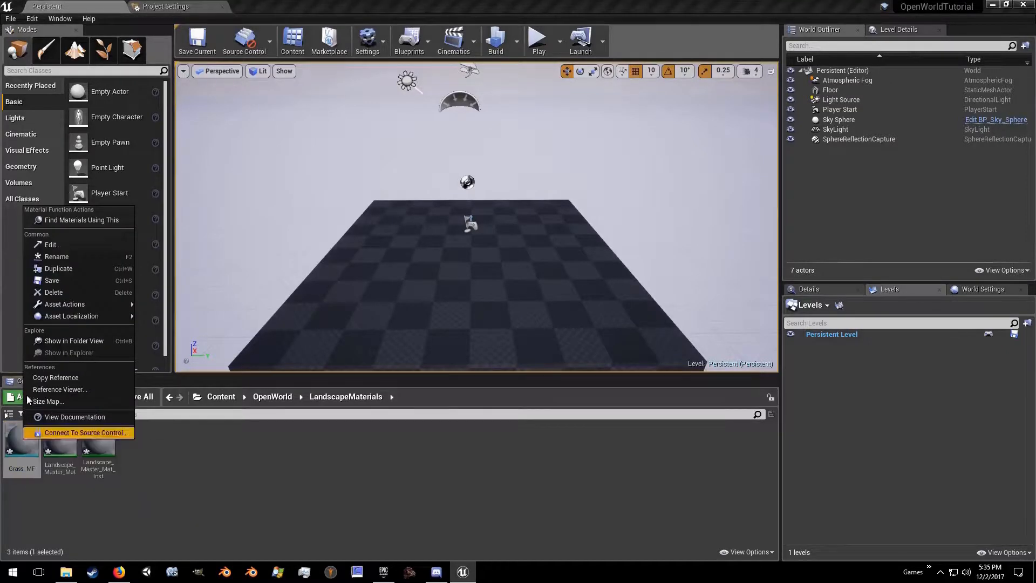
click(66, 268)
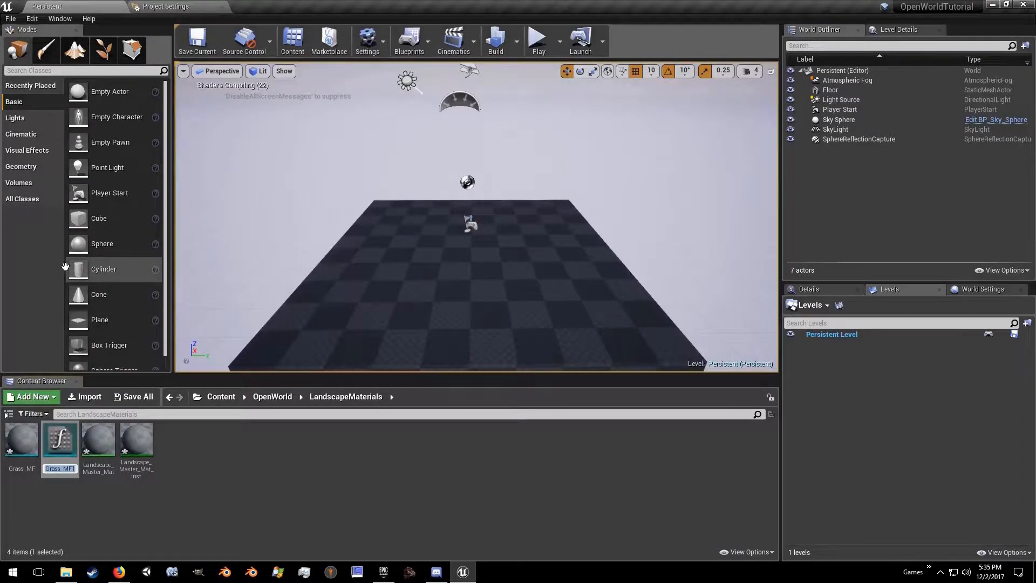
text(Rock_MF)
key(Return)
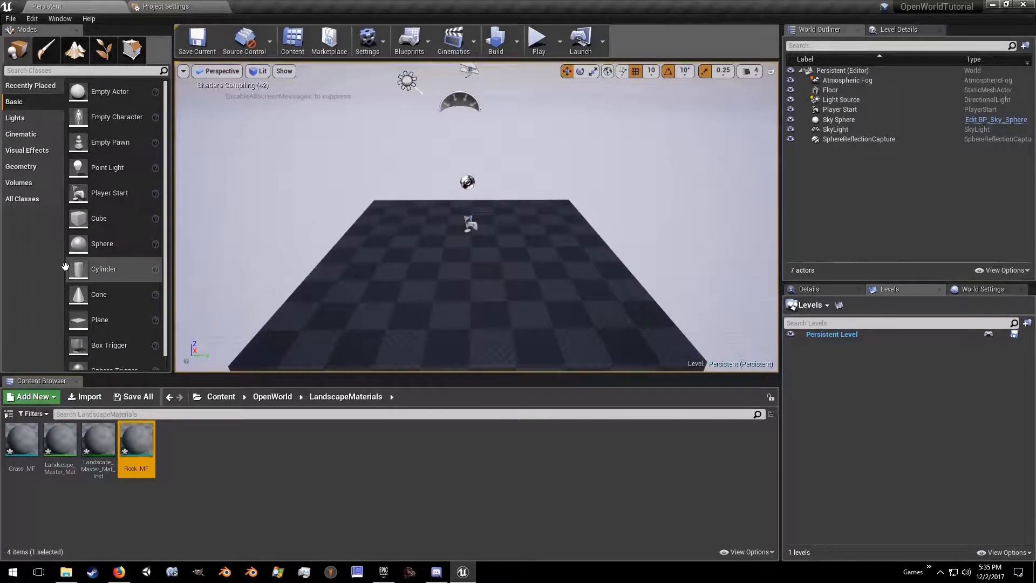
Step: Duplicate the Rock_MF material function and name the copy Sand_MF
right_click(147, 437)
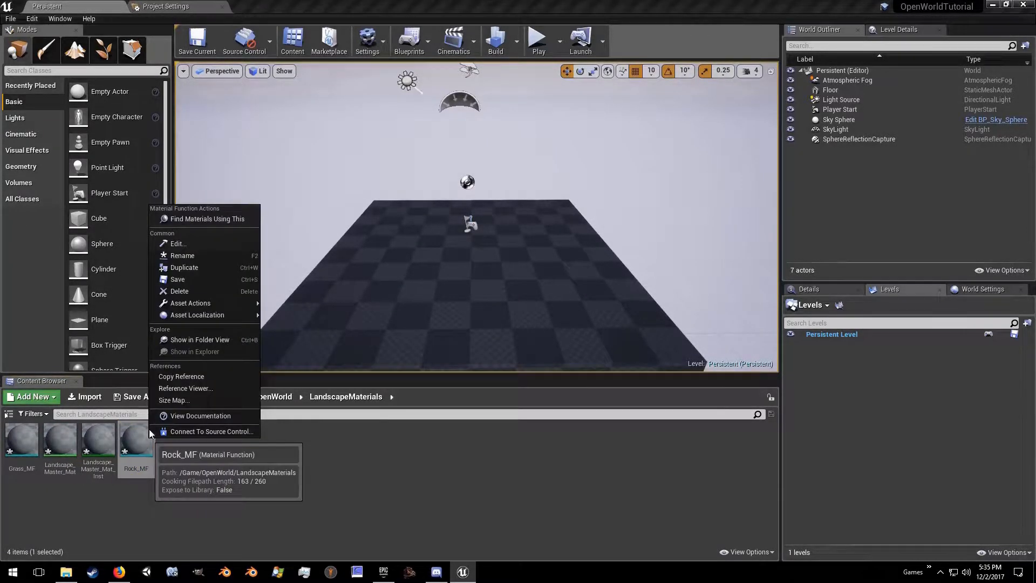
click(195, 269)
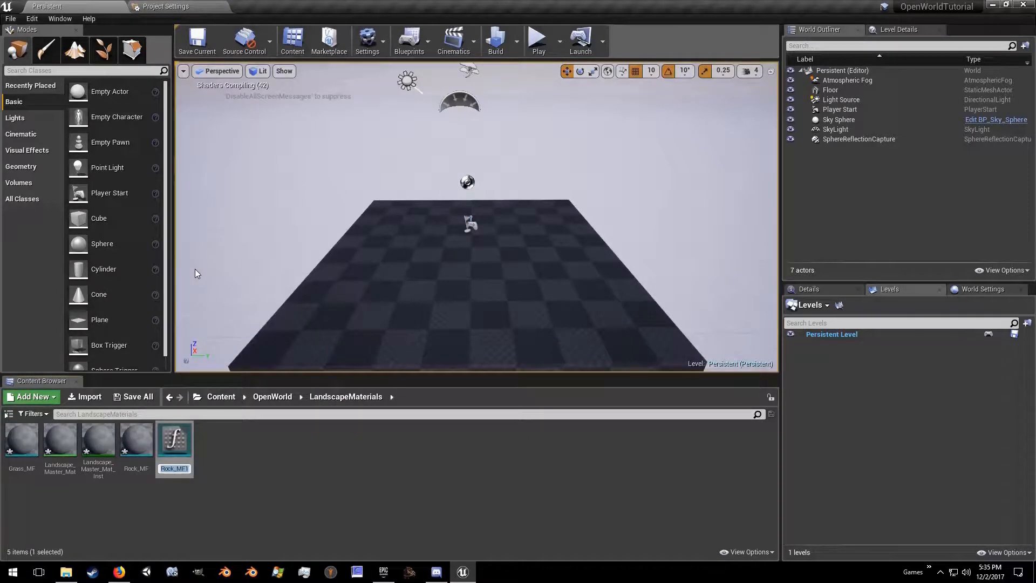
text(Sand_MF)
key(Return)
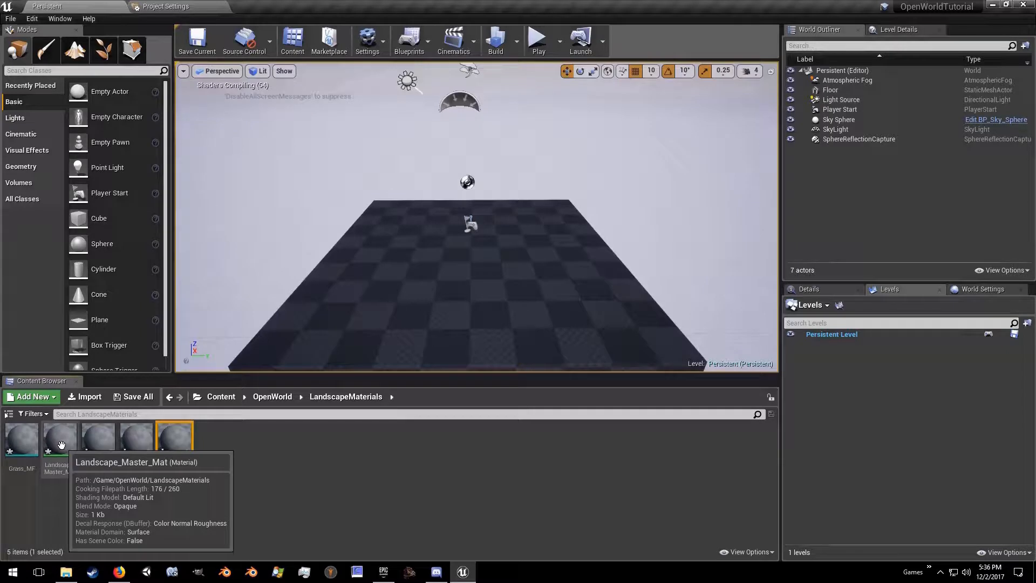
Step: Open the M_Ground_Grass material from the StarterContent Materials folder and close the Project Settings
click(10, 415)
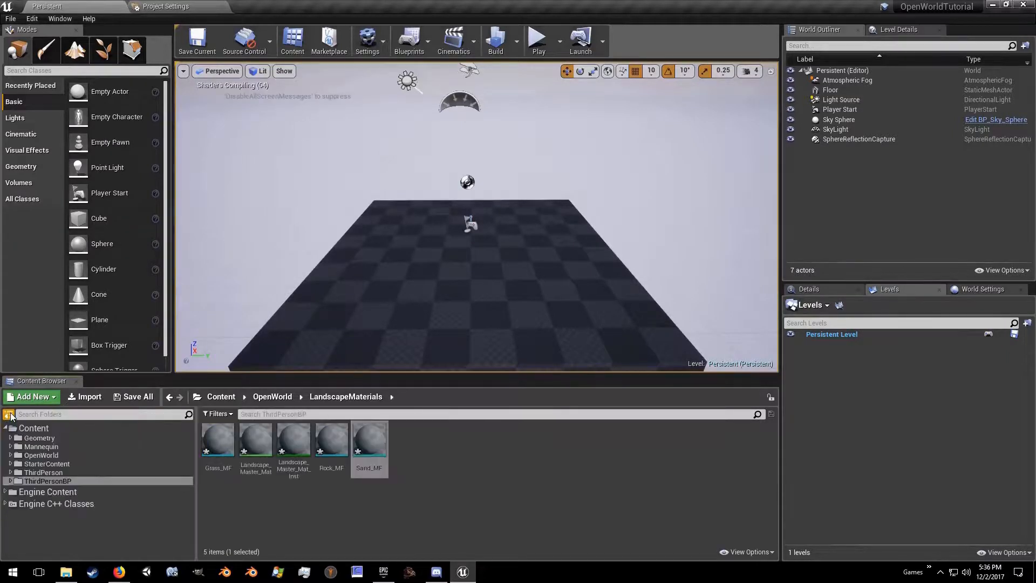
click(51, 464)
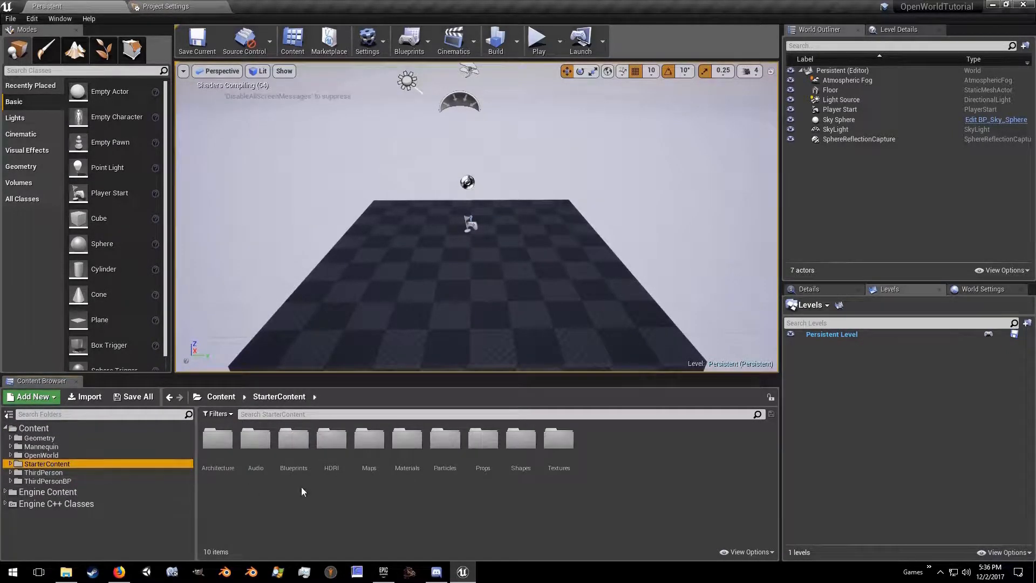
double_click(406, 440)
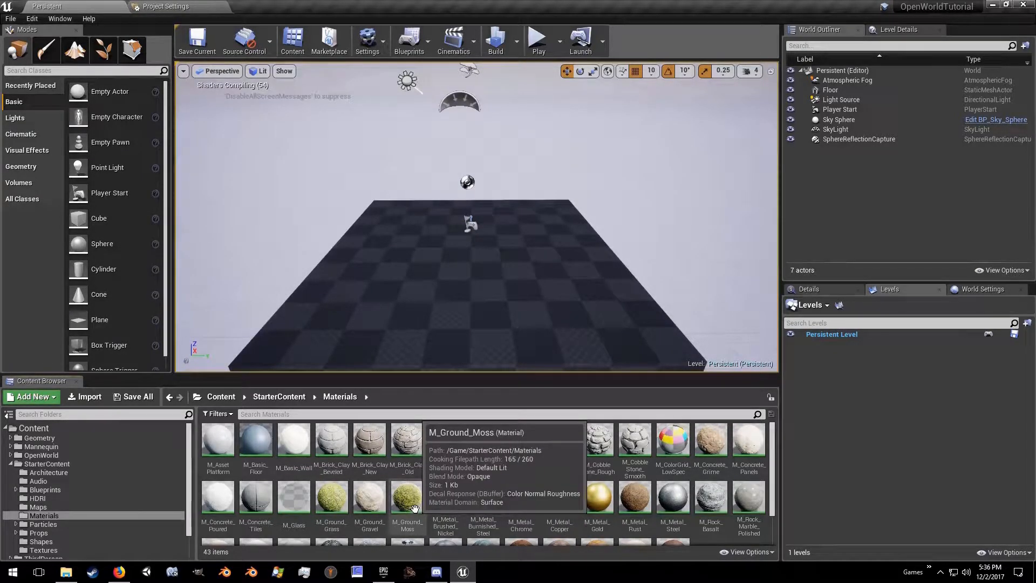
double_click(329, 501)
double_click(328, 497)
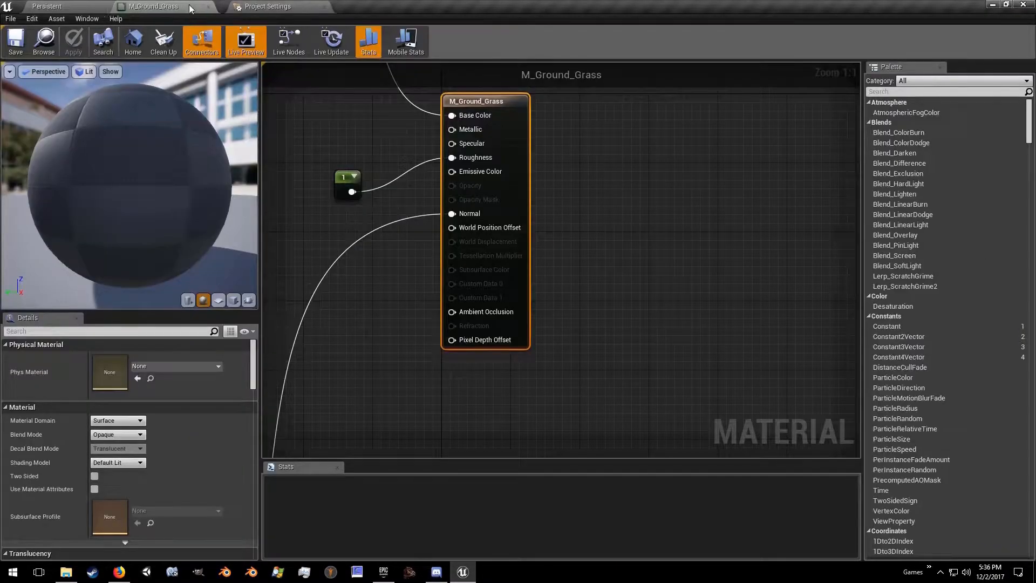
click(325, 6)
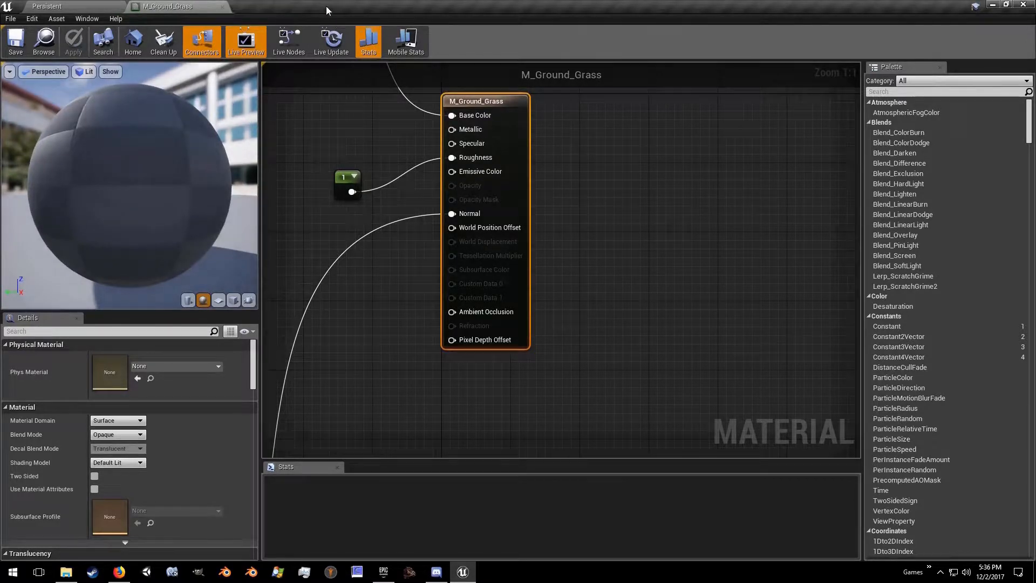
Step: Open the M_Rock_Basalt and M_Rock_Sandstone materials from the StarterContent Materials folder
click(81, 6)
double_click(711, 453)
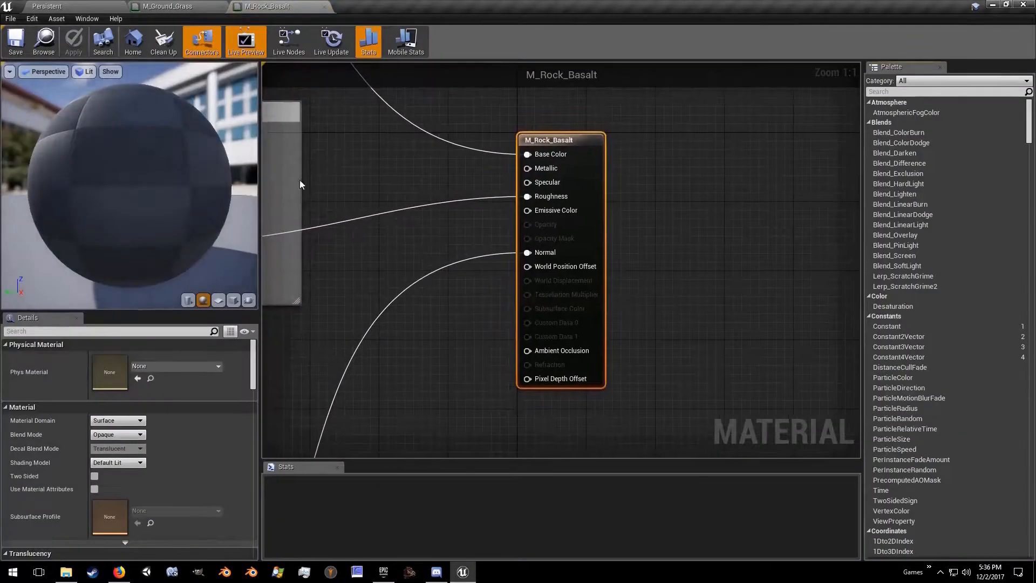
click(103, 6)
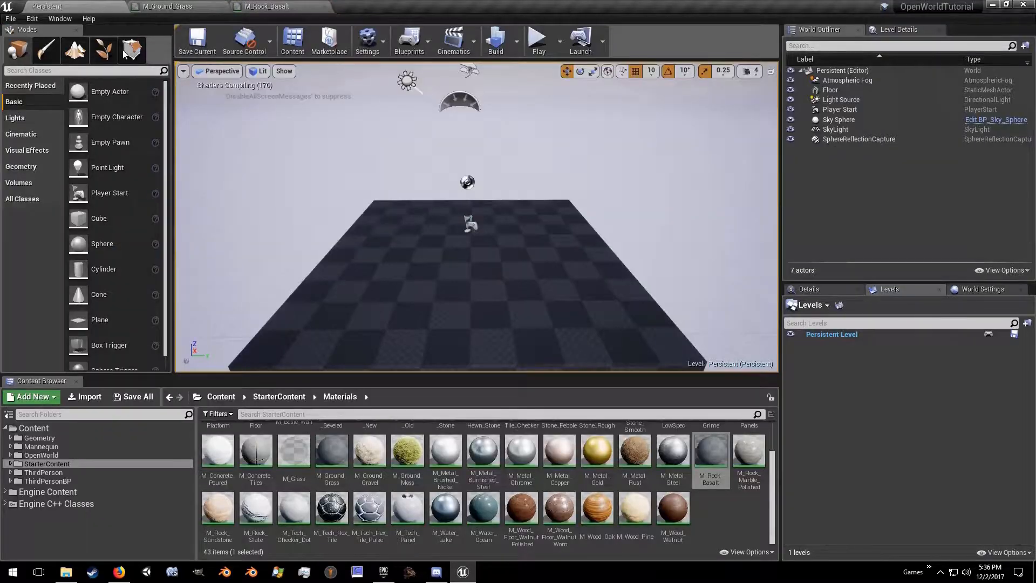
double_click(222, 514)
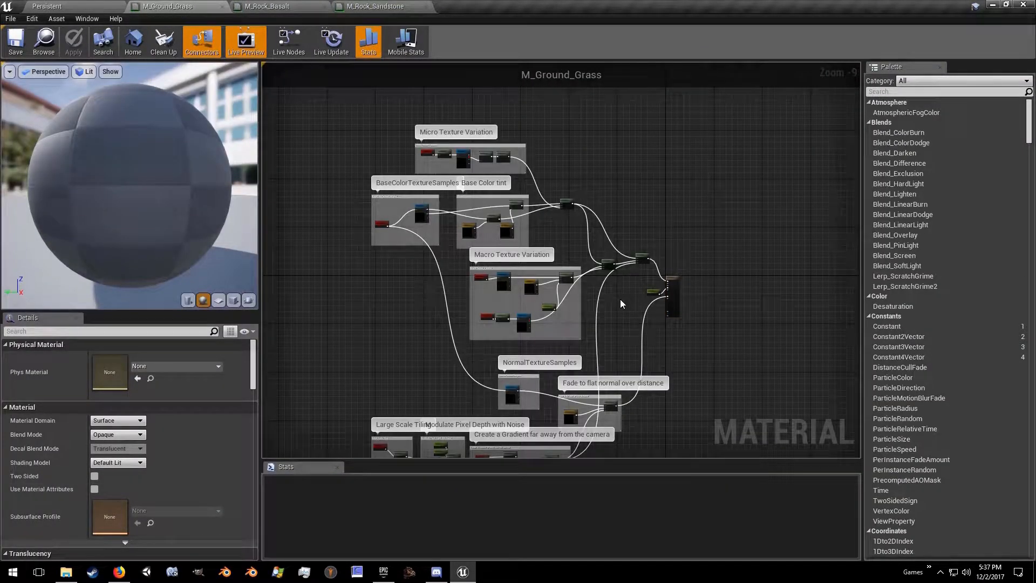
Step: Select and copy every node of the M_Ground_Grass graph except the material's result node
key(ctrl+a)
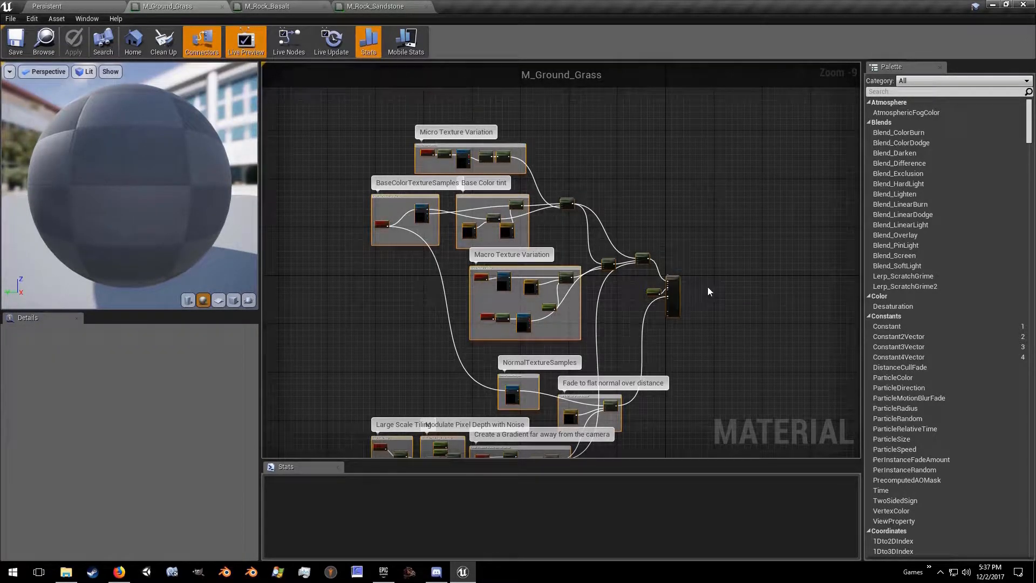
scroll(708, 292, up, 7)
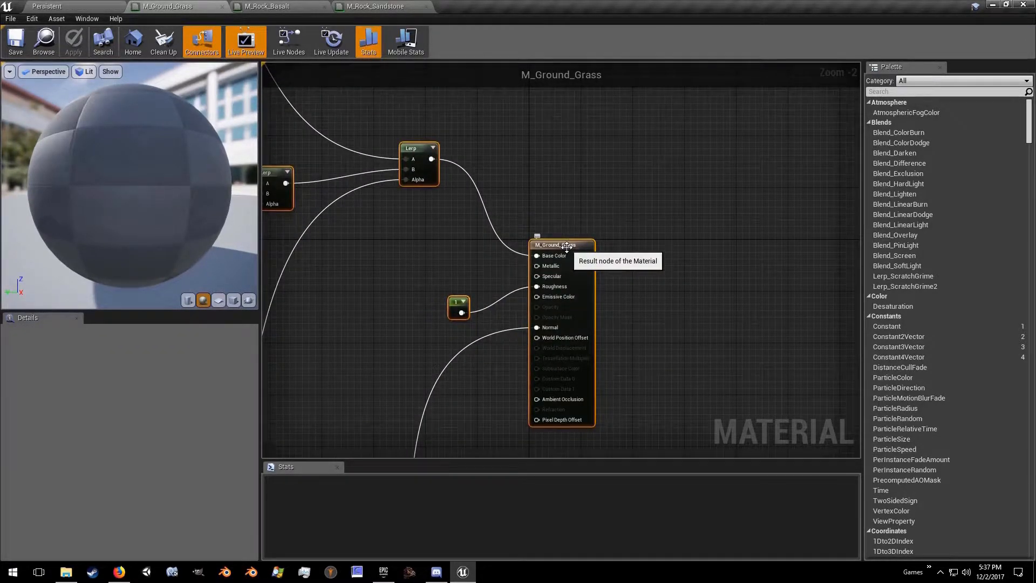
ctrl+click(566, 247)
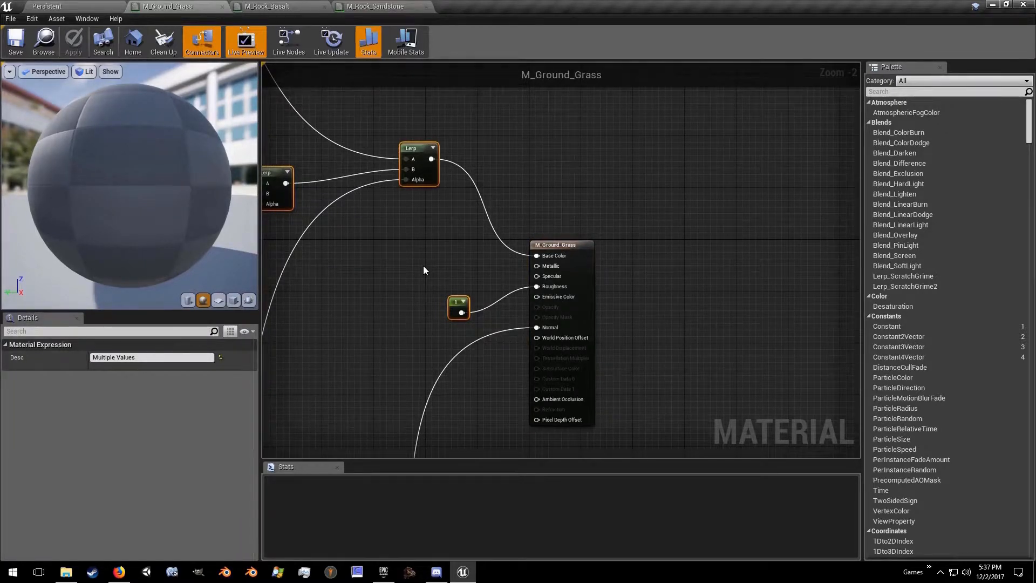
Step: Open the Grass_MF function from OpenWorld/LandscapeMaterials and paste the copied grass nodes into its graph
click(51, 6)
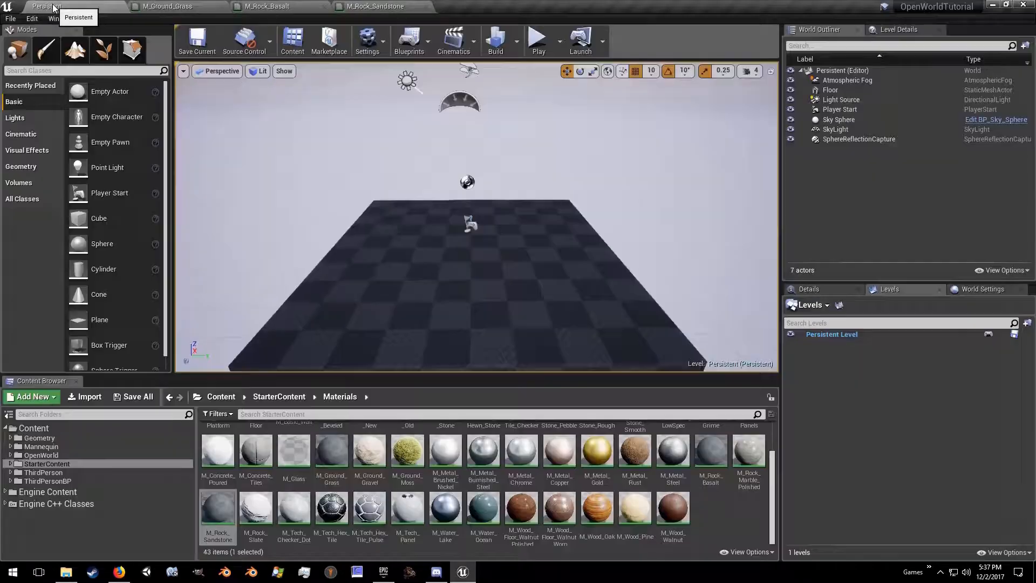
click(41, 455)
click(212, 434)
double_click(212, 435)
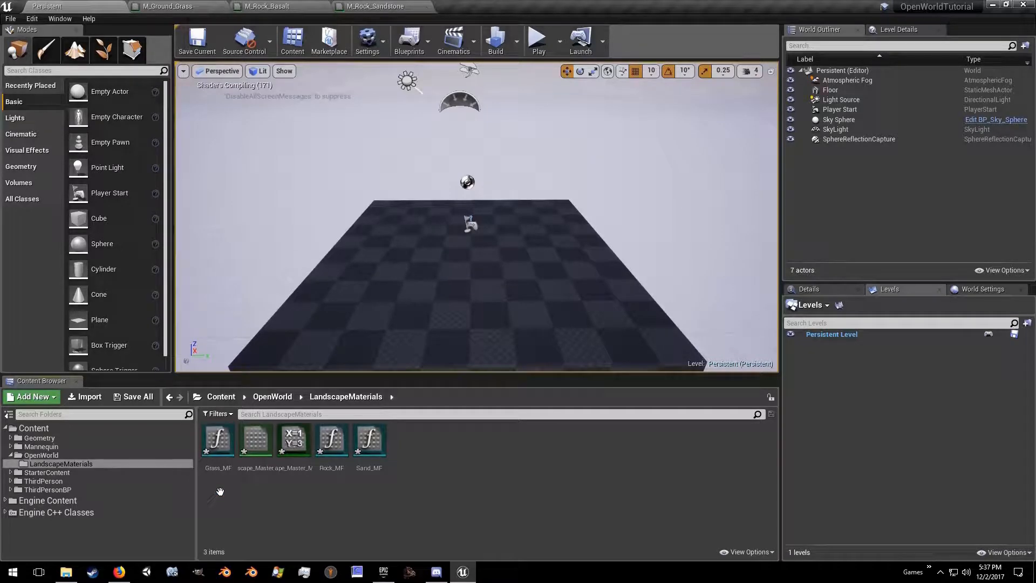
double_click(218, 440)
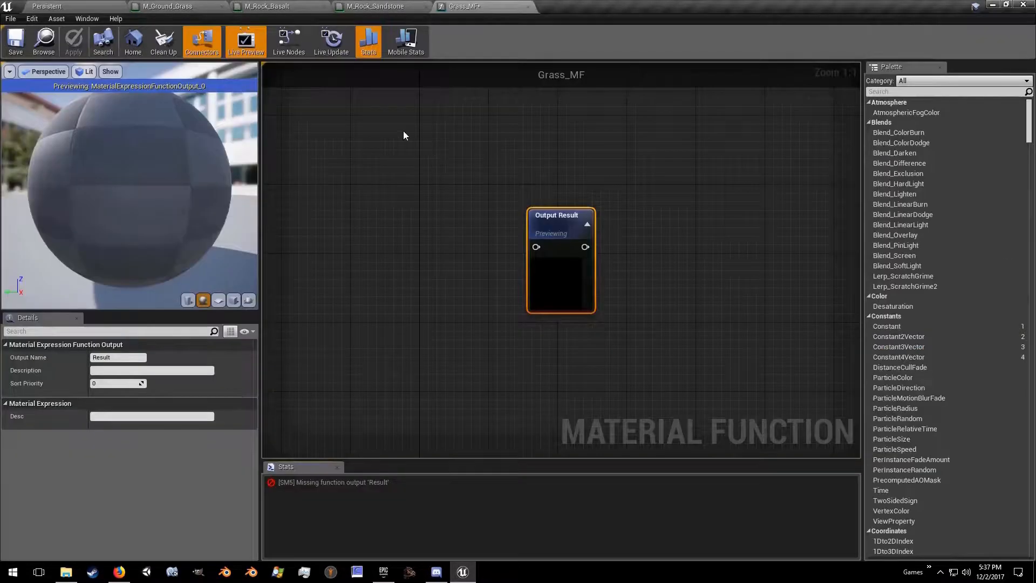
click(422, 222)
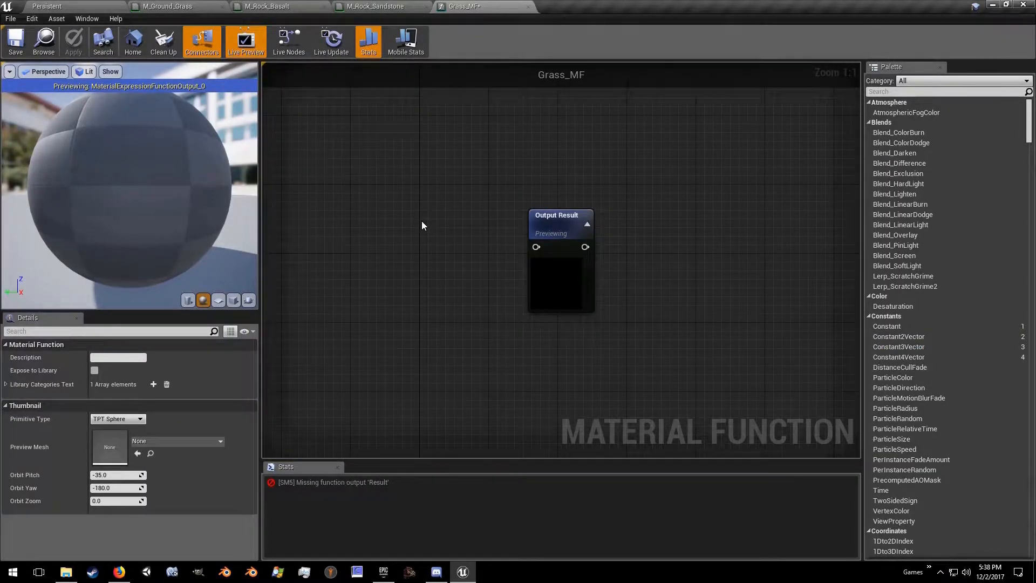
key(ctrl+v)
scroll(422, 221, down, 7)
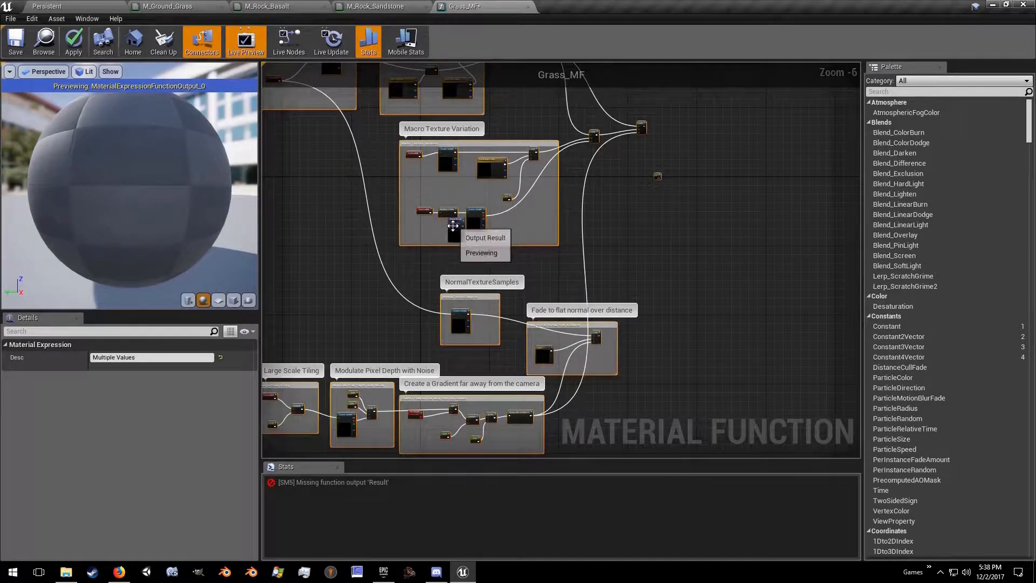
Step: Move the Output Result node out of the Macro Texture Variation group, beyond the constant 1 node
drag(455, 226, 730, 174)
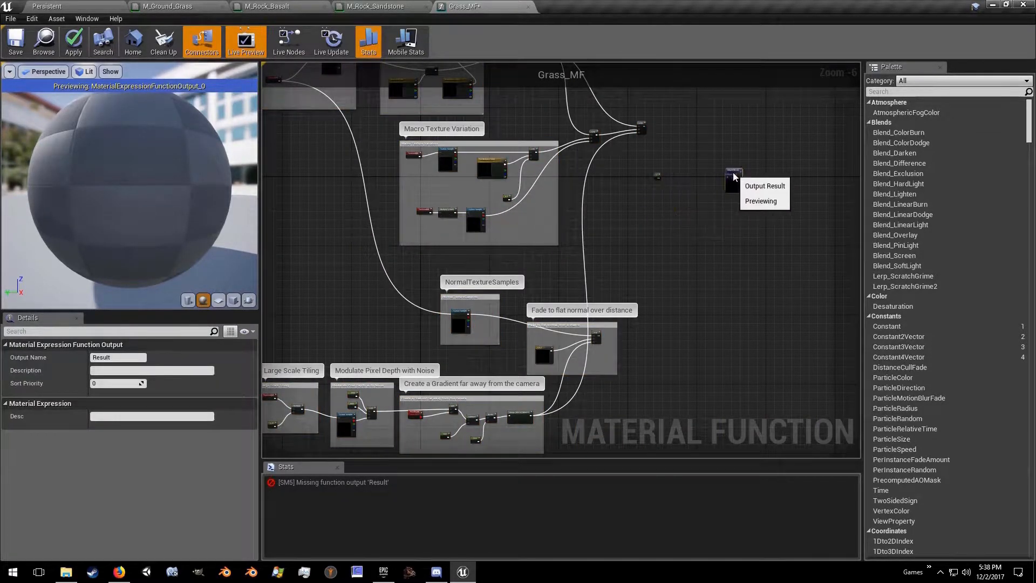
scroll(688, 161, up, 4)
right_drag(688, 160, 601, 201)
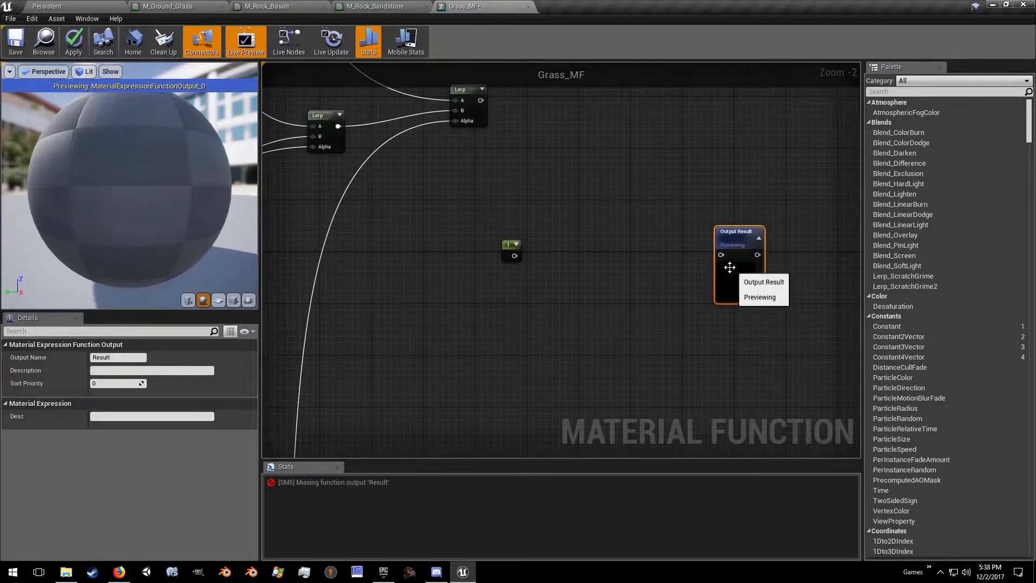
Step: Add a MakeMaterialAttributes node feeding the Output Result node and place it between the constant and the output
drag(722, 255, 671, 251)
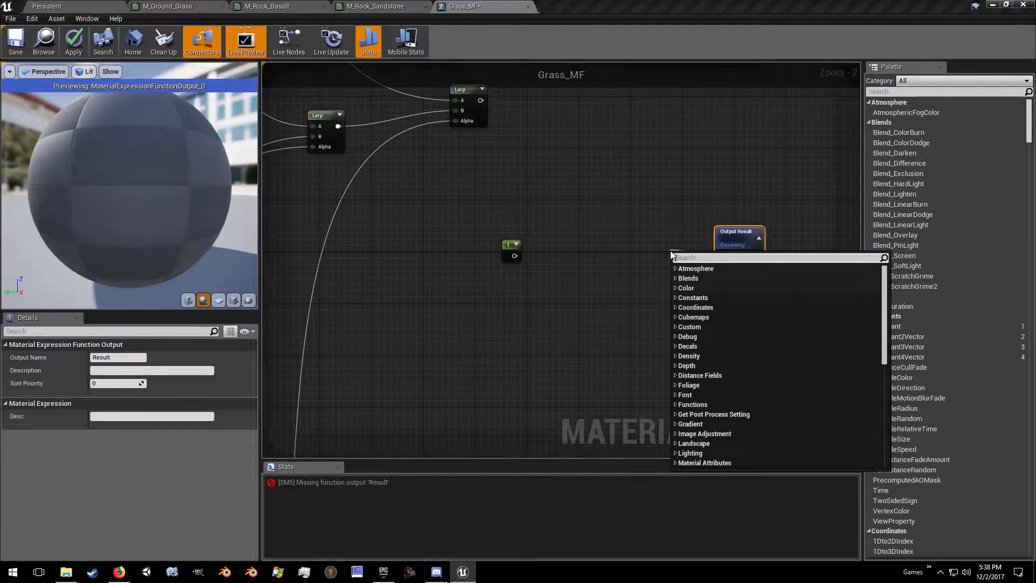
text(make)
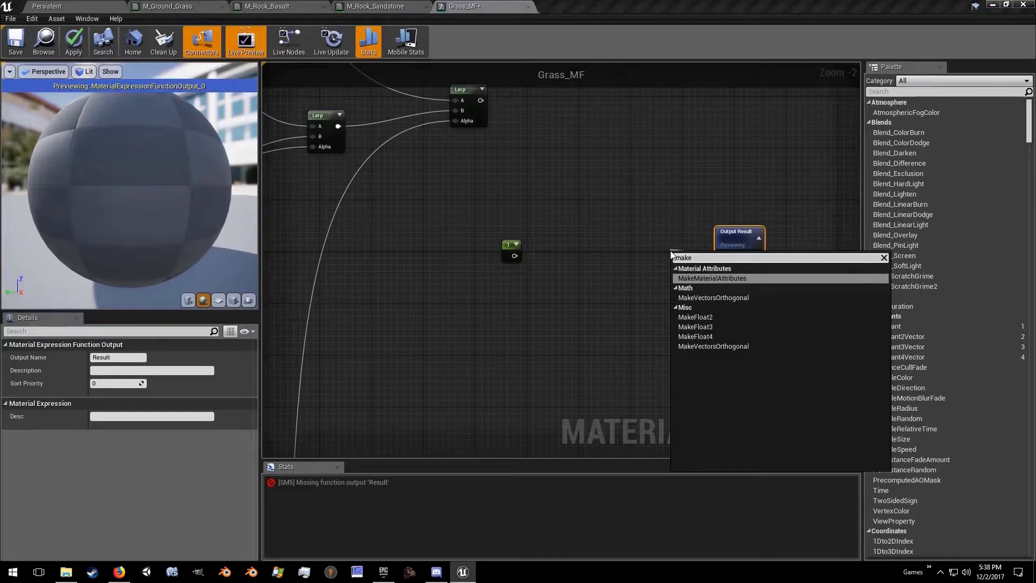
key(Return)
drag(682, 264, 617, 201)
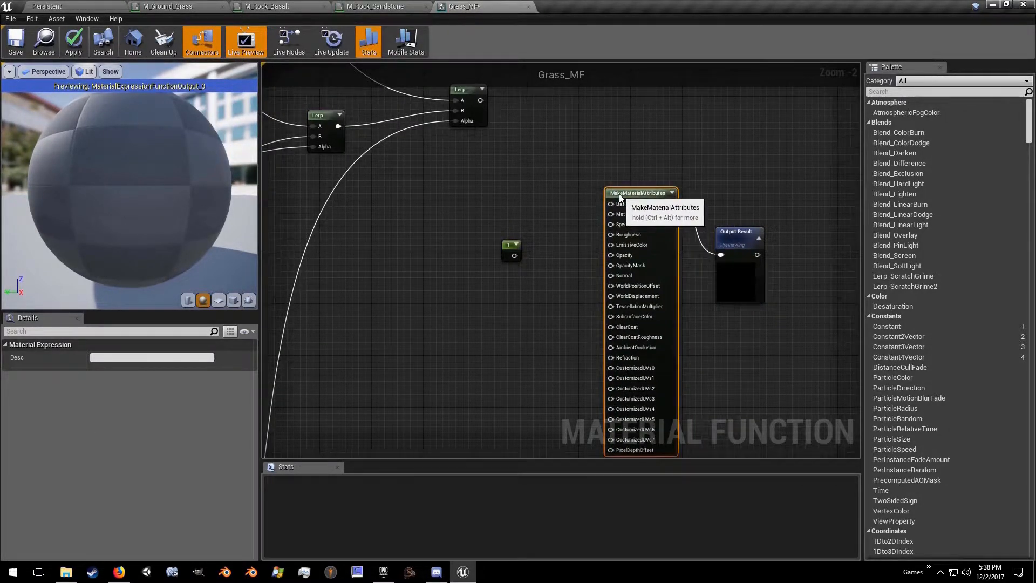
Step: Following M_Ground_Grass, connect Grass_MF's final Lerp to BaseColor, the constant 1 to Roughness, and the flat-normal Lerp to Normal
click(192, 7)
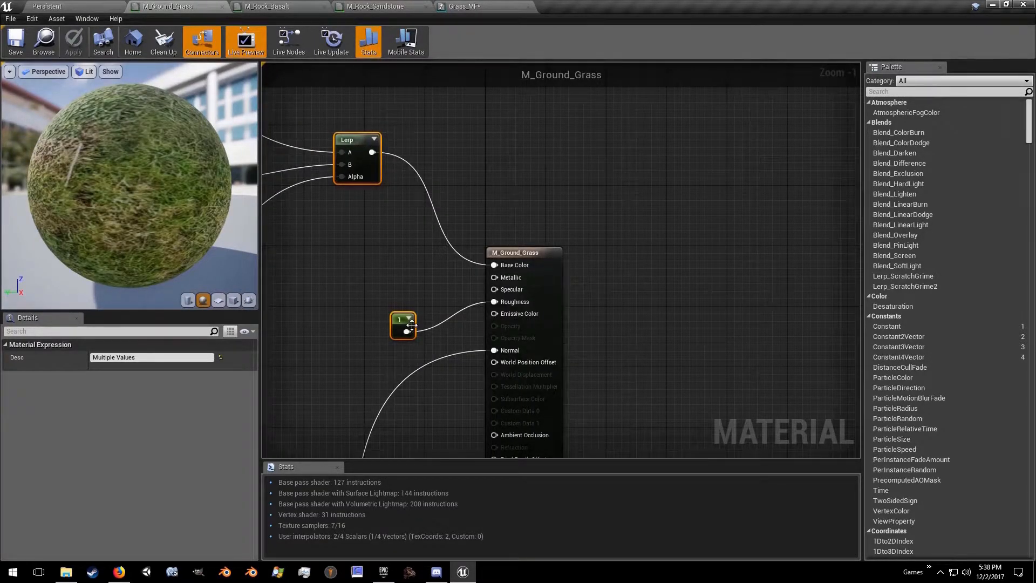
right_drag(483, 328, 405, 345)
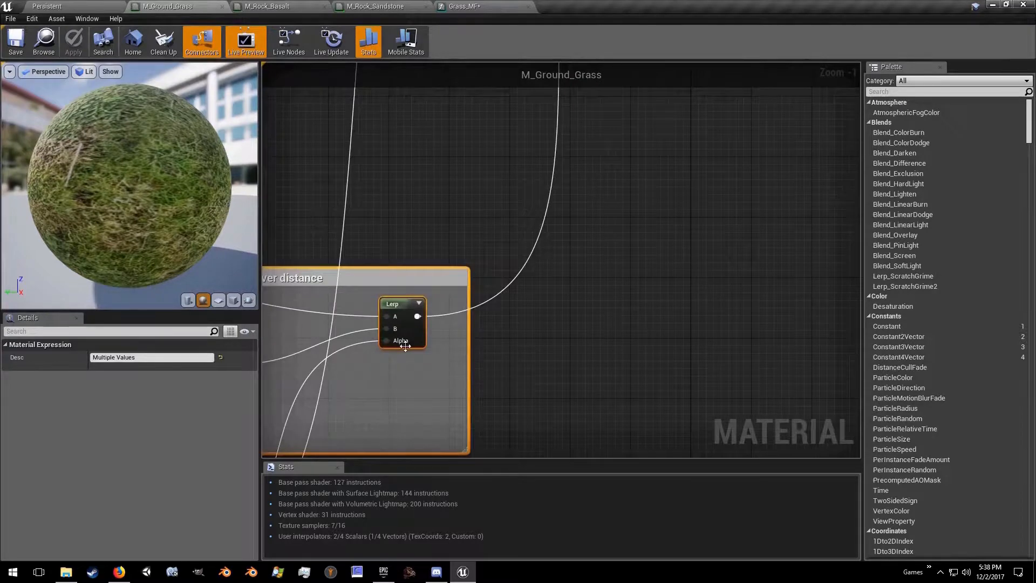
right_drag(511, 163, 343, 447)
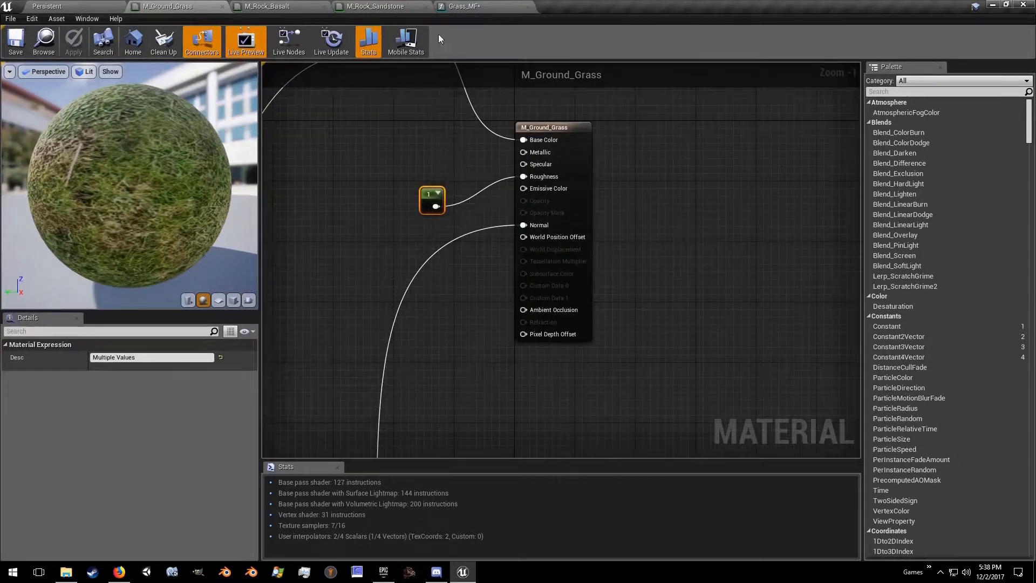
click(460, 3)
right_drag(537, 169, 431, 204)
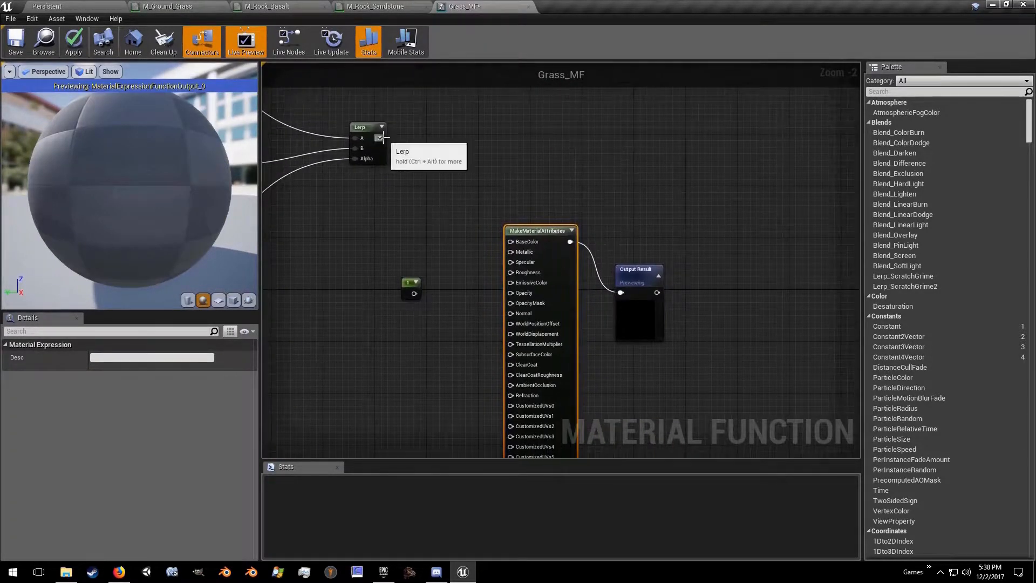
drag(496, 230, 415, 294)
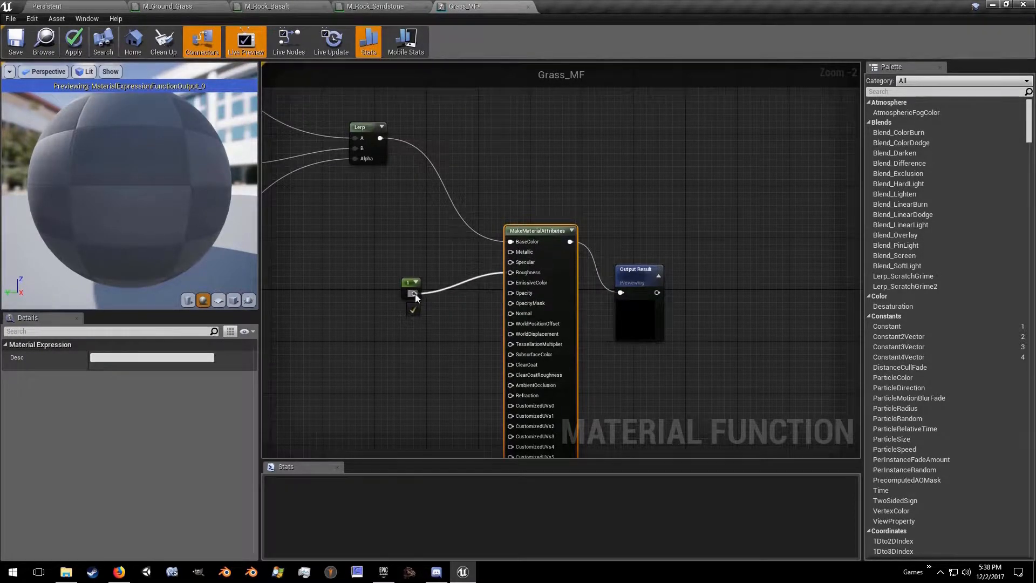
drag(511, 313, 607, 252)
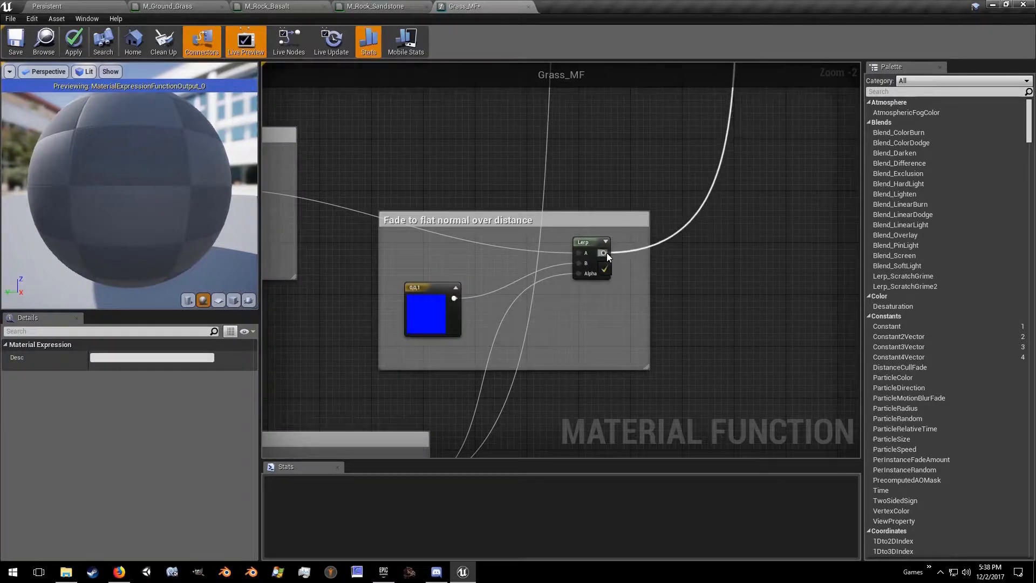
right_drag(654, 127, 442, 429)
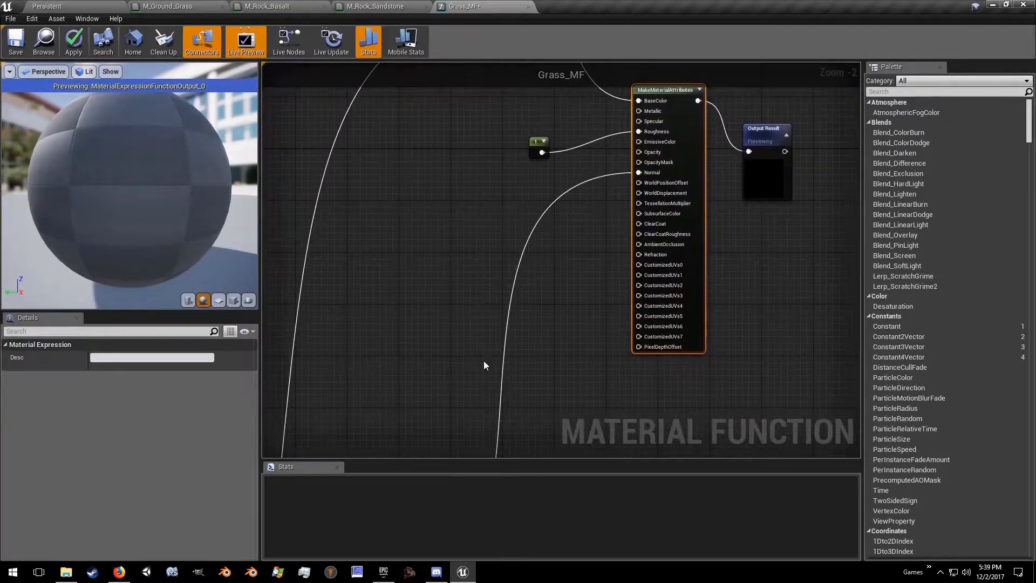
Step: Align the Output Result node with the MakeMaterialAttributes output and save Grass_MF
right_drag(592, 217, 514, 296)
right_drag(513, 296, 439, 326)
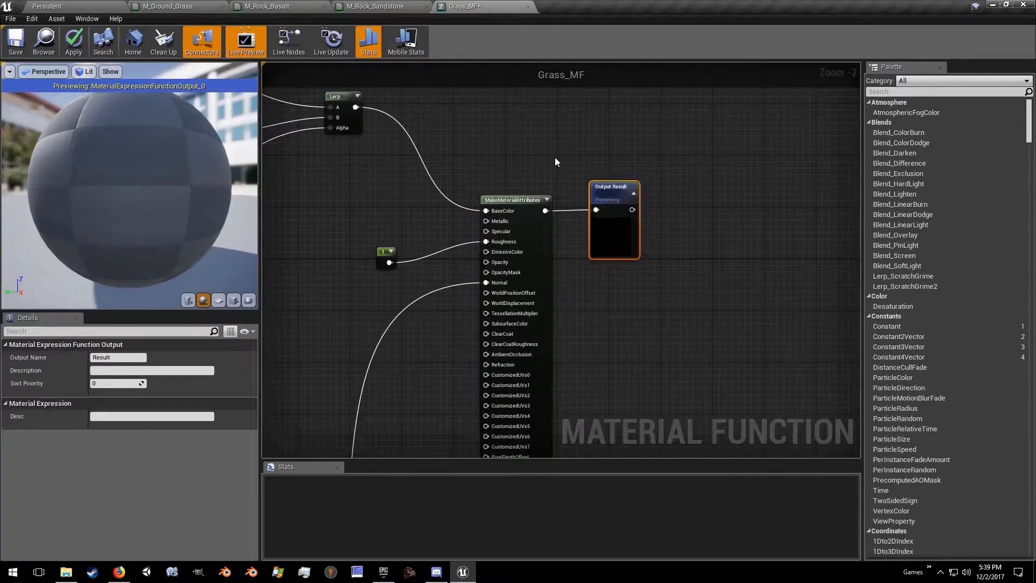
click(15, 41)
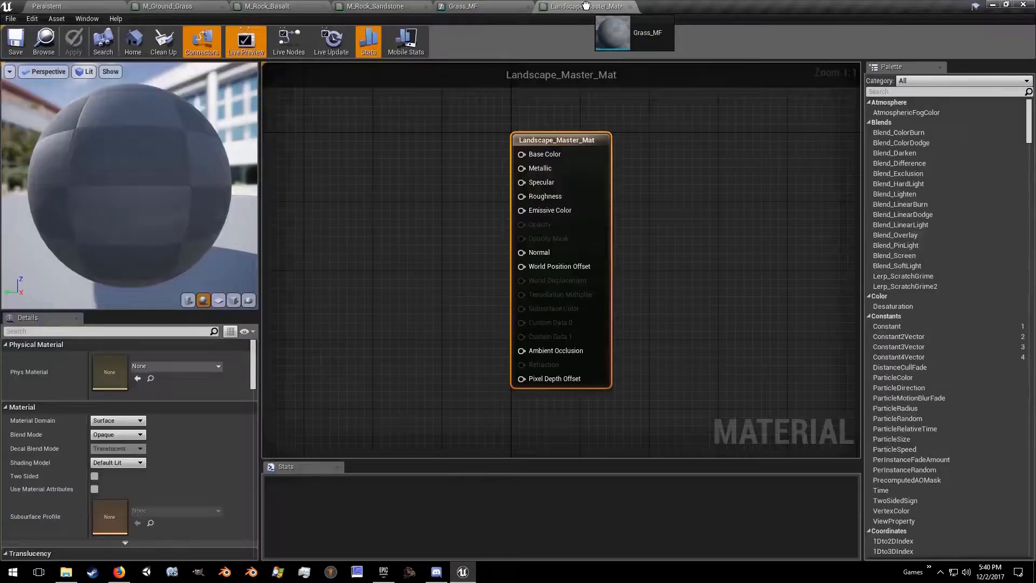
Step: Place the Grass_MF function in the Landscape_Master_Mat graph and close the Grass_MF and M_Ground_Grass editors
drag(586, 5, 297, 132)
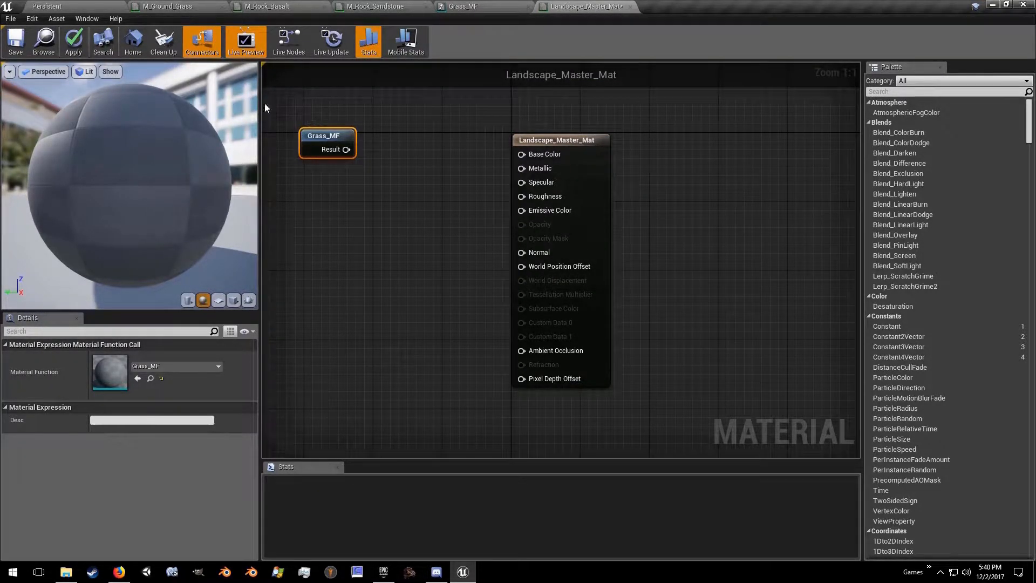
click(486, 8)
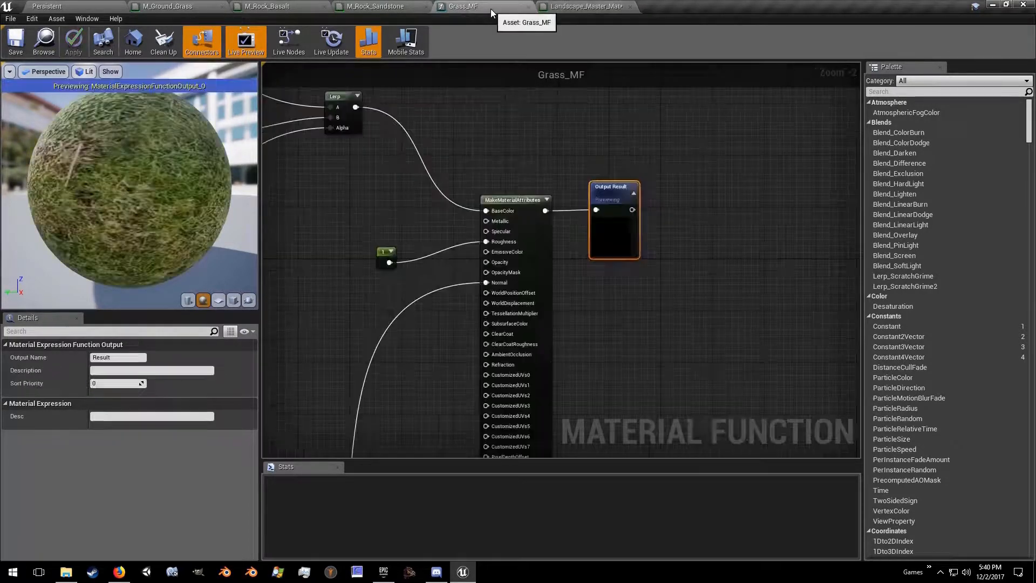
click(527, 7)
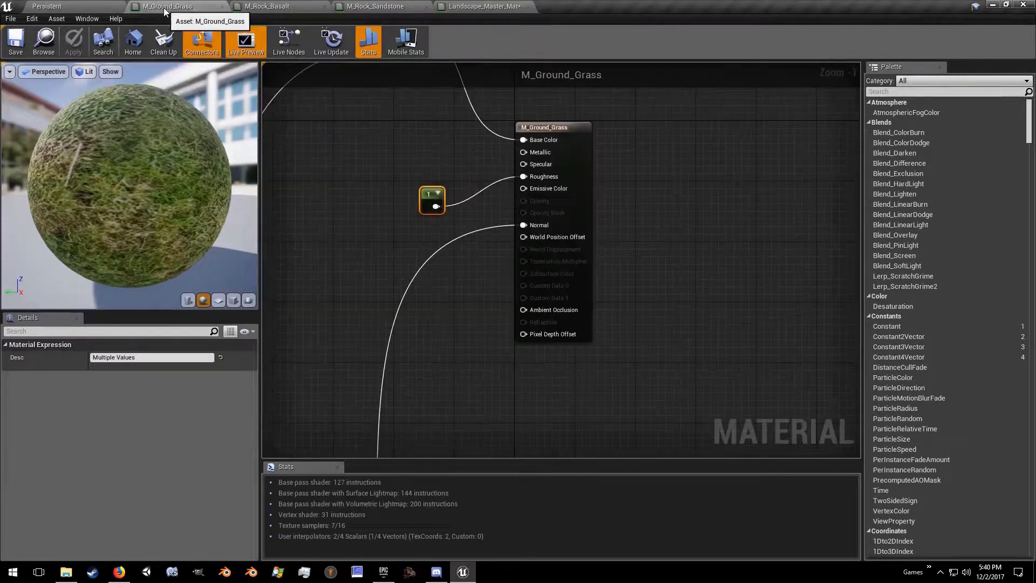
click(222, 9)
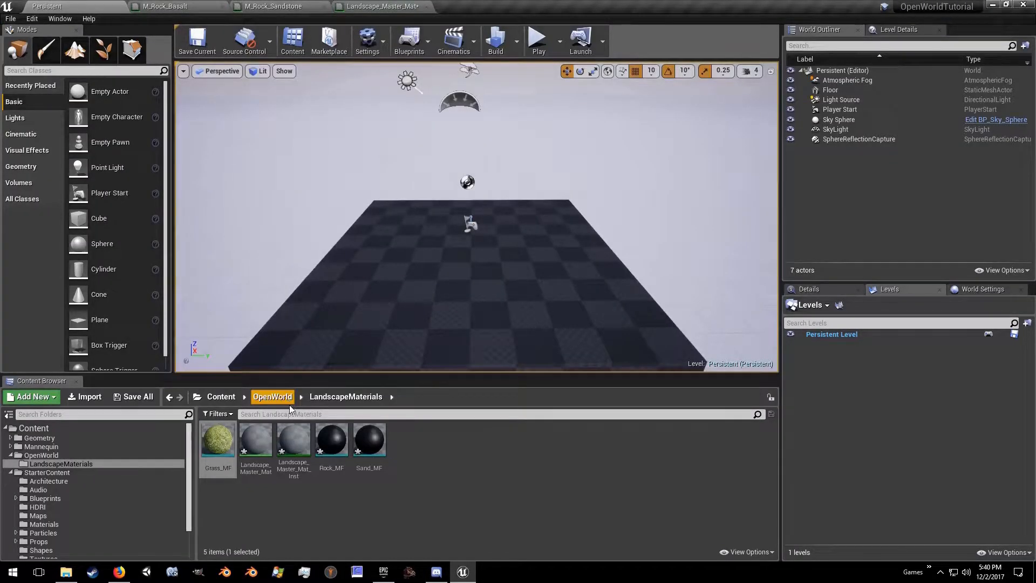
Step: Copy M_Rock_Basalt's node network into the Rock_MF function and move the Output Result node beyond the pasted nodes
double_click(328, 442)
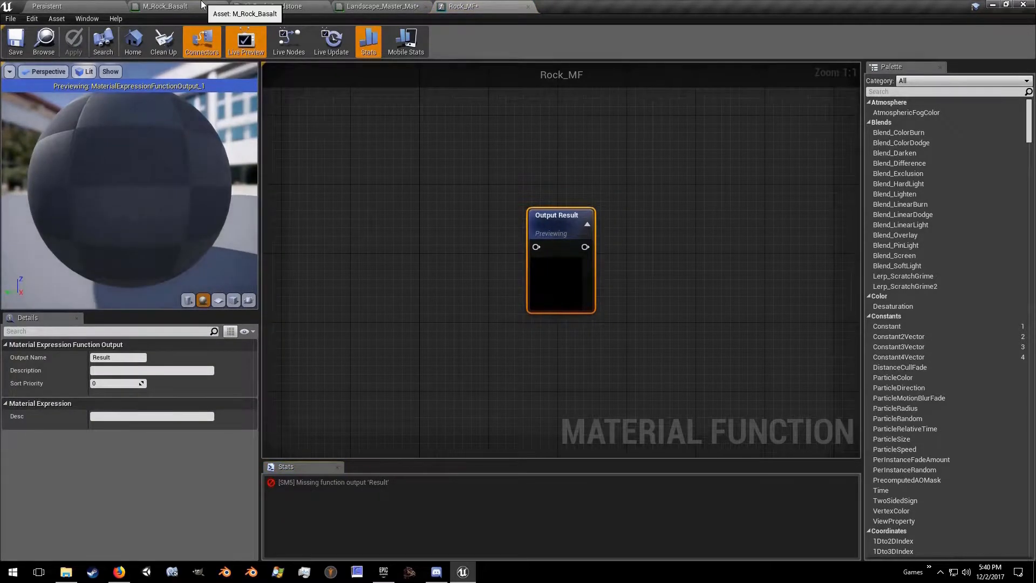
click(201, 5)
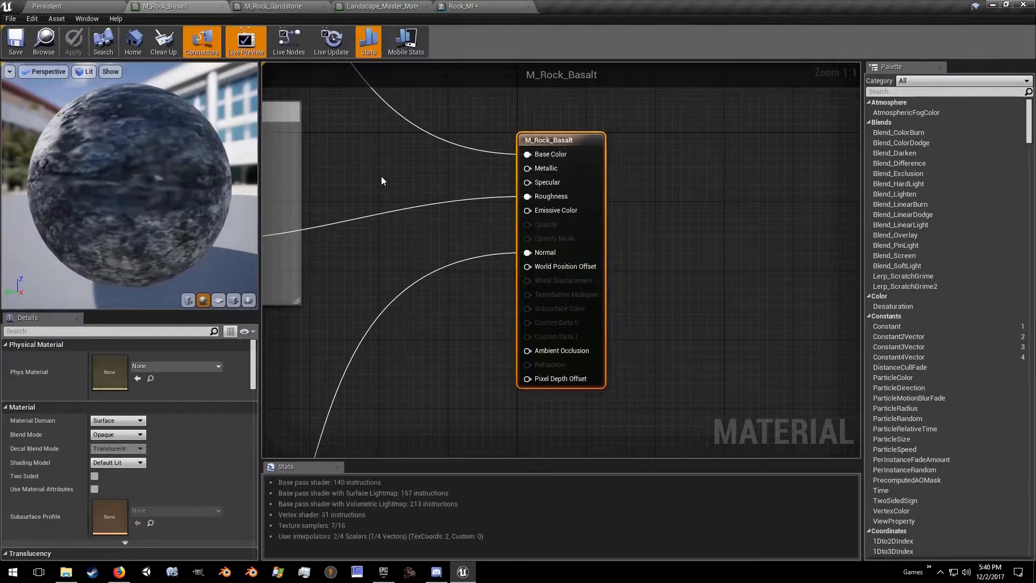
key(ctrl+a)
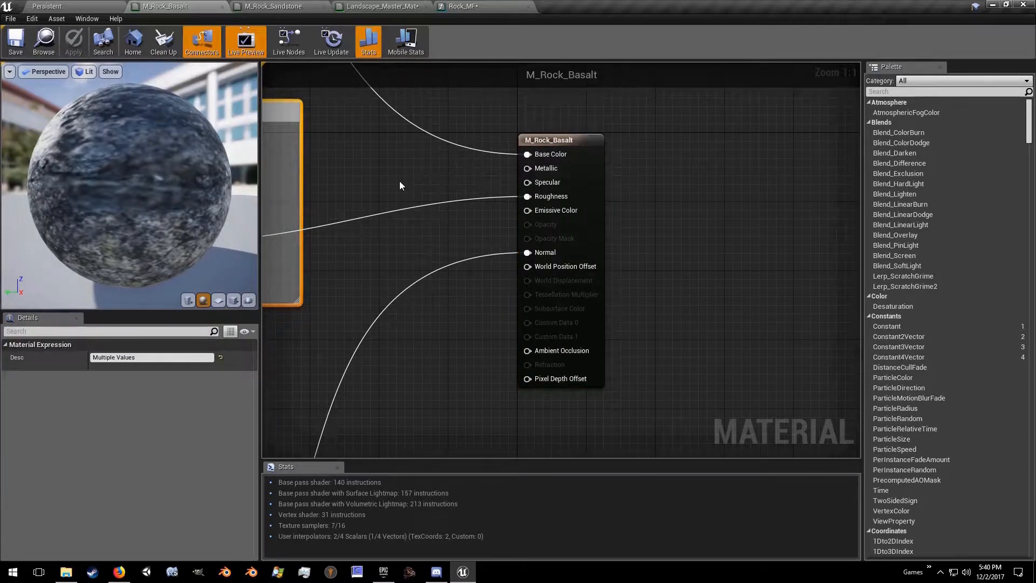
click(475, 5)
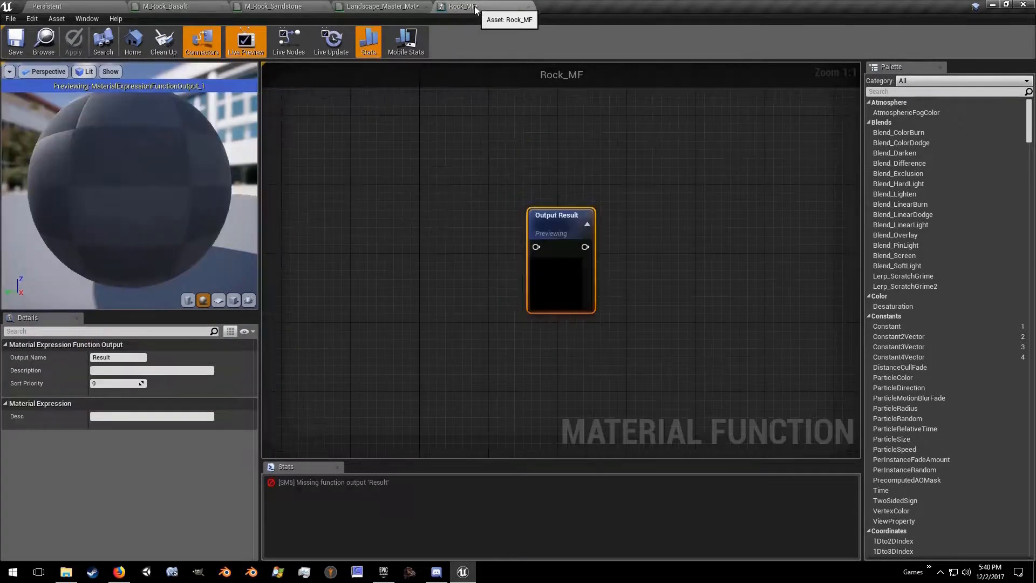
click(398, 171)
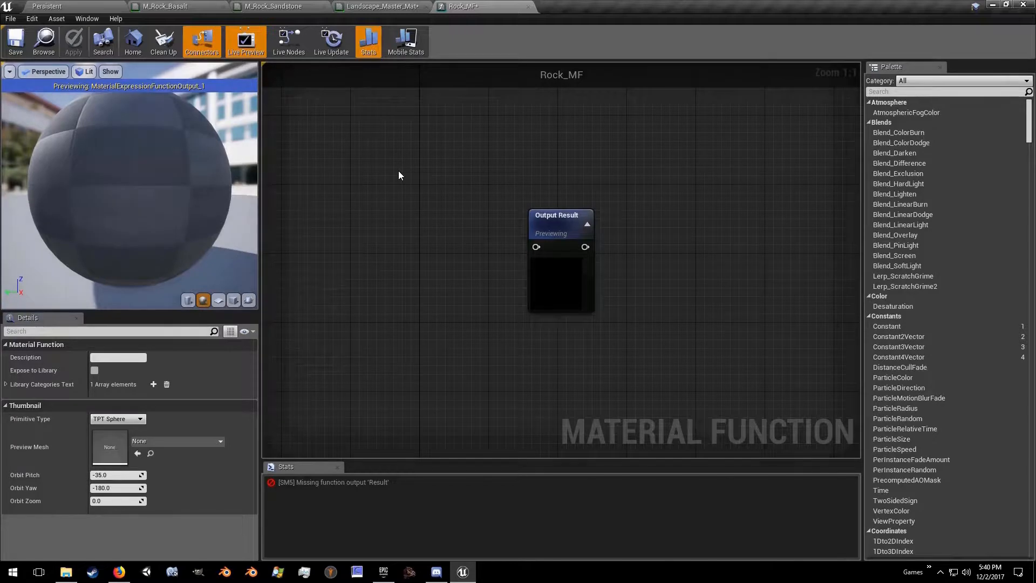
key(ctrl+v)
scroll(435, 238, down, 5)
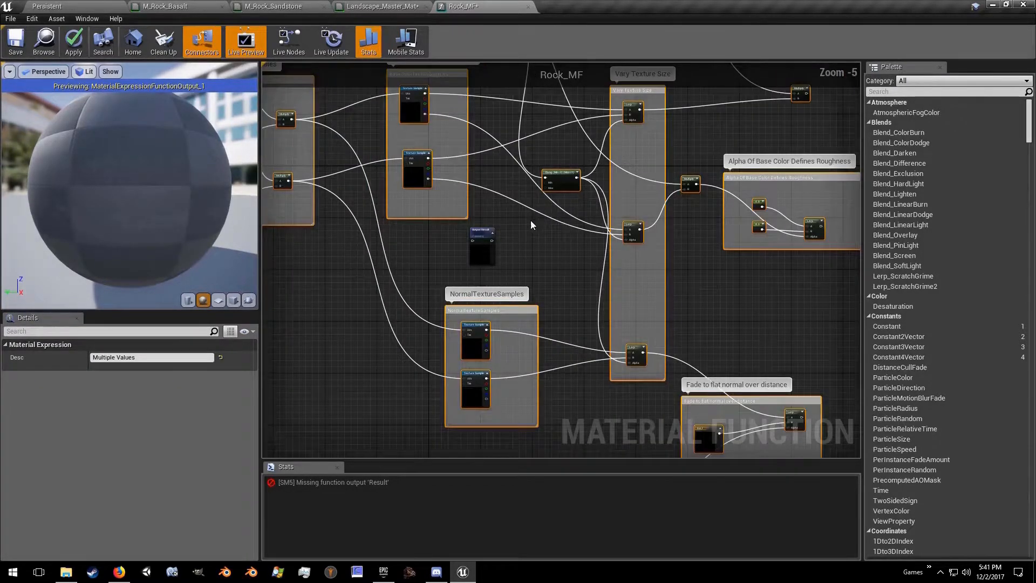
right_drag(533, 224, 386, 268)
drag(338, 276, 818, 174)
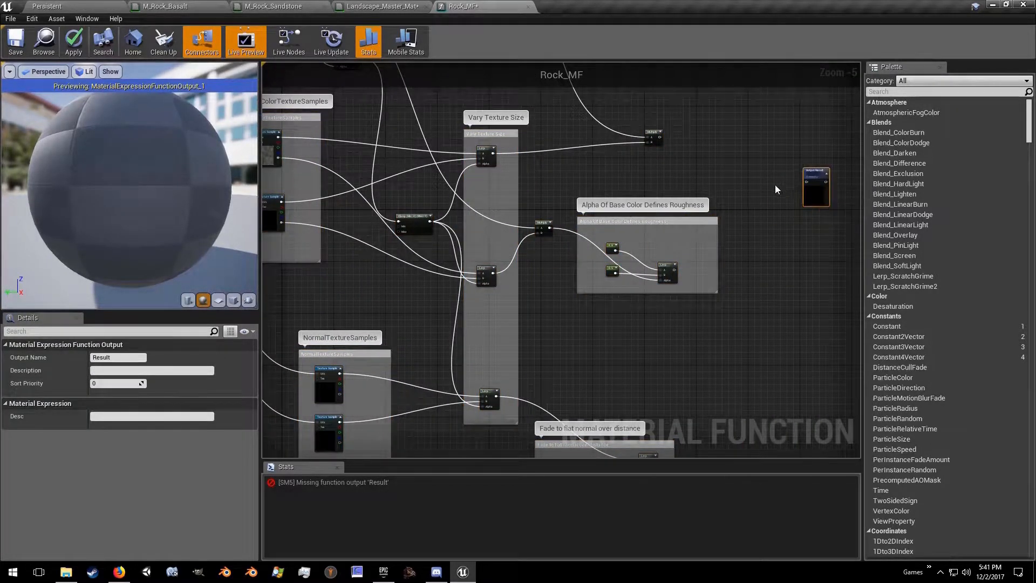
Step: In Rock_MF, add a MakeMaterialAttributes node feeding Output Result and arrange the two nodes side by side
right_drag(778, 188, 528, 254)
scroll(526, 255, up, 4)
drag(610, 231, 576, 235)
text(make)
key(Return)
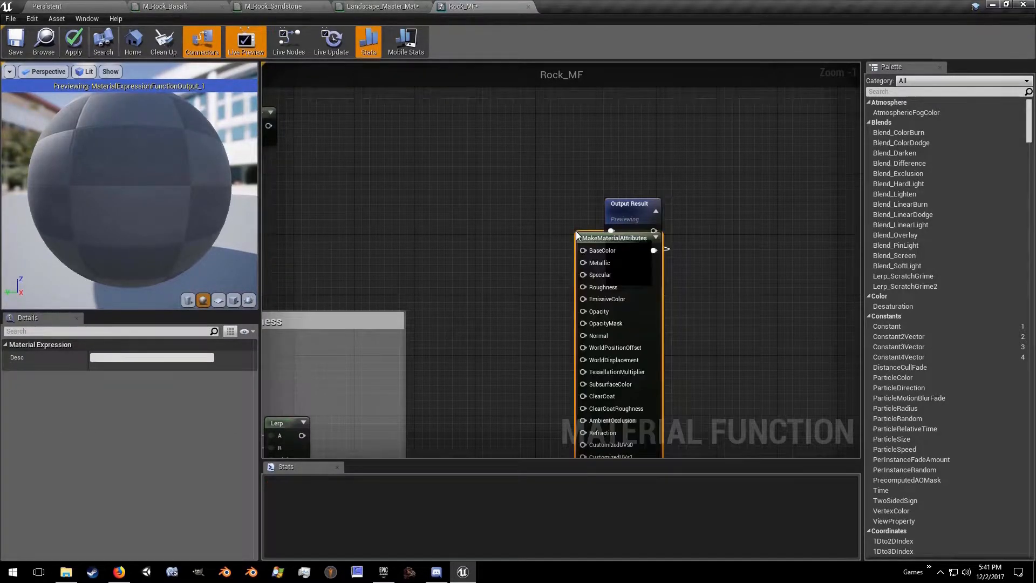
drag(632, 222, 752, 244)
drag(653, 238, 681, 242)
Step: In Rock_MF, connect the final Multiply to BaseColor, the roughness Lerp to Roughness, and the flat-normal Lerp to Normal
scroll(559, 254, down, 1)
drag(309, 143, 605, 254)
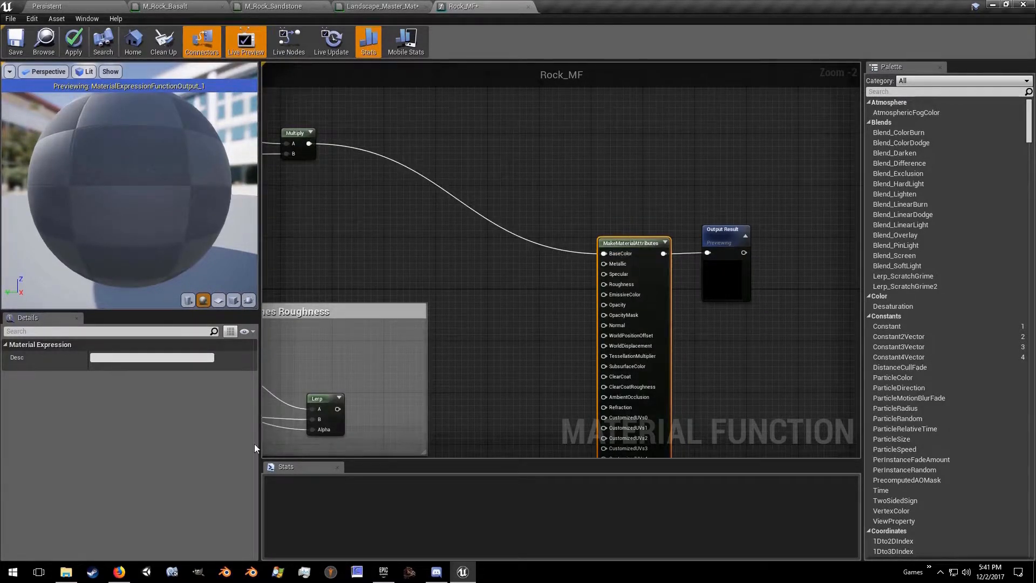
drag(340, 410, 299, 399)
right_drag(360, 158, 317, 446)
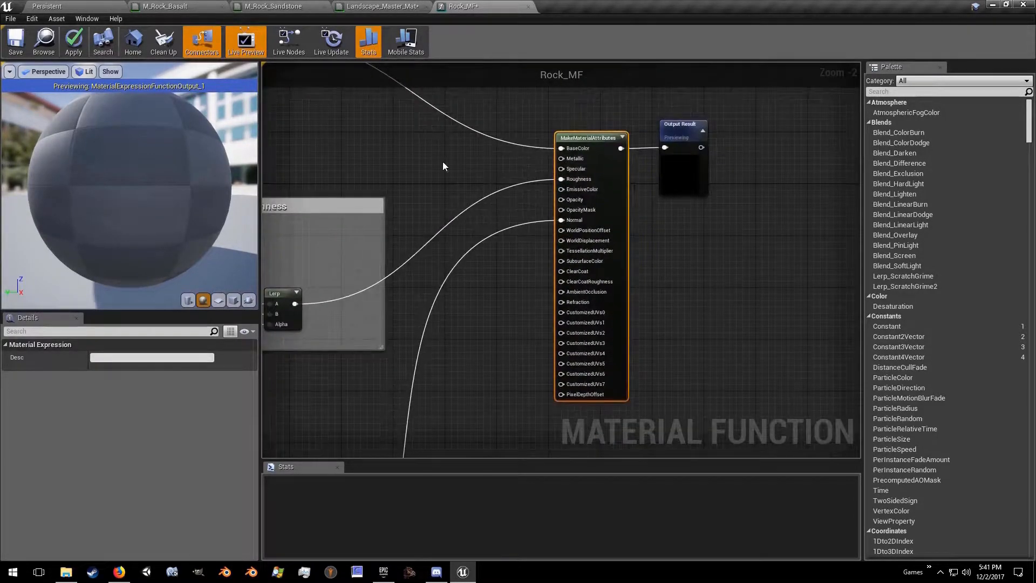
Step: Save Rock_MF and close the Rock_MF and M_Rock_Basalt editors
click(16, 43)
click(222, 8)
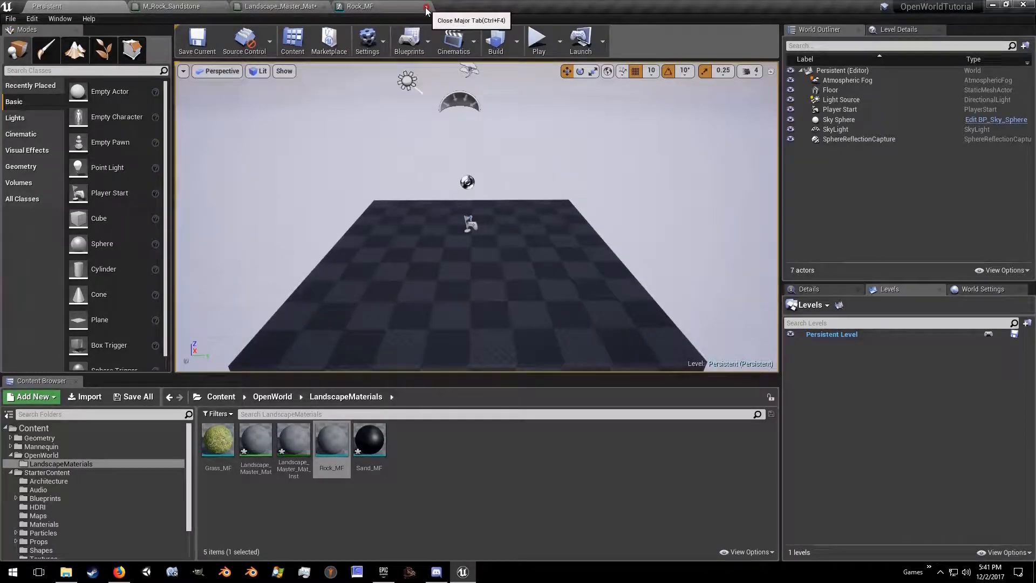
click(426, 8)
click(106, 7)
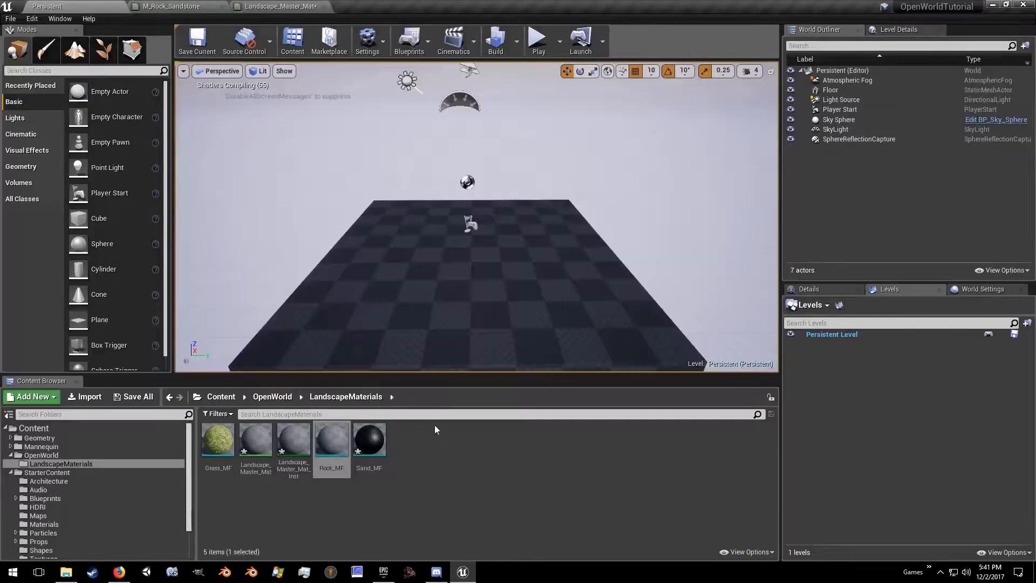
Step: Copy M_Rock_Sandstone's node network into the Sand_MF function and move the Output Result node beyond the pasted nodes
double_click(365, 439)
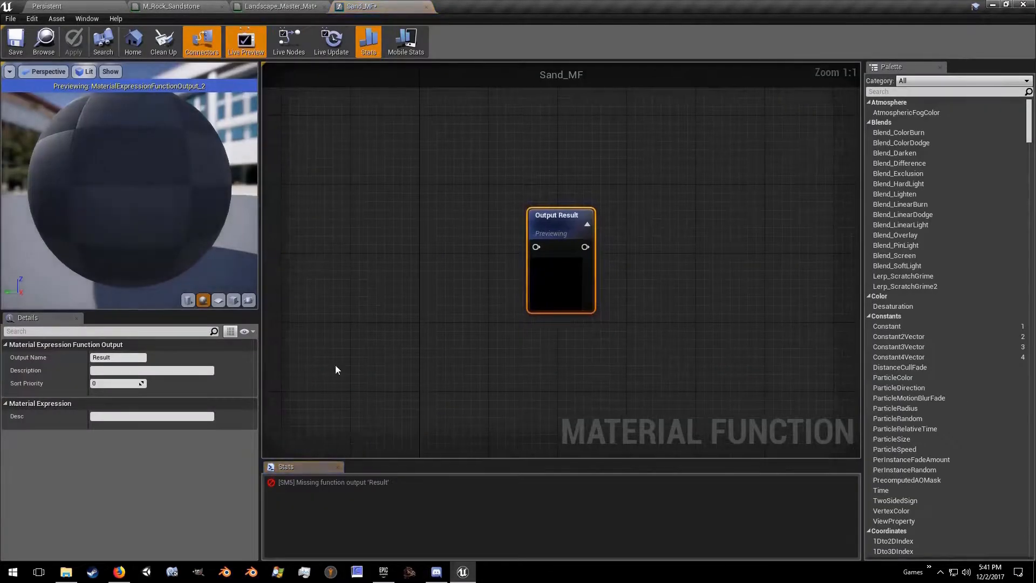
click(167, 7)
click(443, 195)
key(ctrl+a)
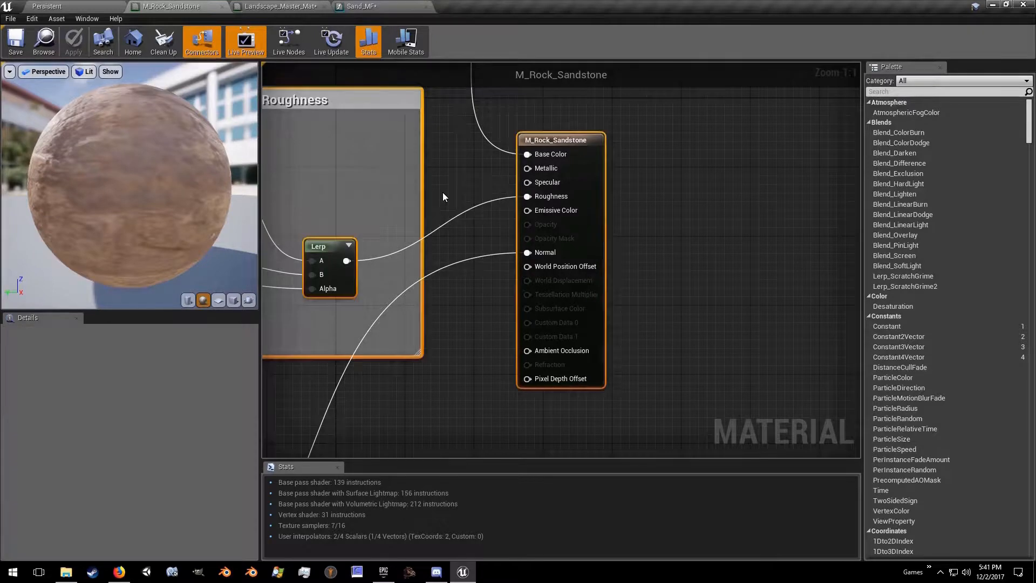
ctrl+click(526, 140)
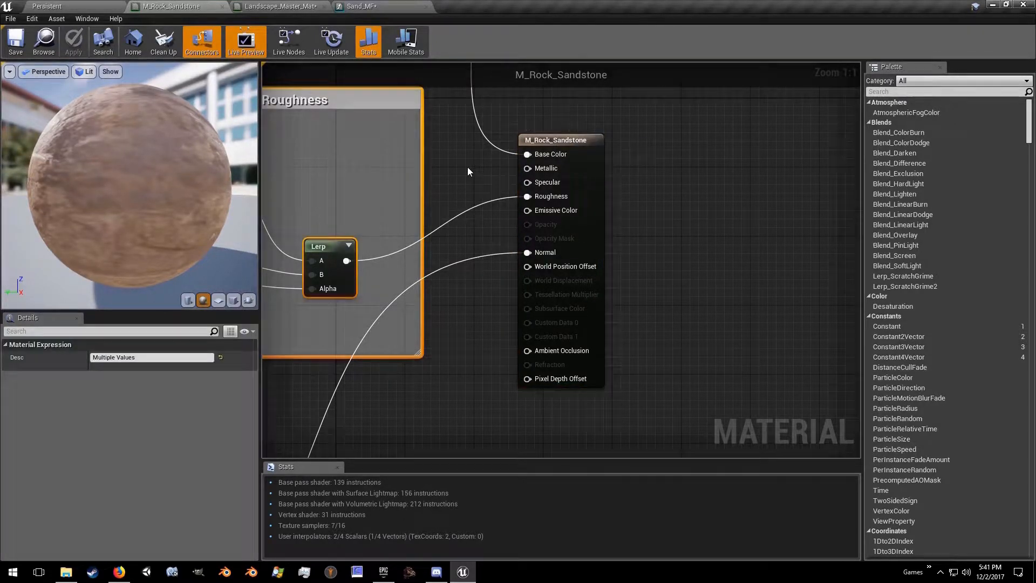
click(353, 6)
click(407, 189)
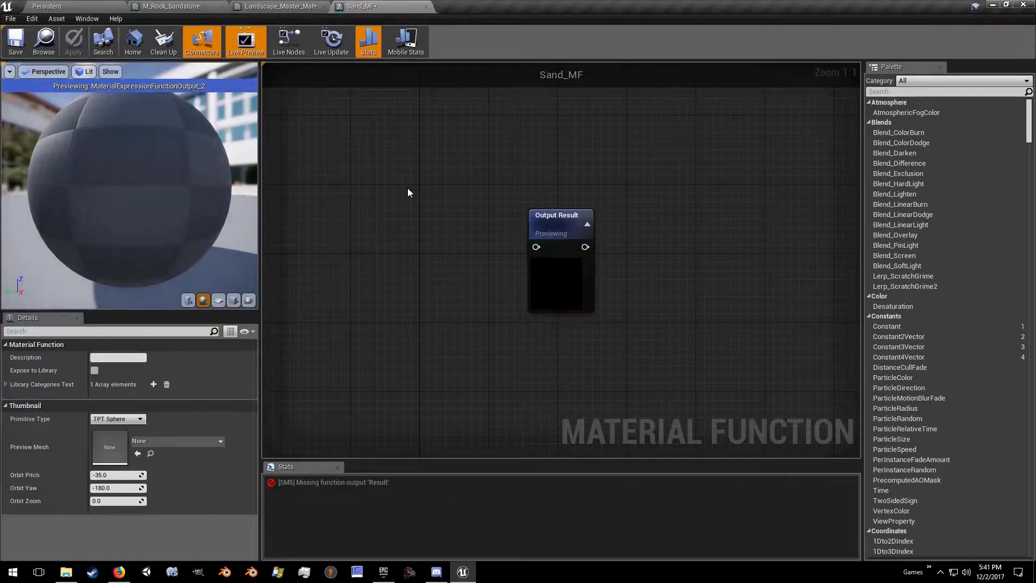
key(ctrl+v)
scroll(519, 222, down, 5)
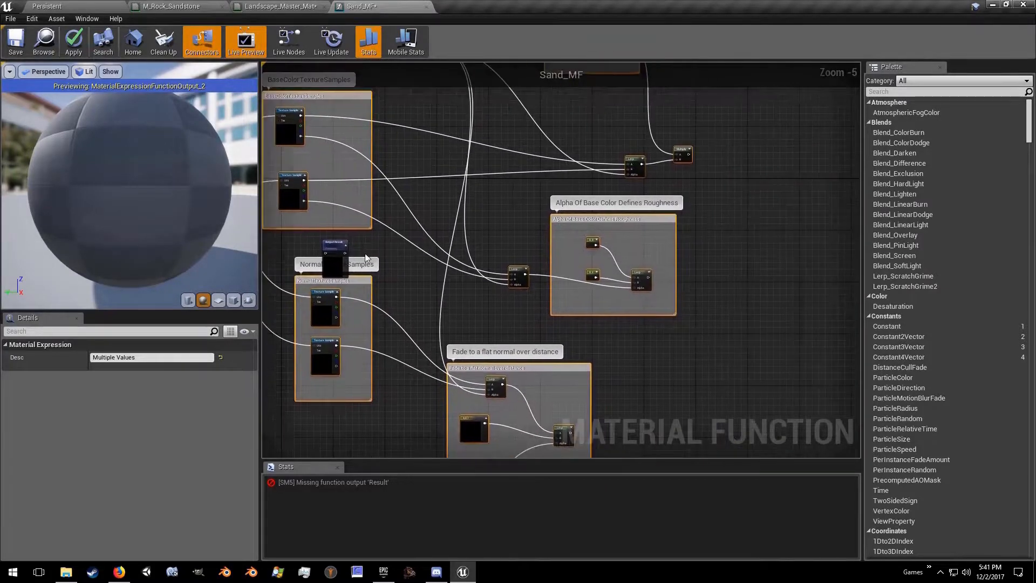
drag(335, 254, 809, 154)
Step: In Sand_MF, add a MakeMaterialAttributes node feeding Output Result and place it between the final Multiply and the output
scroll(499, 289, up, 5)
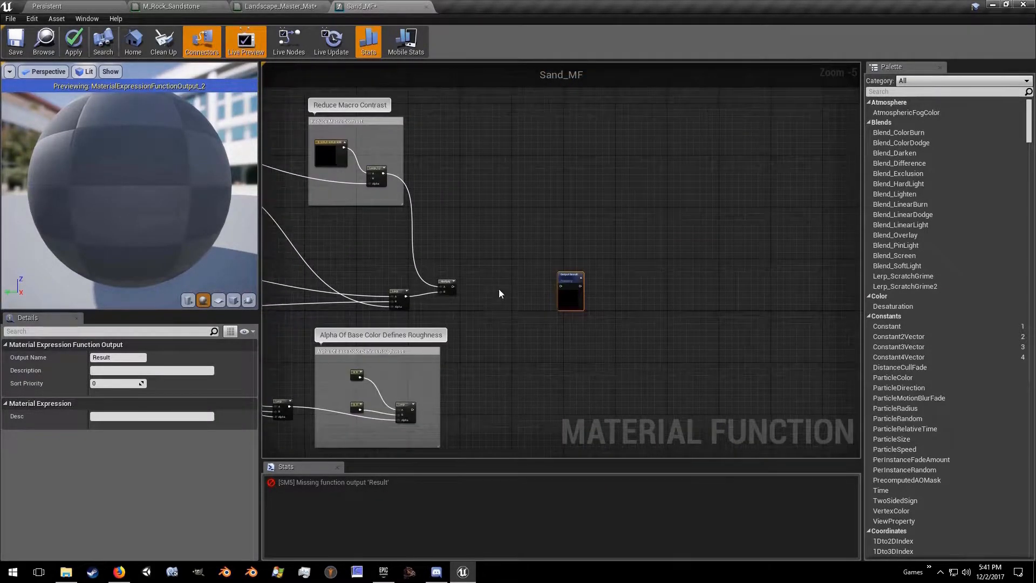
drag(656, 280, 619, 282)
text(make)
key(Return)
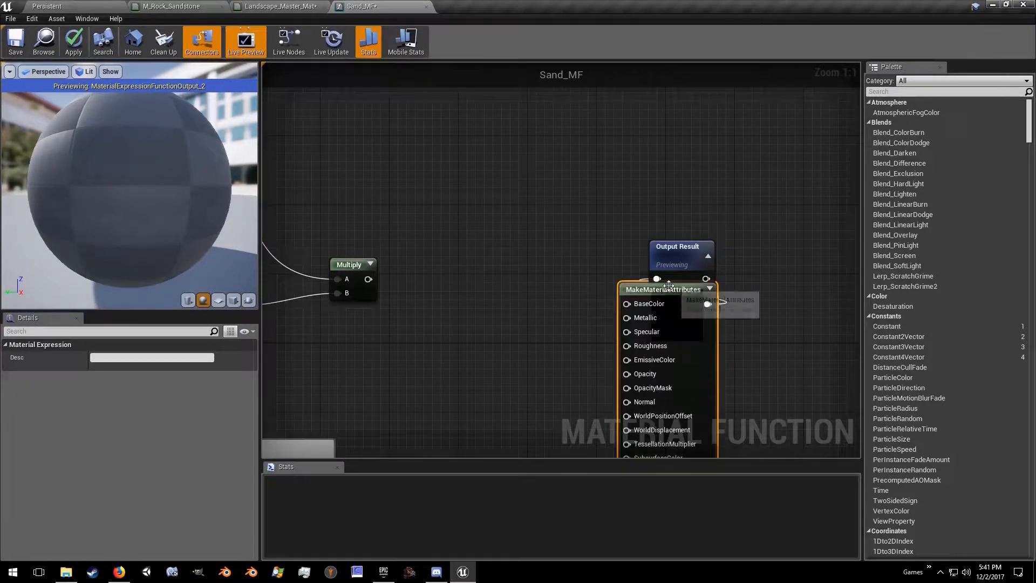
drag(655, 294, 558, 267)
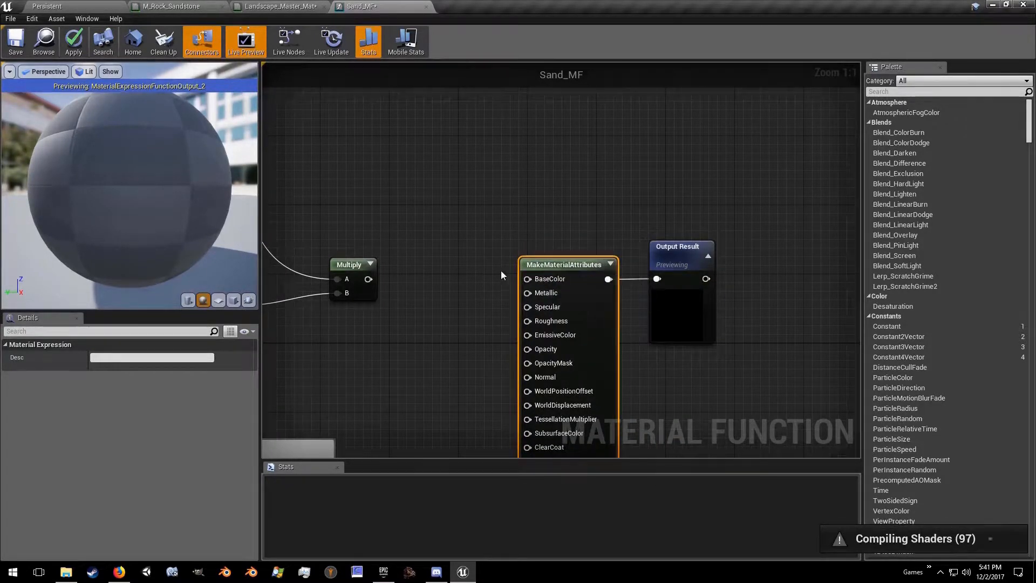
Step: In Sand_MF, connect the final Multiply to BaseColor, the roughness Lerp to Roughness, and the flat-normal Lerp to Normal
scroll(507, 274, down, 2)
right_drag(510, 276, 558, 242)
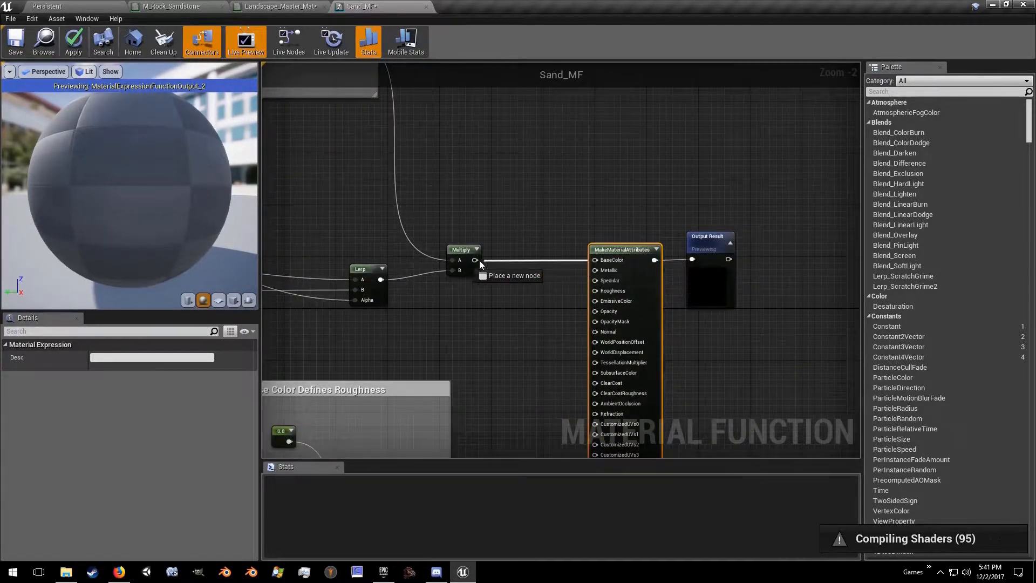
right_drag(507, 339, 447, 266)
drag(399, 331, 600, 116)
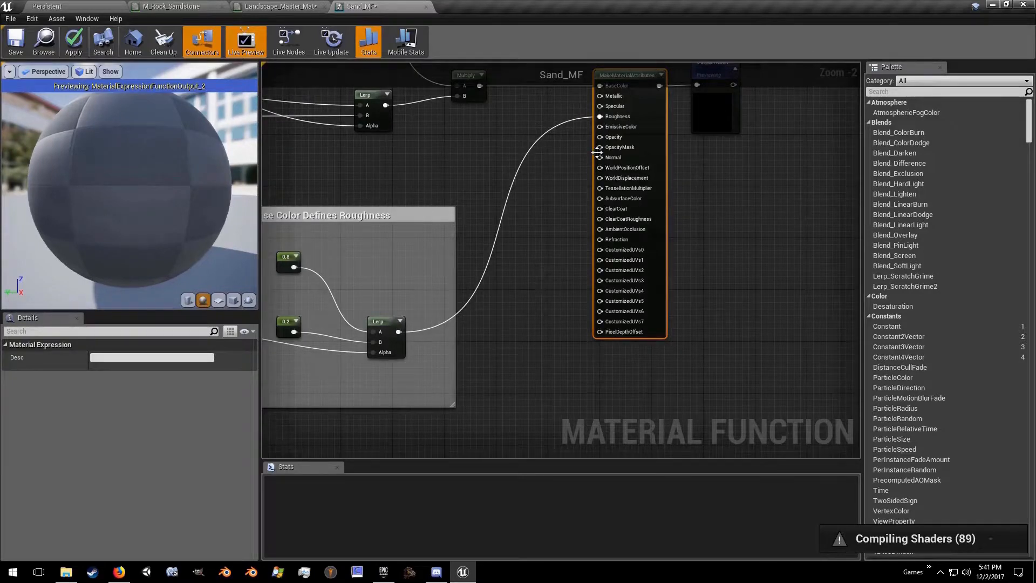
drag(600, 157, 552, 296)
right_drag(618, 184, 430, 453)
right_drag(559, 118, 443, 218)
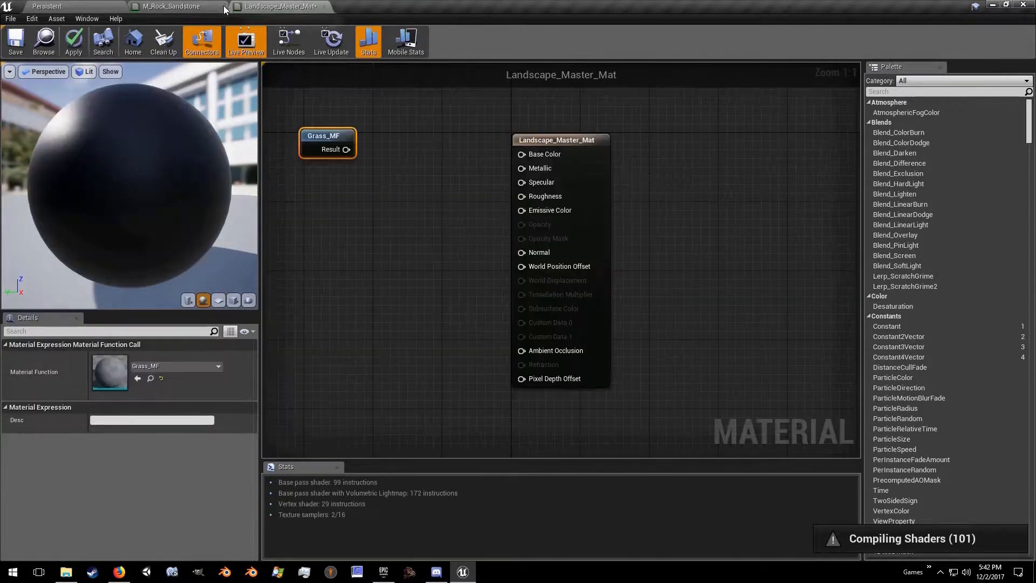
Step: Close the M_Rock_Sandstone editor and place the Rock_MF and Sand_MF functions below Grass_MF in the Landscape_Master_Mat graph
click(223, 7)
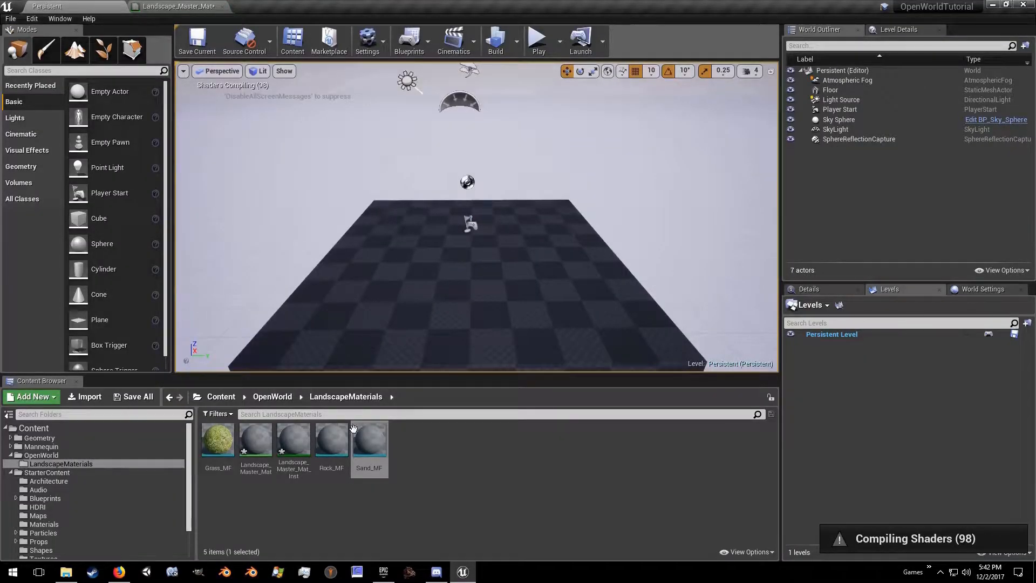
ctrl+click(332, 440)
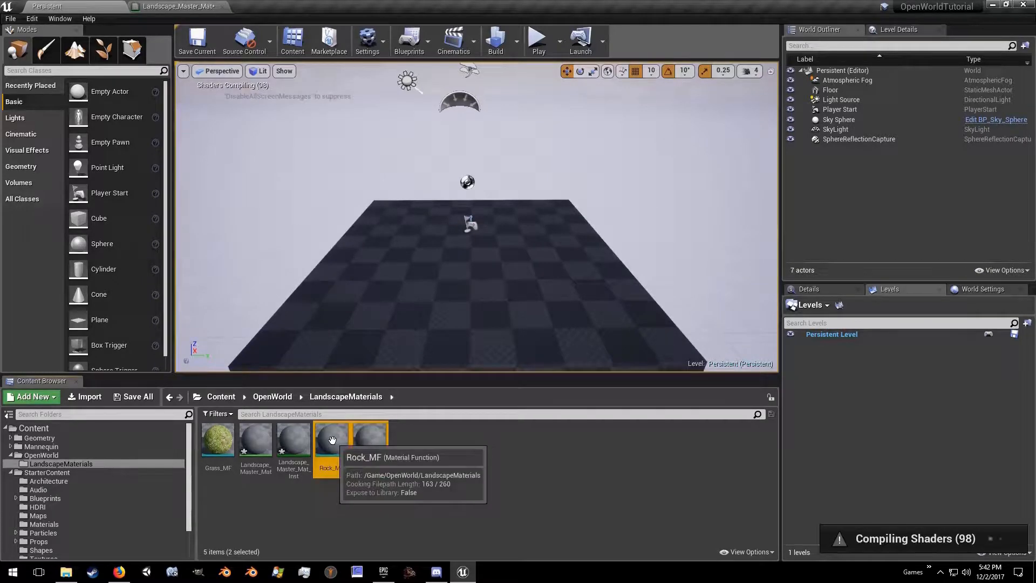
drag(332, 440, 306, 207)
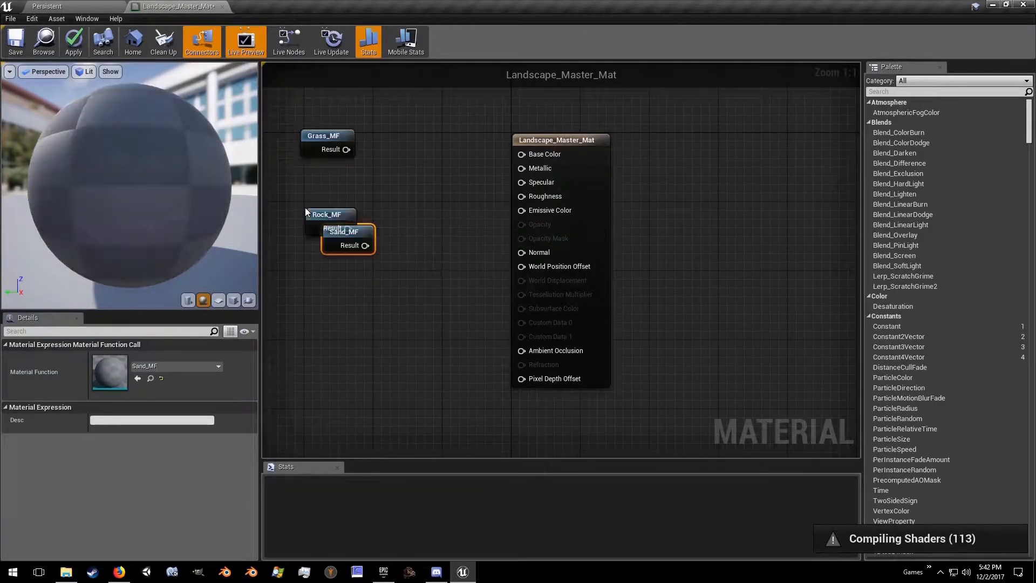
click(321, 277)
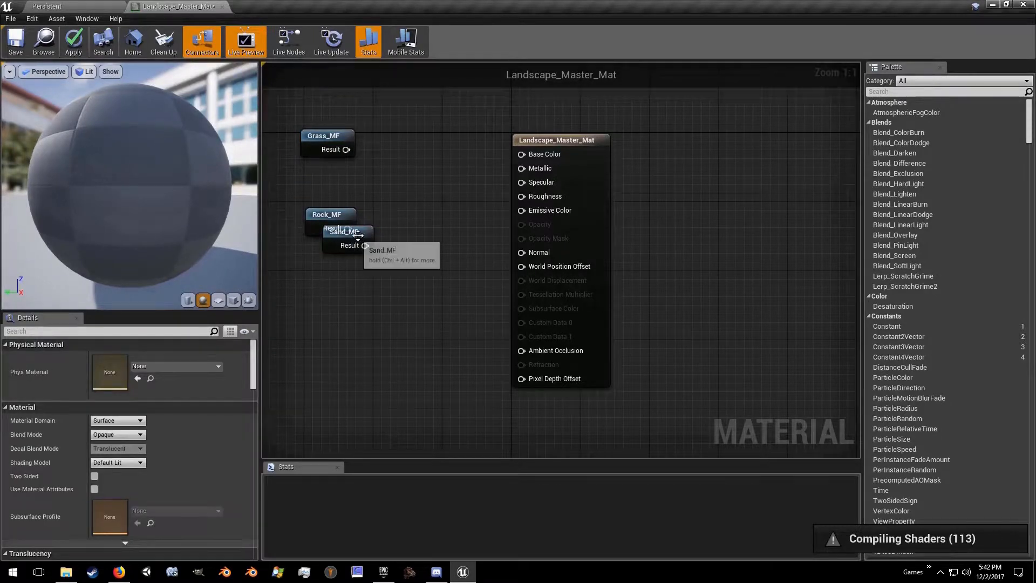
drag(358, 239, 348, 269)
Step: Move the three function nodes well away from the Landscape_Master_Mat result node and space them out in a column
click(307, 193)
right_drag(307, 194, 606, 192)
scroll(556, 183, down, 7)
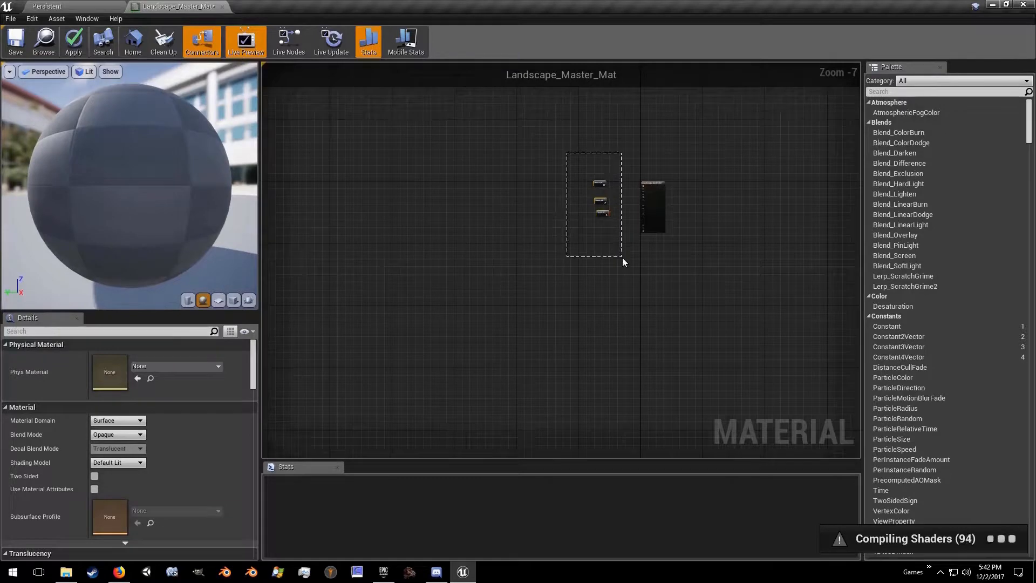
drag(622, 261, 622, 262)
drag(602, 214, 339, 161)
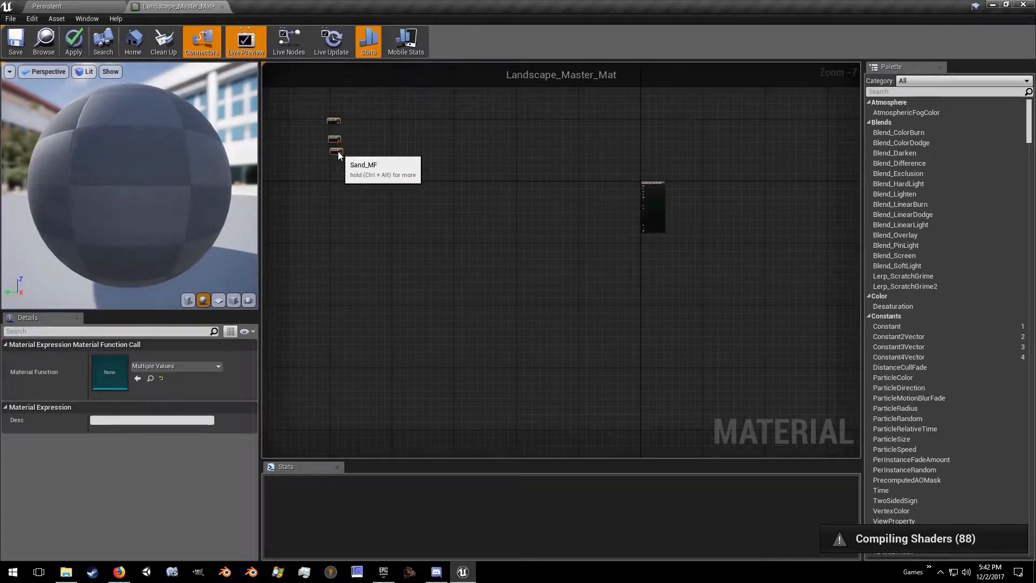
scroll(338, 151, up, 6)
click(365, 287)
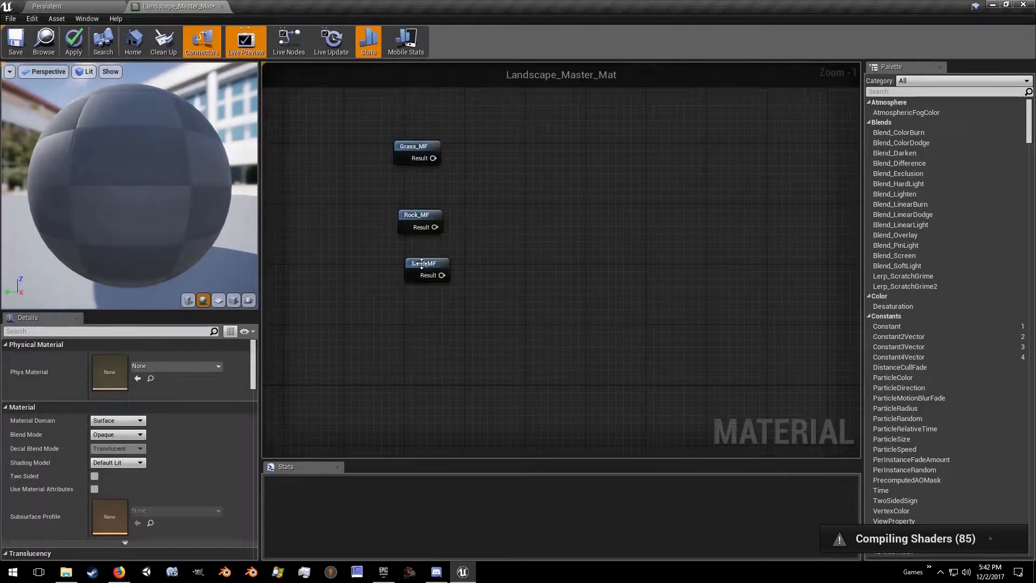
drag(421, 258, 417, 424)
drag(414, 217, 406, 249)
Step: Add a GetMaterialAttributes node connected to Grass_MF's Result output
drag(433, 158, 486, 164)
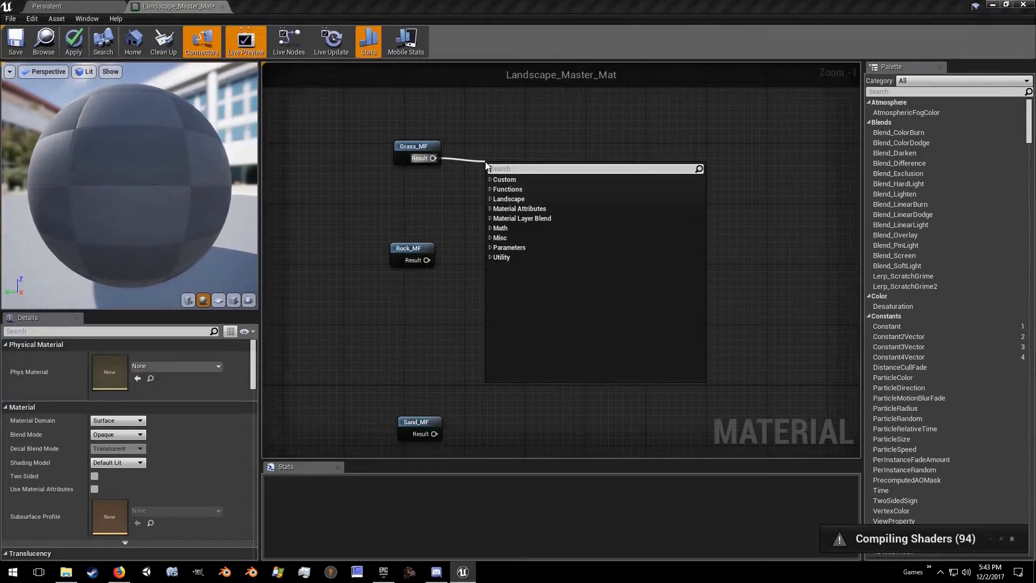
text(materal)
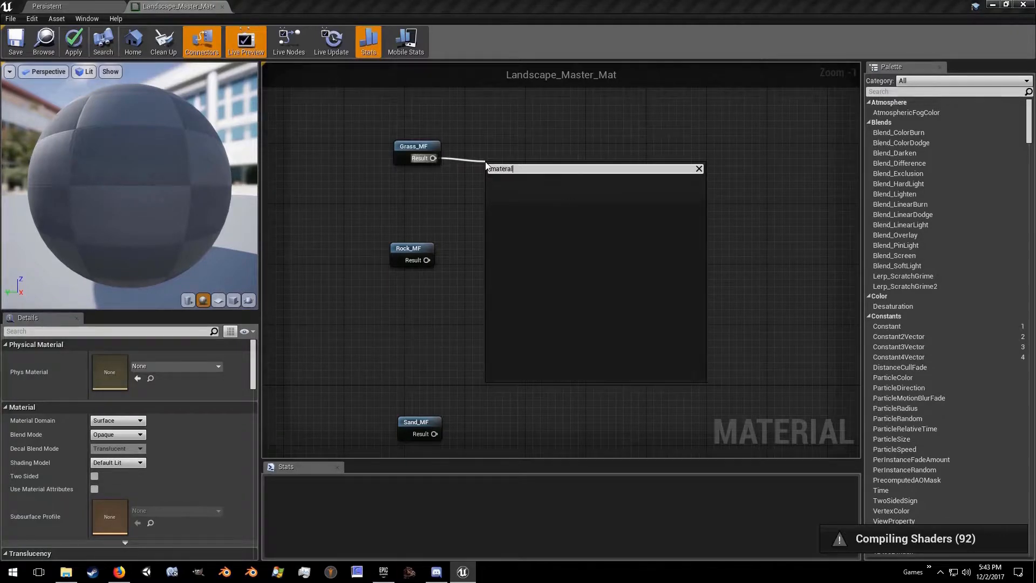
key(BackSpace)
key(BackSpace)
key(BackSpace)
key(BackSpace)
key(BackSpace)
key(BackSpace)
text(attr)
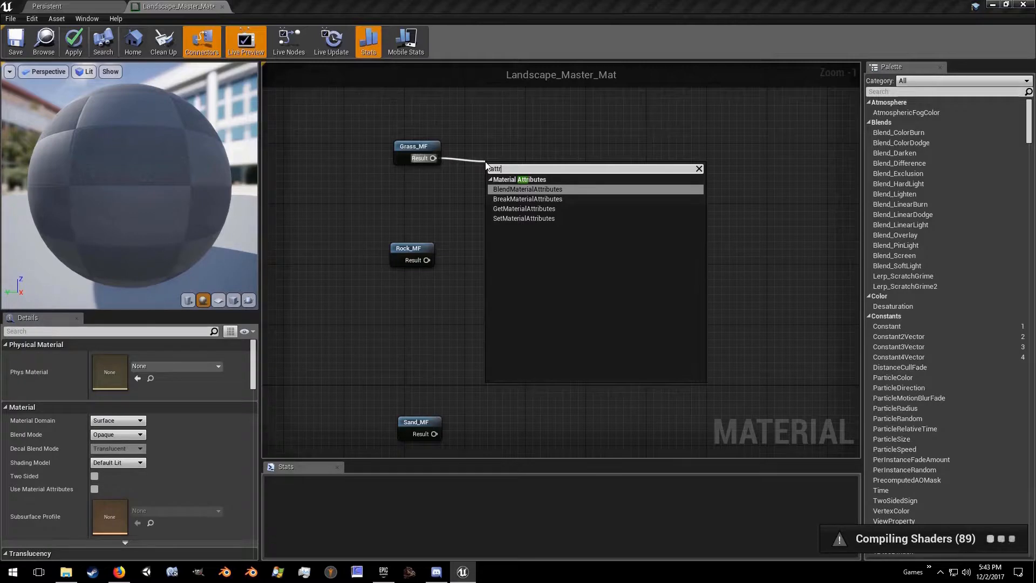
click(537, 209)
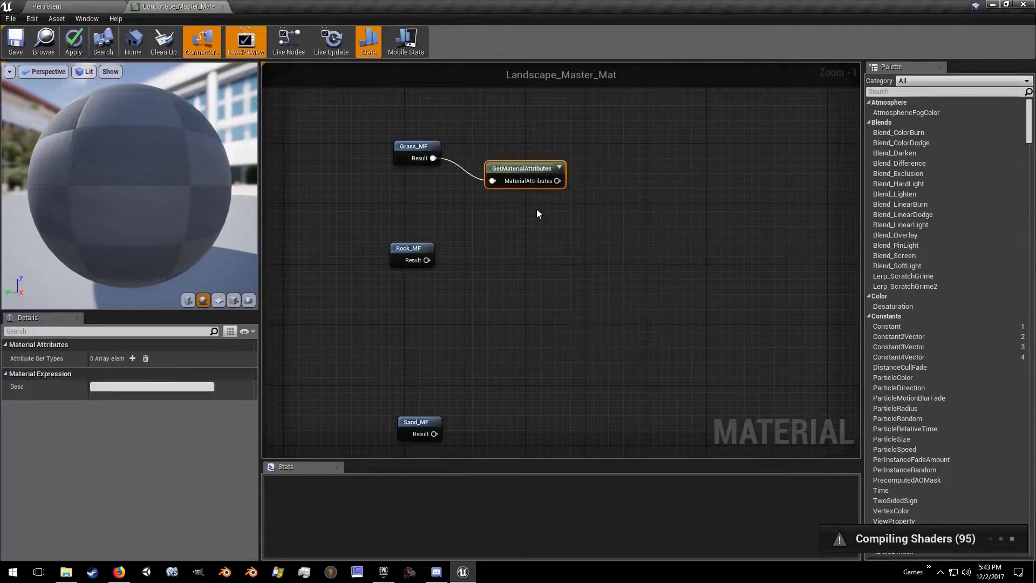
Step: Move the GetMaterialAttributes node close to Grass_MF and add two attribute get types to it, BaseColor and Normal
drag(510, 165, 482, 148)
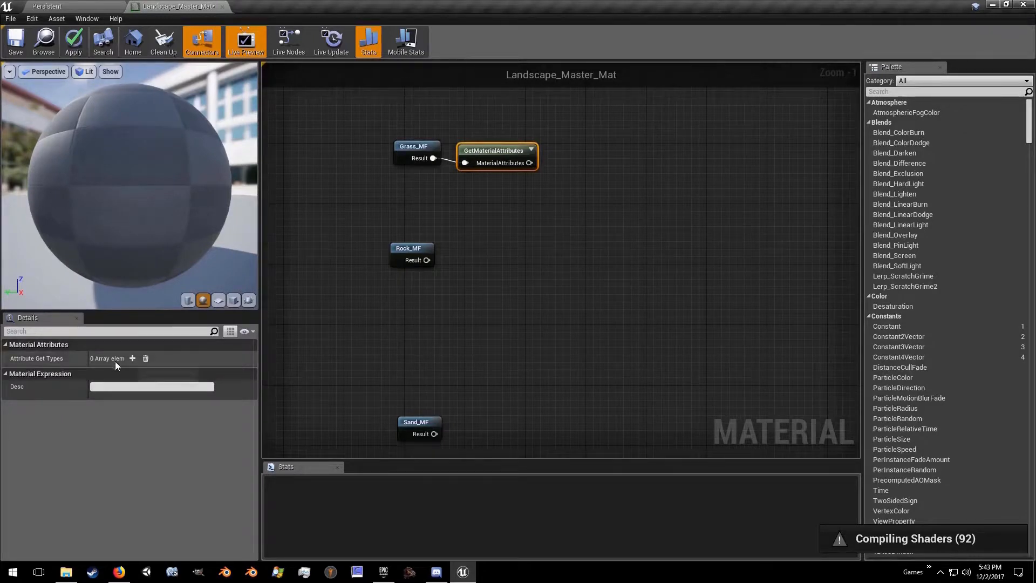
click(133, 358)
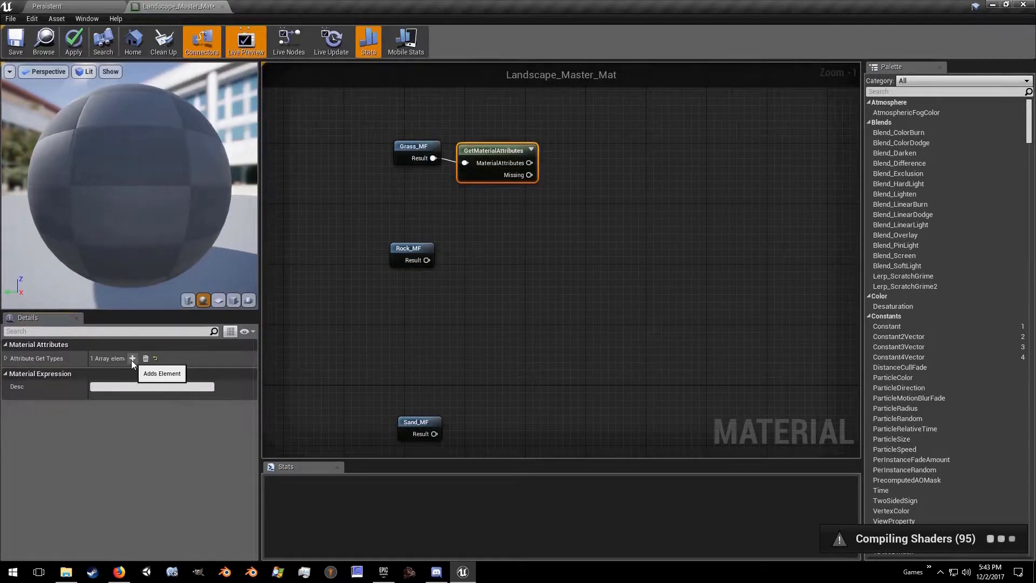
click(132, 358)
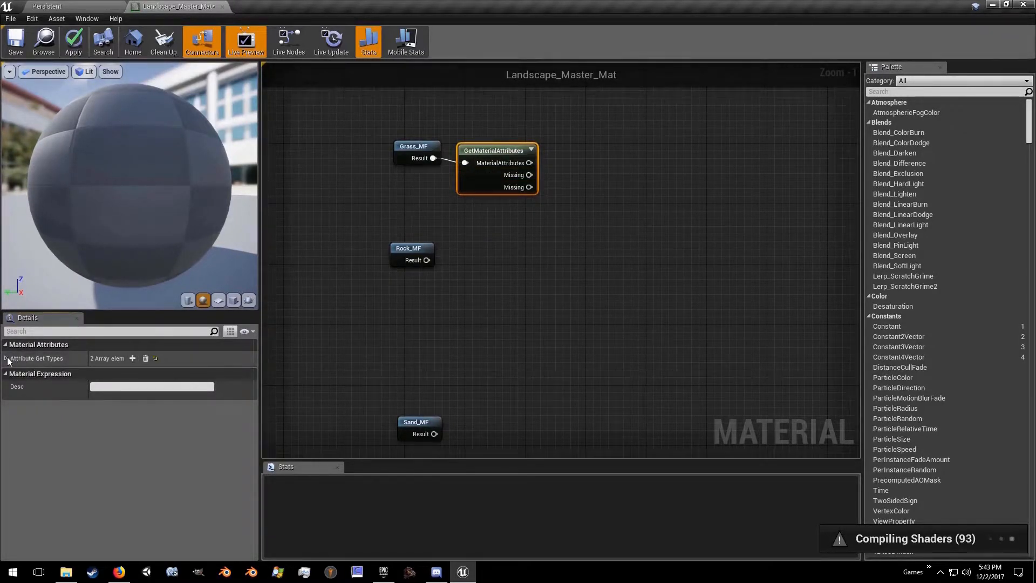
click(7, 359)
click(129, 373)
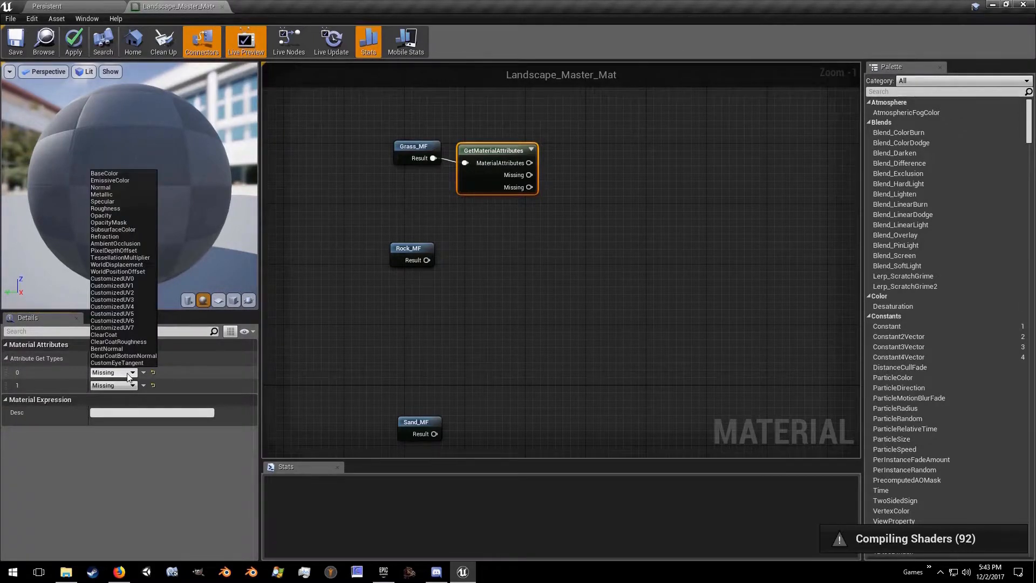
click(106, 174)
click(114, 385)
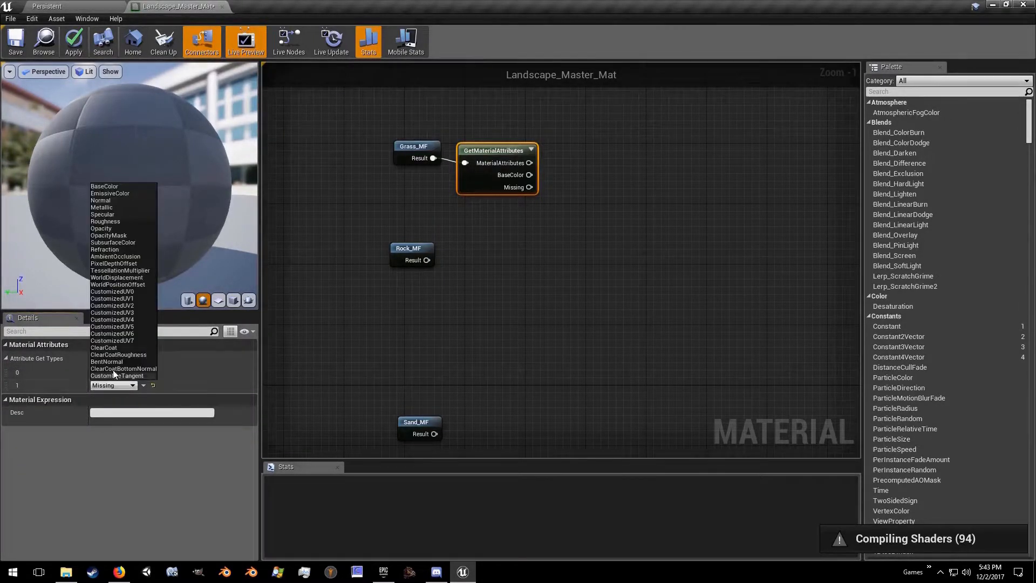
click(111, 201)
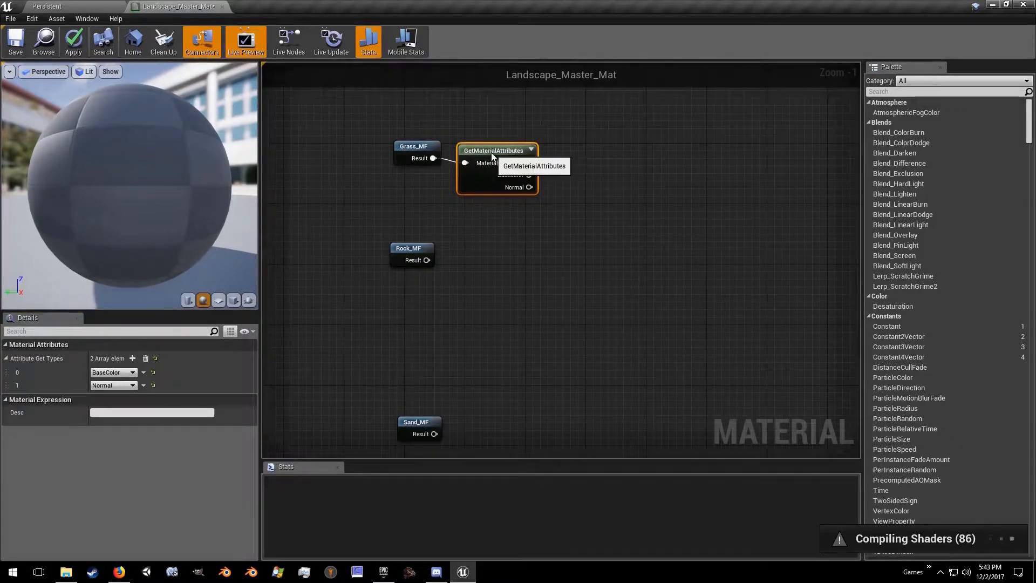
Step: Paste two copies of the GetMaterialAttributes node, connect them to the Rock_MF and Sand_MF Result outputs, and align the rows
key(ctrl+v)
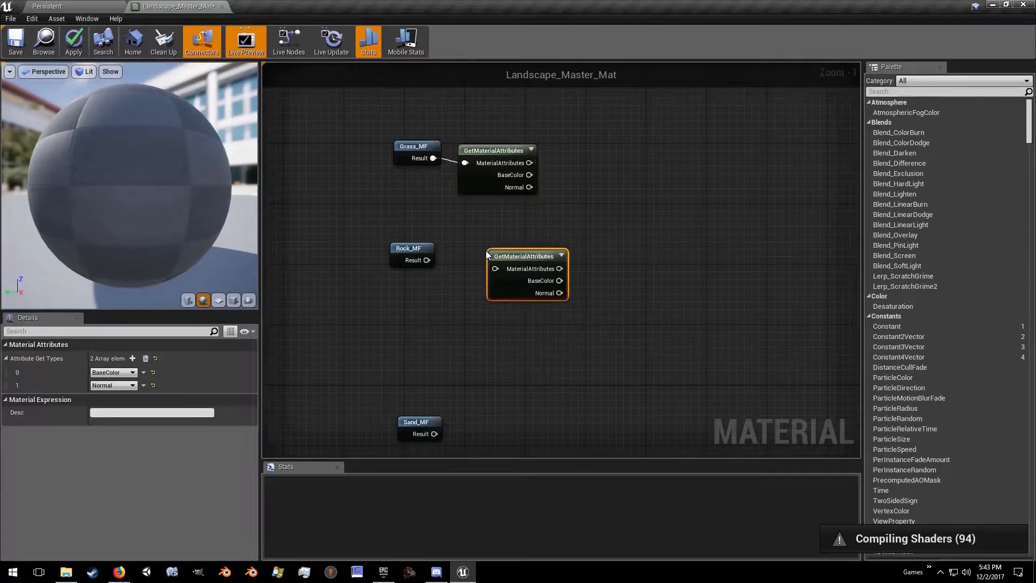
drag(426, 260, 494, 269)
key(ctrl+v)
drag(434, 434, 503, 397)
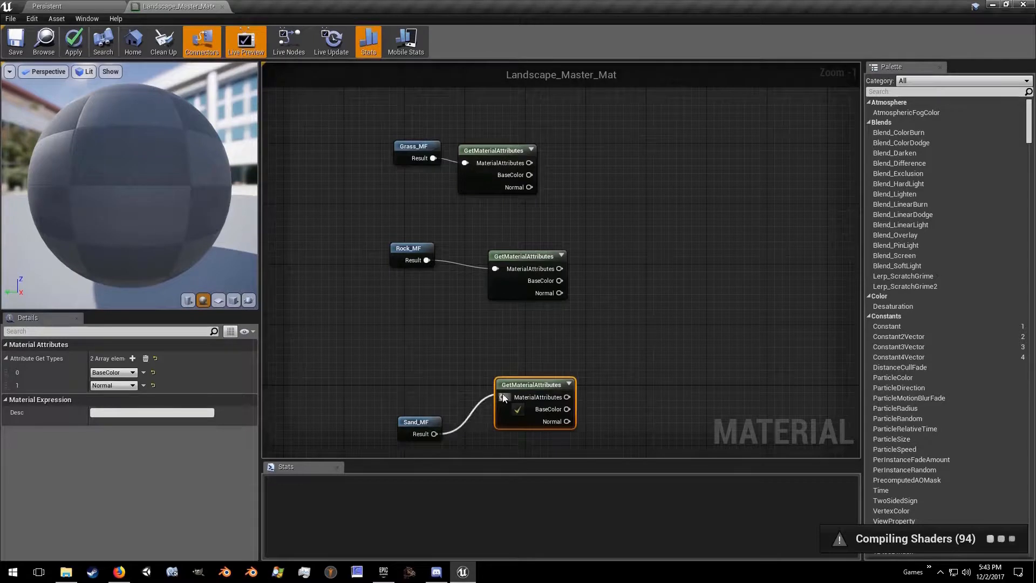
drag(406, 418, 410, 372)
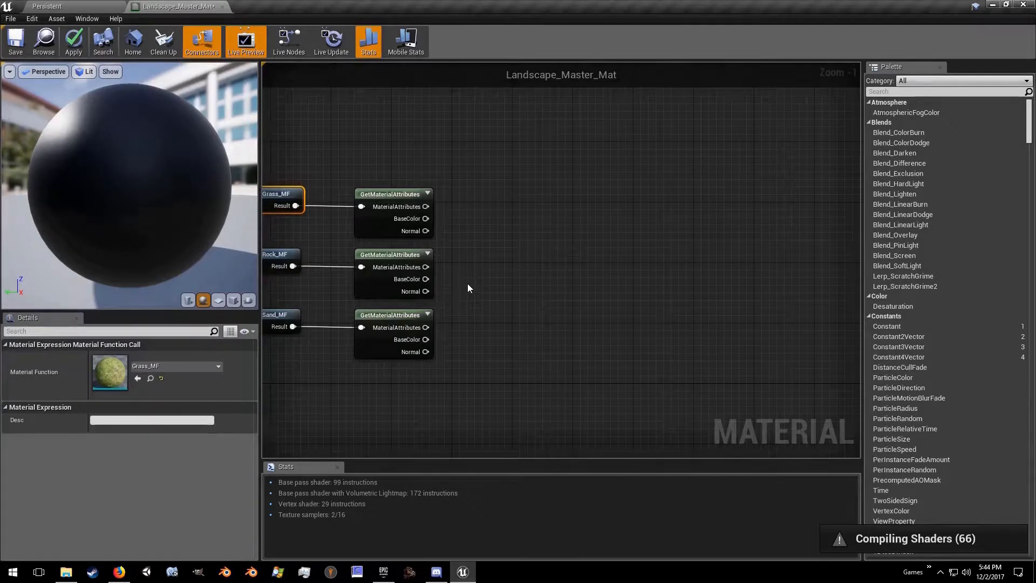
Step: Add a LinearInterpolate node level with the grass row and connect the grass BaseColor output to its B input
right_drag(539, 240, 552, 243)
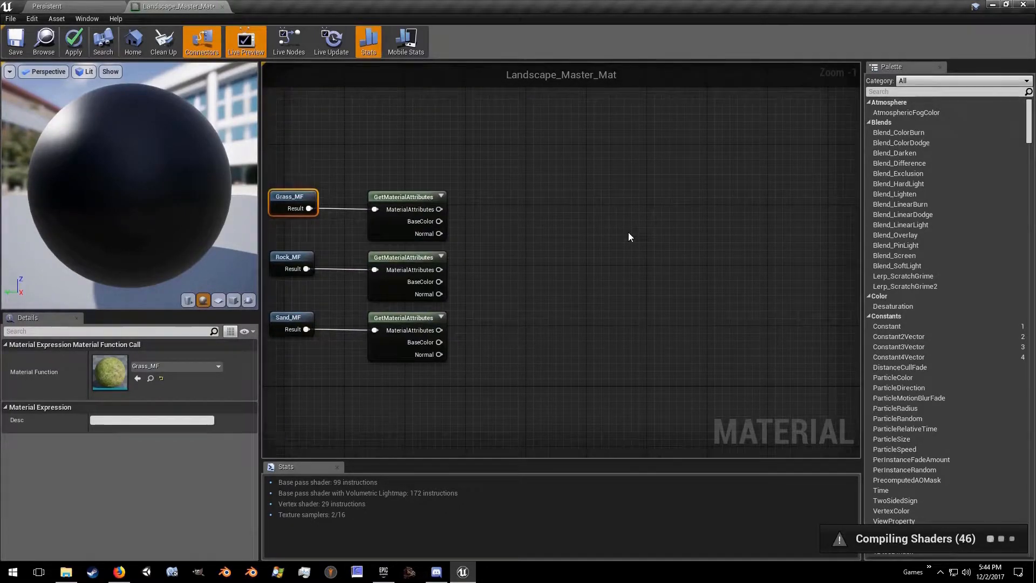
right_click(629, 236)
text(lerp)
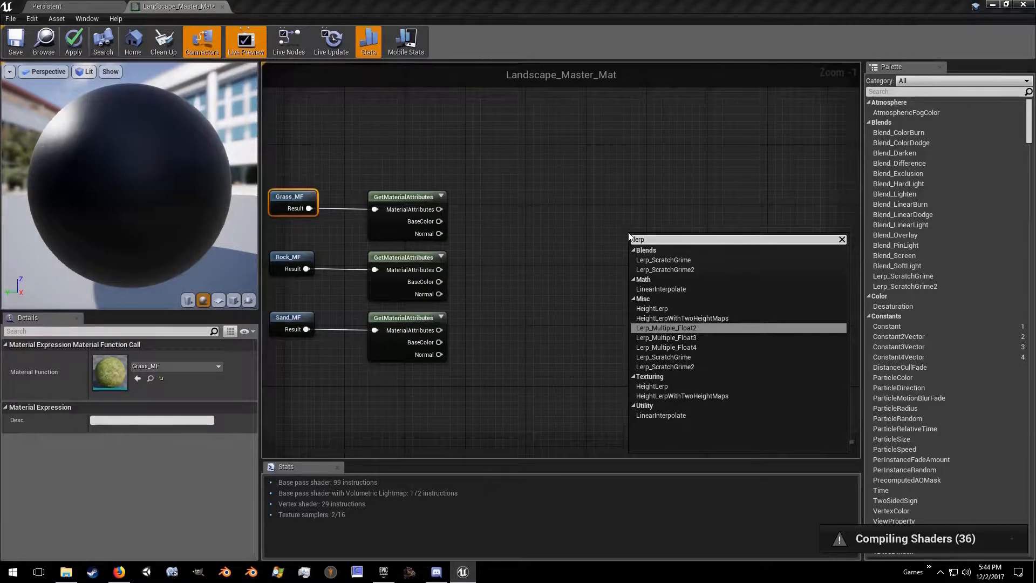
click(649, 290)
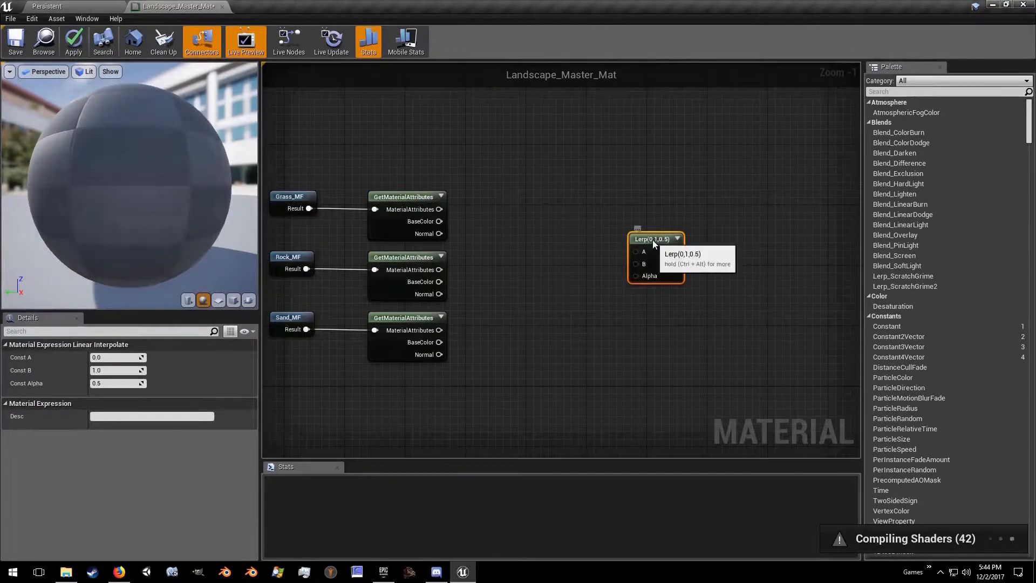
drag(652, 239, 618, 197)
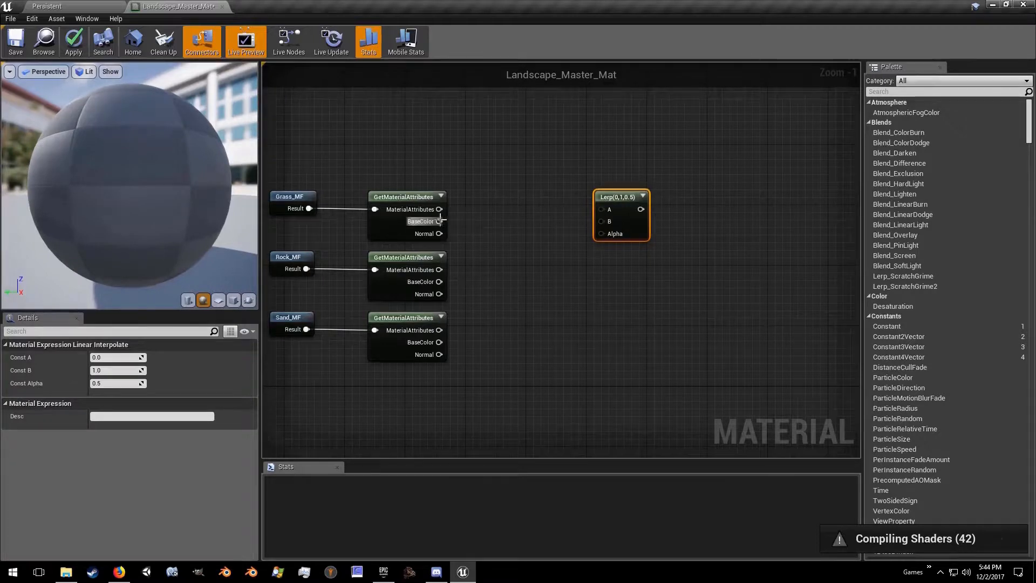
drag(439, 222, 601, 221)
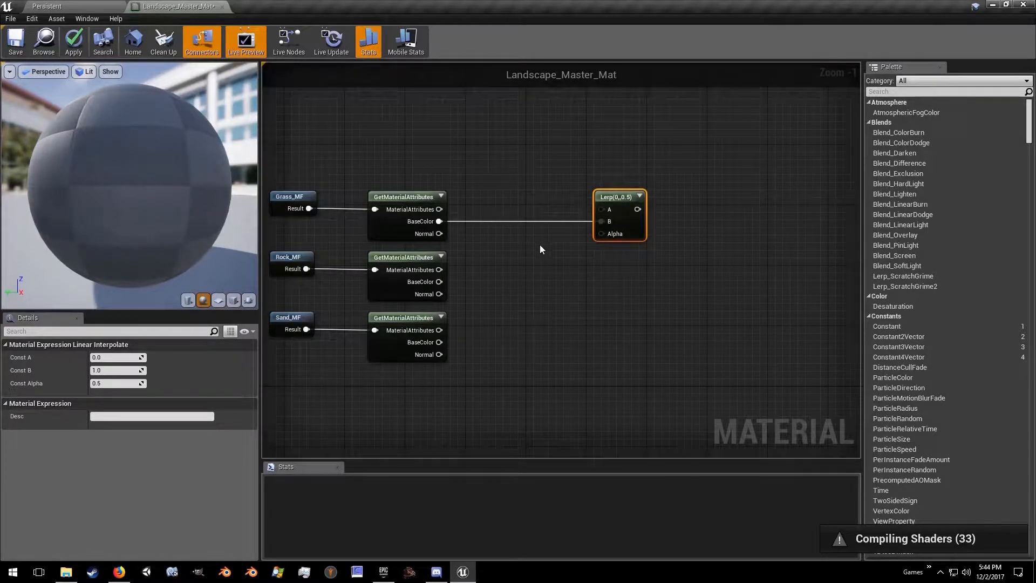
Step: Duplicate the Lerp, feed rock BaseColor into the copy's A and sand BaseColor into its B, and connect its output to the first Lerp's A
click(614, 198)
key(ctrl+c)
key(ctrl+v)
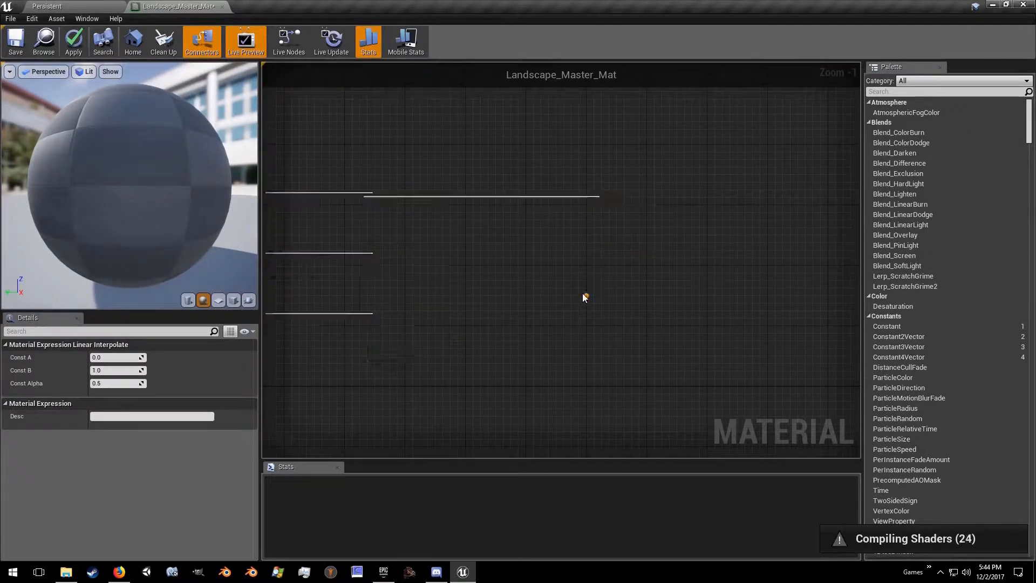
drag(609, 297, 540, 277)
drag(440, 281, 526, 292)
drag(439, 342, 522, 306)
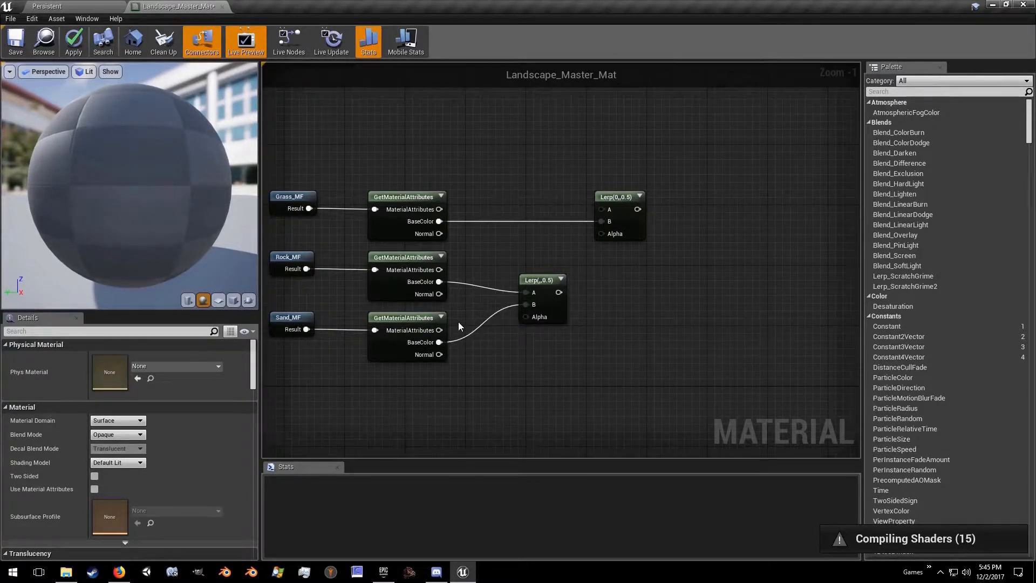
drag(557, 292, 602, 209)
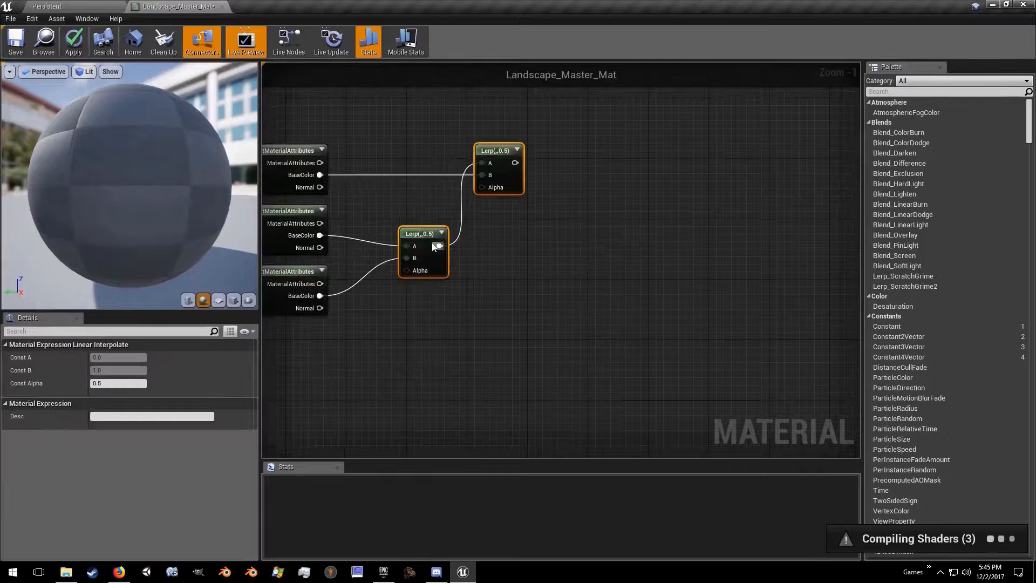
Step: Move both Lerps farther from the attribute nodes and add a WorldAlignedBlend node with its Alpha output connected to the rock-sand Lerp's Alpha
drag(446, 234, 661, 231)
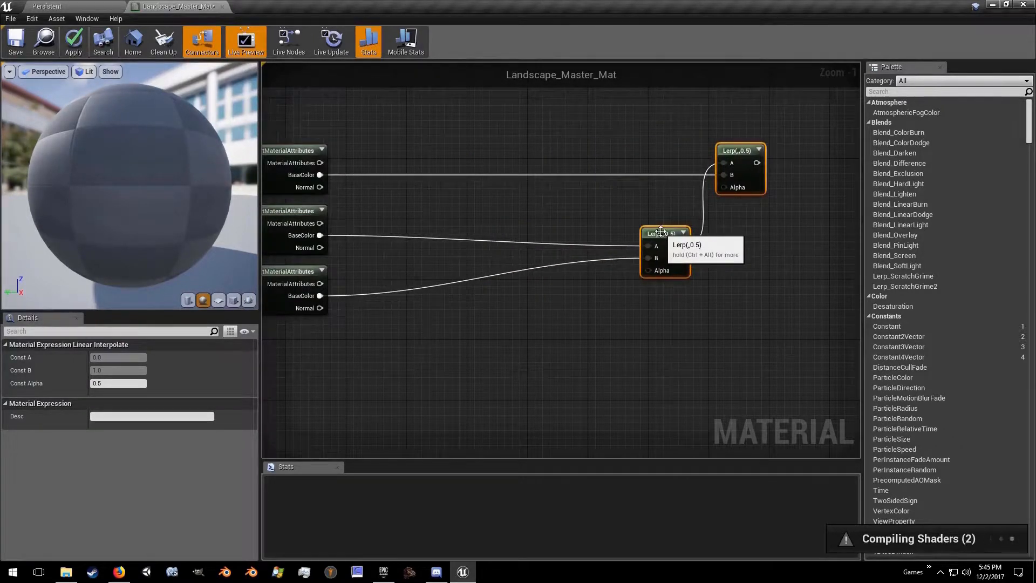
right_click(442, 325)
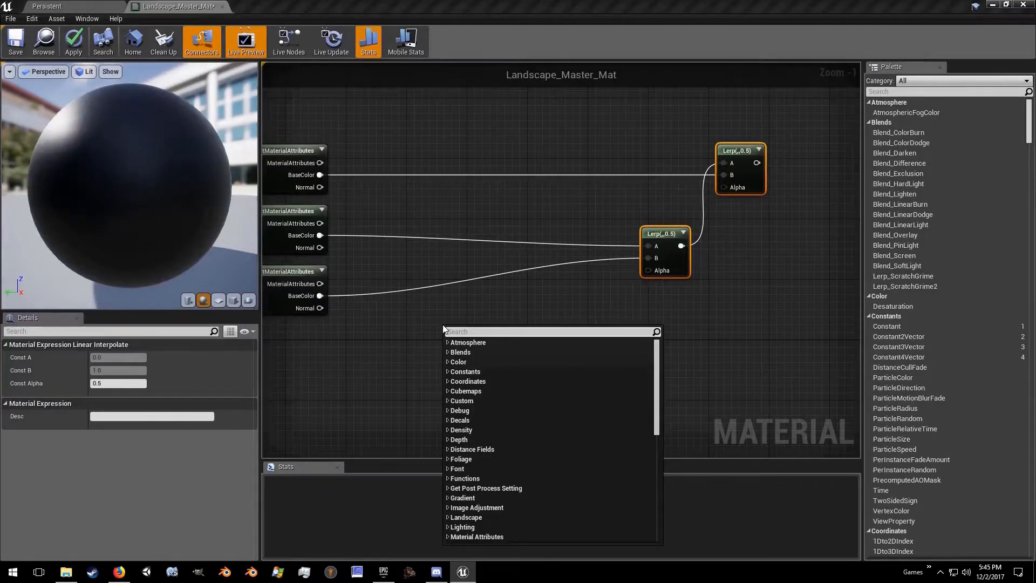
text(worldal)
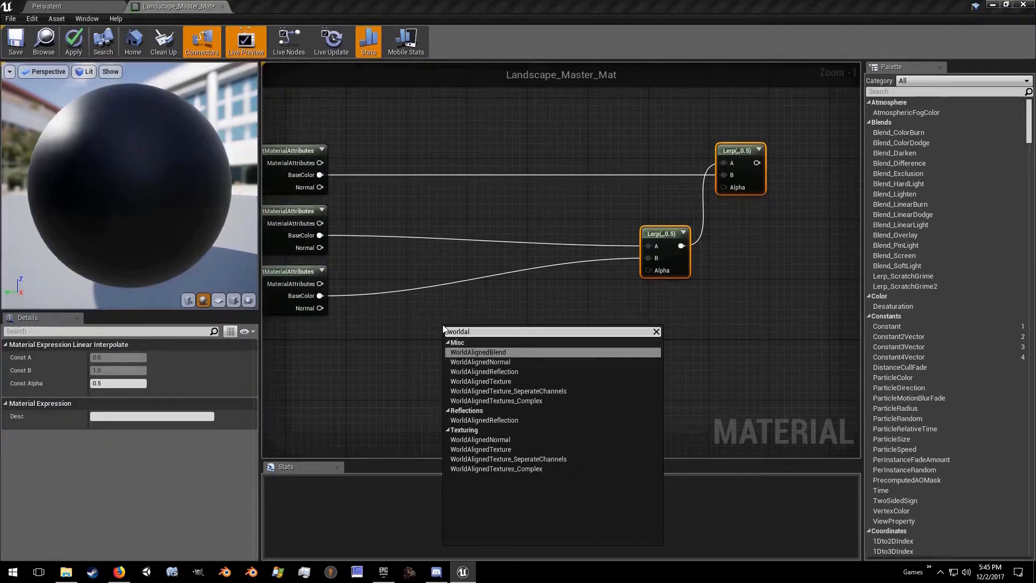
key(Return)
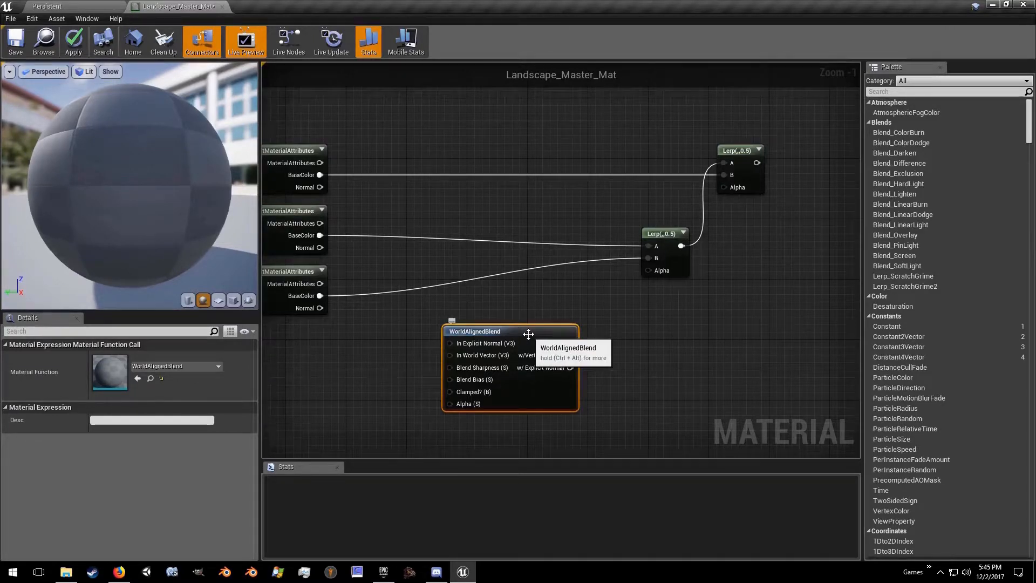
drag(571, 344, 648, 270)
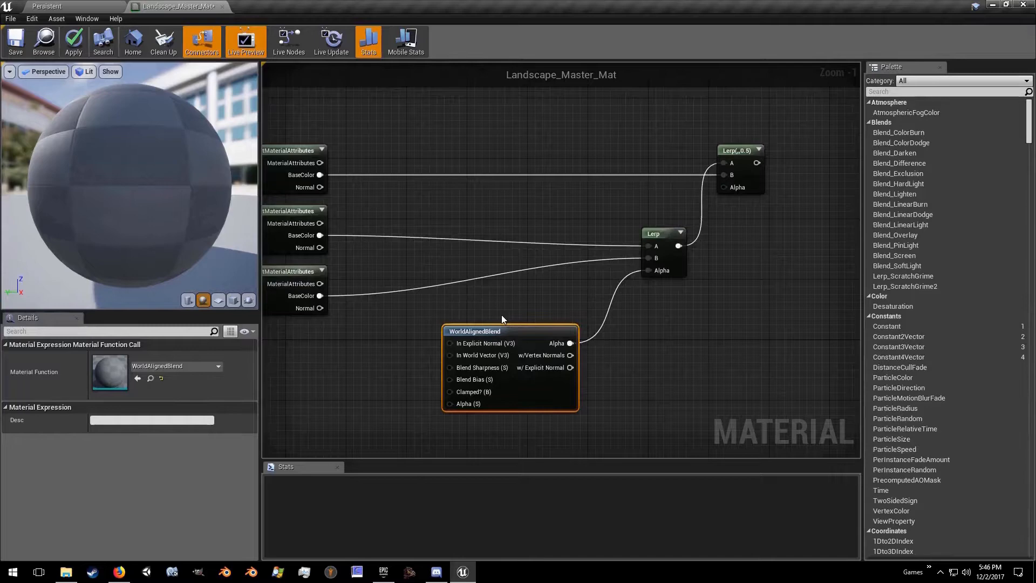
Step: Add a Constant node beside WorldAlignedBlend, convert it to a parameter, and place it just below the sand GetMaterialAttributes node
right_drag(501, 318, 704, 305)
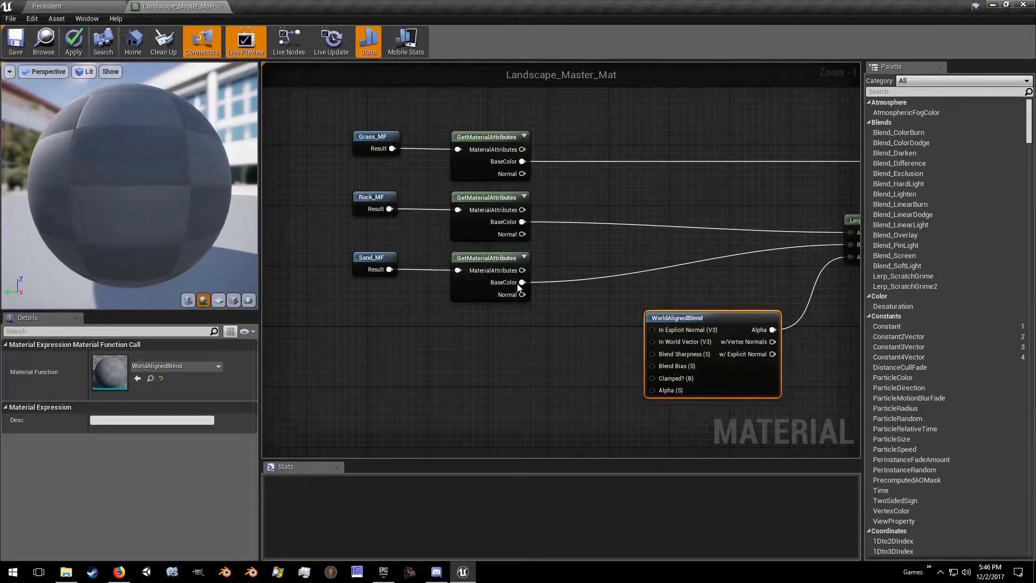
right_drag(671, 291, 549, 265)
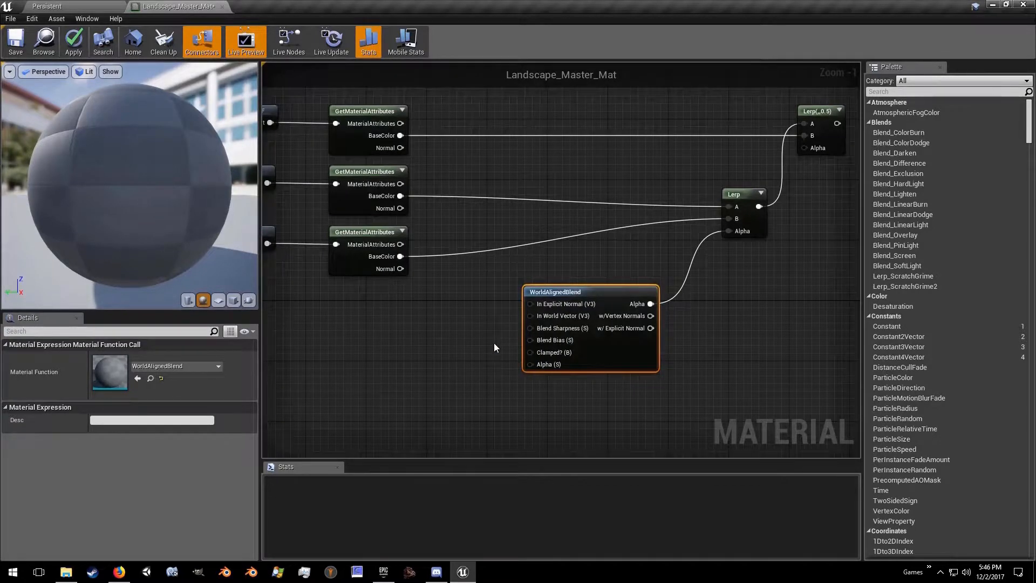
click(417, 330)
mouse_move(423, 333)
mouse_down()
mouse_move(422, 312)
mouse_move(410, 327)
mouse_up()
right_click(410, 327)
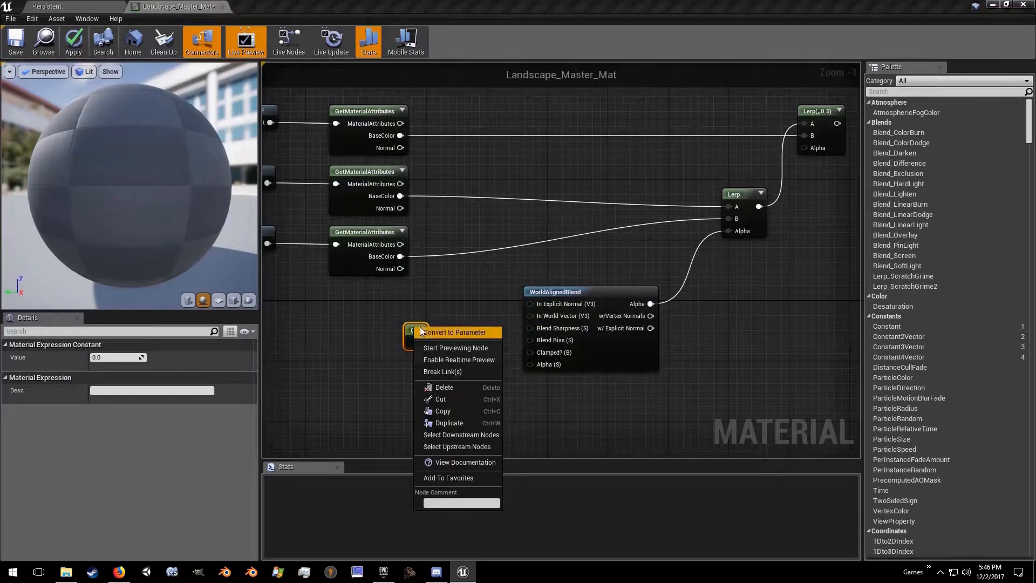
click(427, 331)
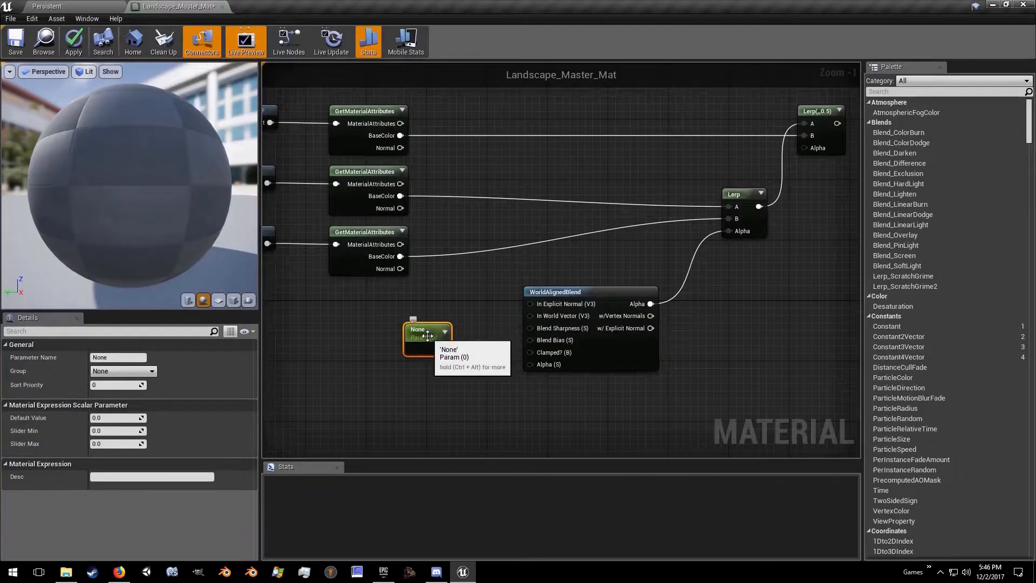
drag(426, 331, 426, 319)
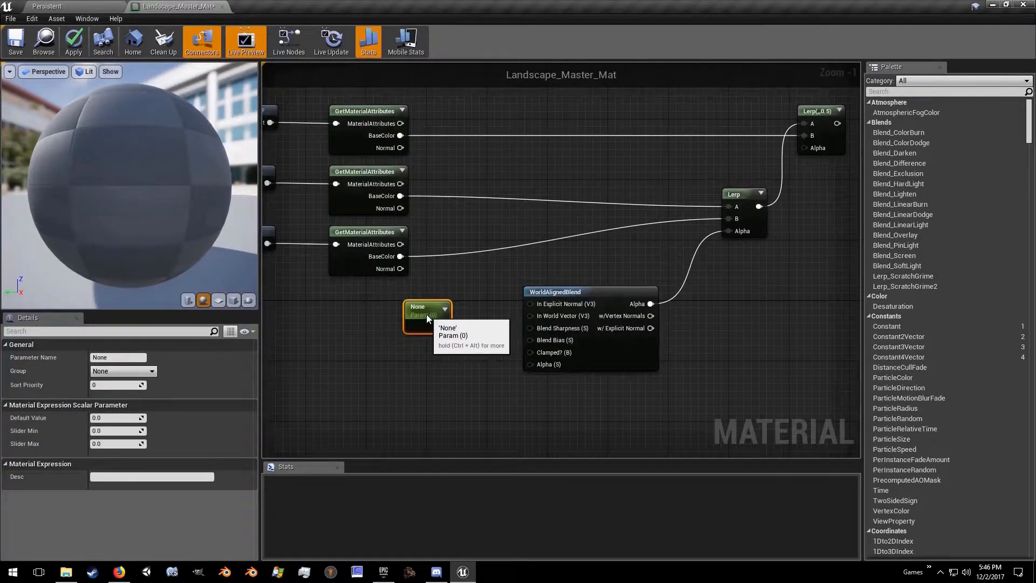
click(408, 369)
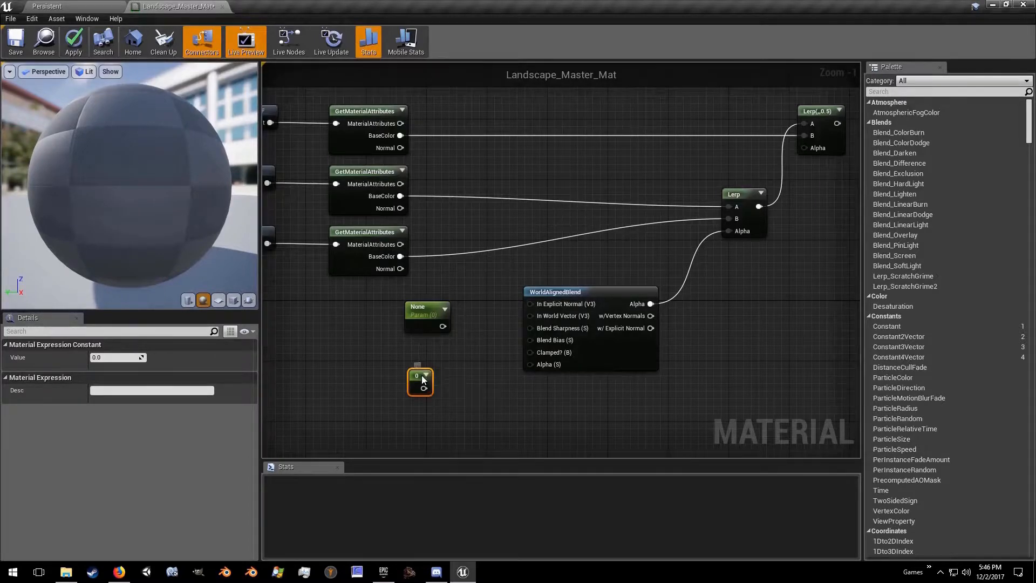
right_click(422, 375)
click(453, 384)
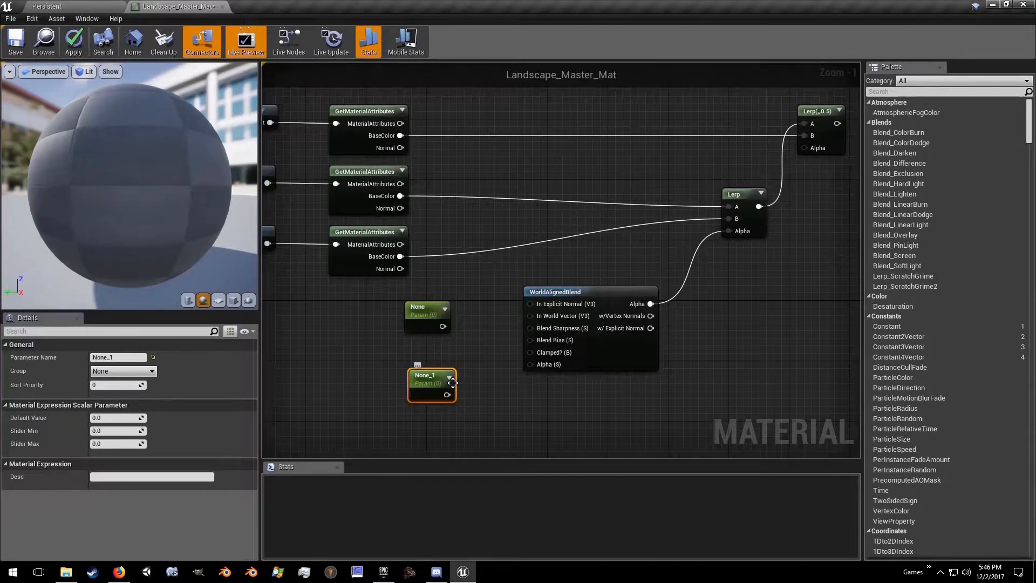
key(Delete)
Step: Add a ScalarParameter below the first parameter, then connect the upper one to WorldAlignedBlend's Blend Sharpness and the lower one to Blend Bias
right_click(422, 380)
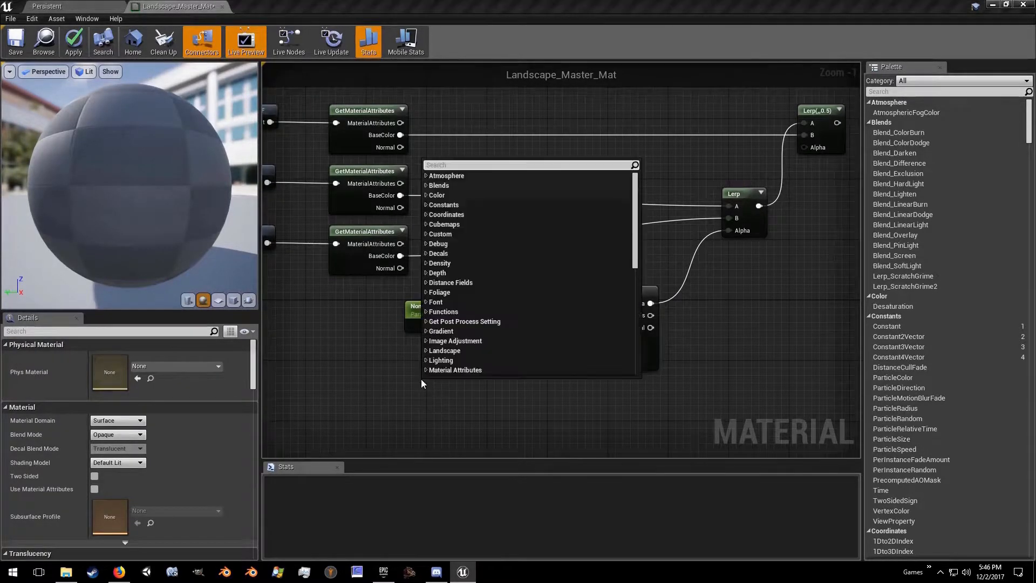
text(scal)
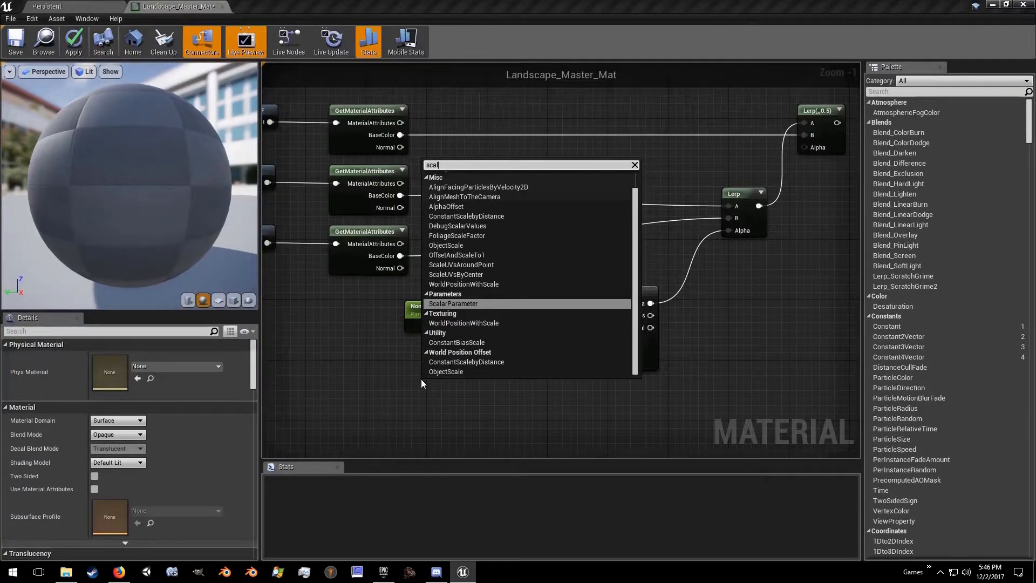
key(Return)
drag(443, 385, 425, 361)
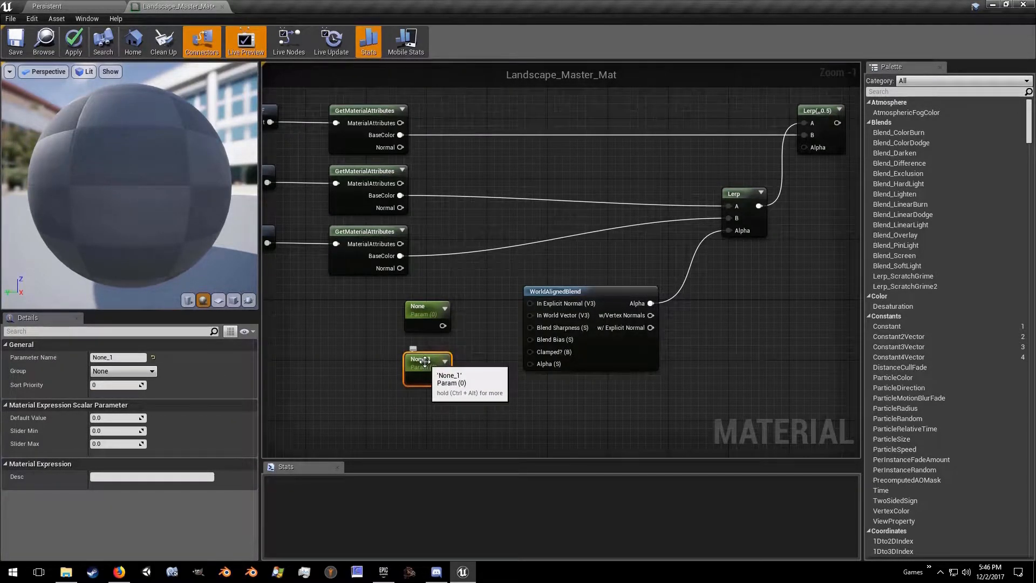
click(441, 325)
drag(444, 326, 530, 328)
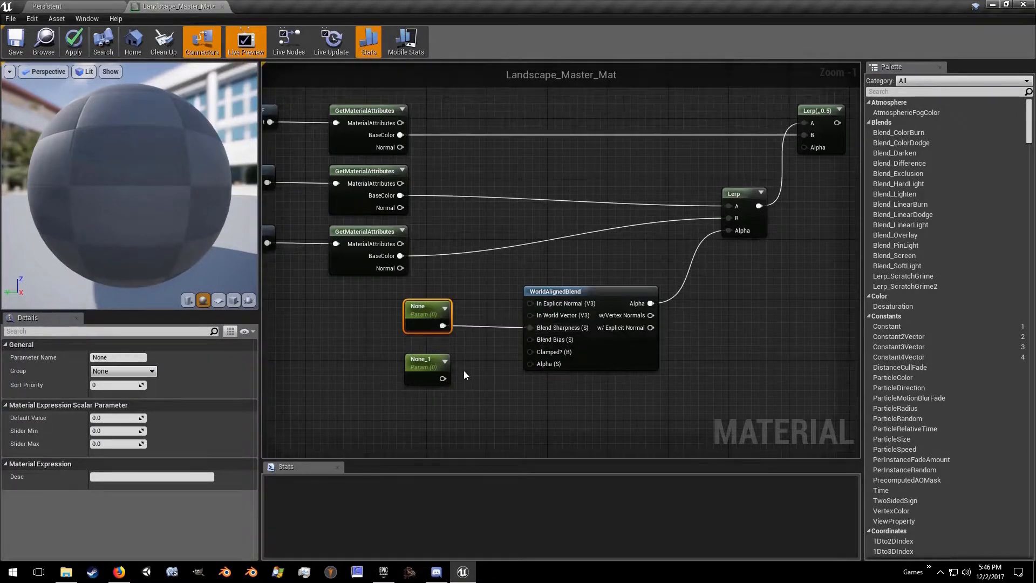
drag(442, 379, 530, 339)
Step: Rename the upper scalar parameter, which feeds Blend Sharpness, as RockSandSharp
click(100, 358)
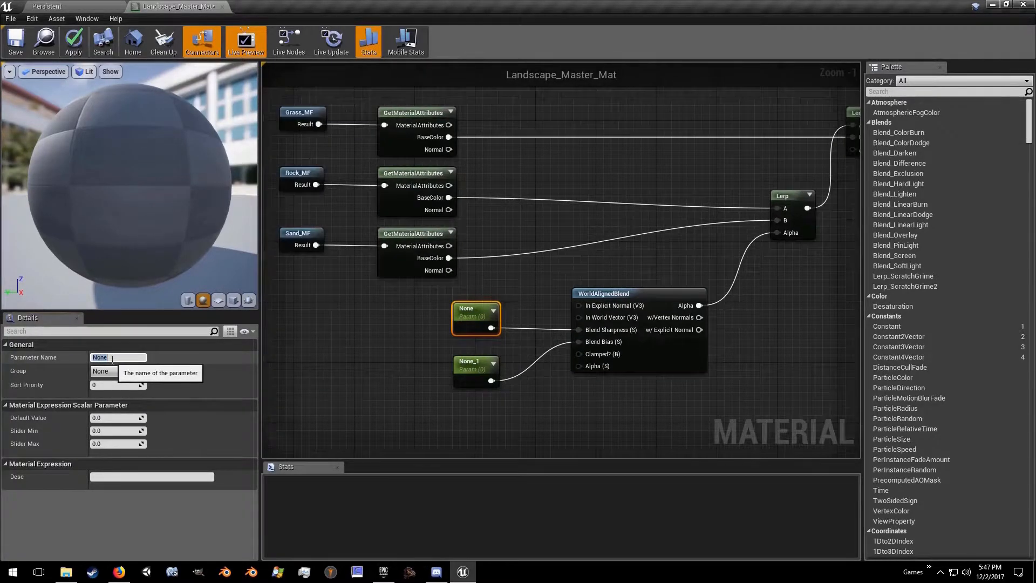
text(RockSandSharp)
key(Return)
Step: Rename the lower scalar parameter, which feeds Blend Bias, as RockSandBias
click(478, 367)
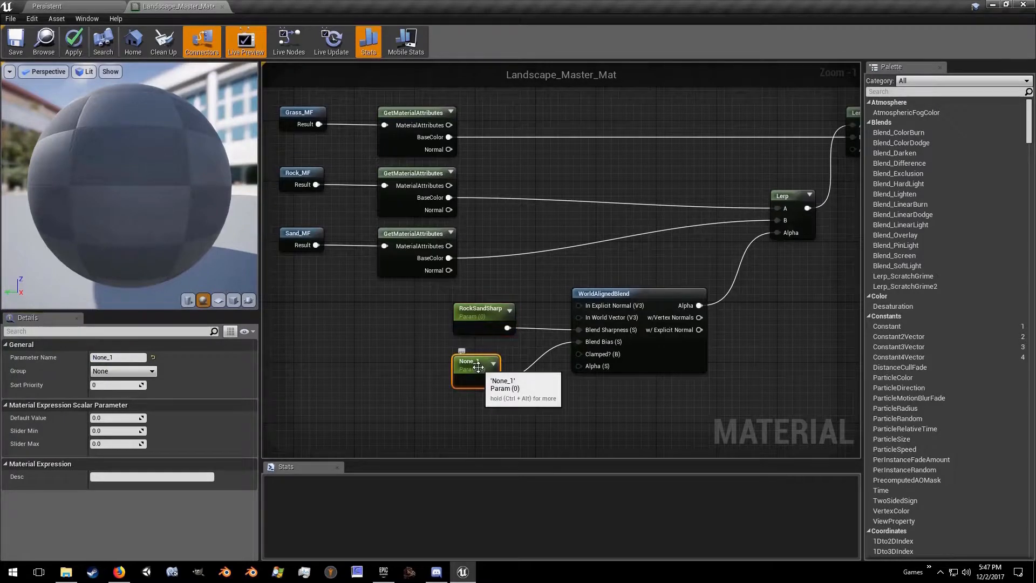
click(130, 357)
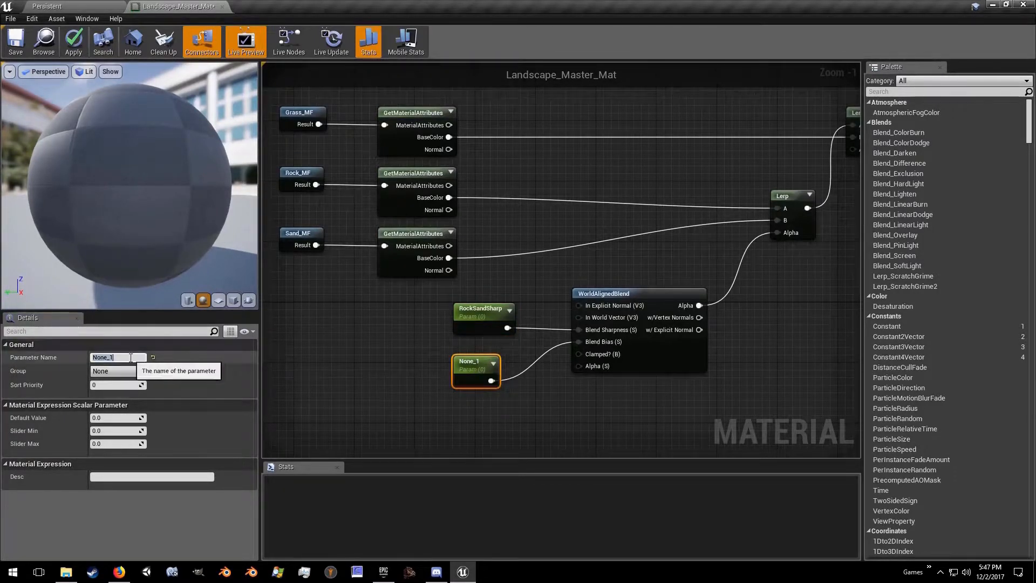
text(RockSandBias)
key(Return)
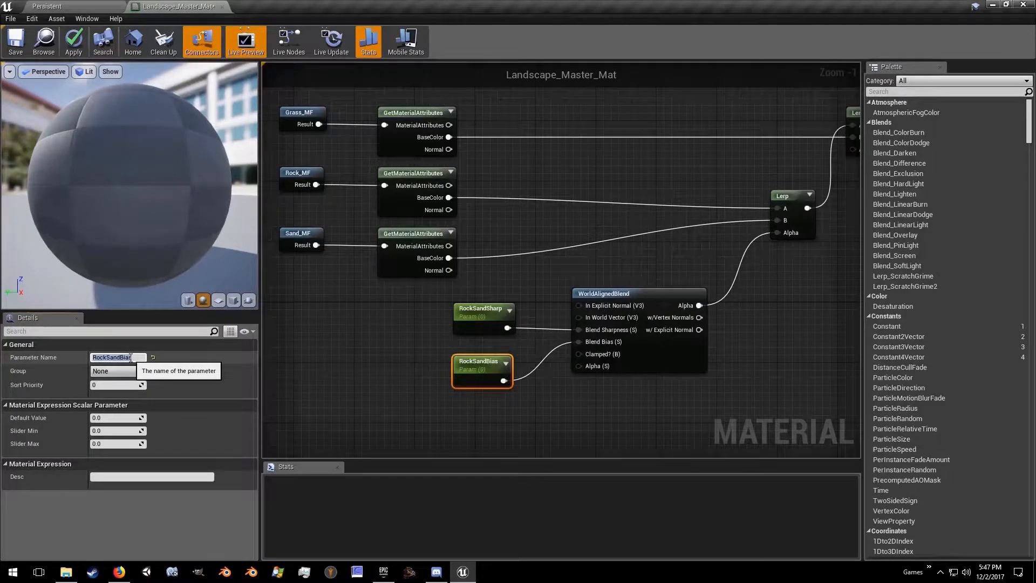
Step: Set the default values to 23.15 for RockSandSharp and -8.7 for RockSandBias
click(471, 316)
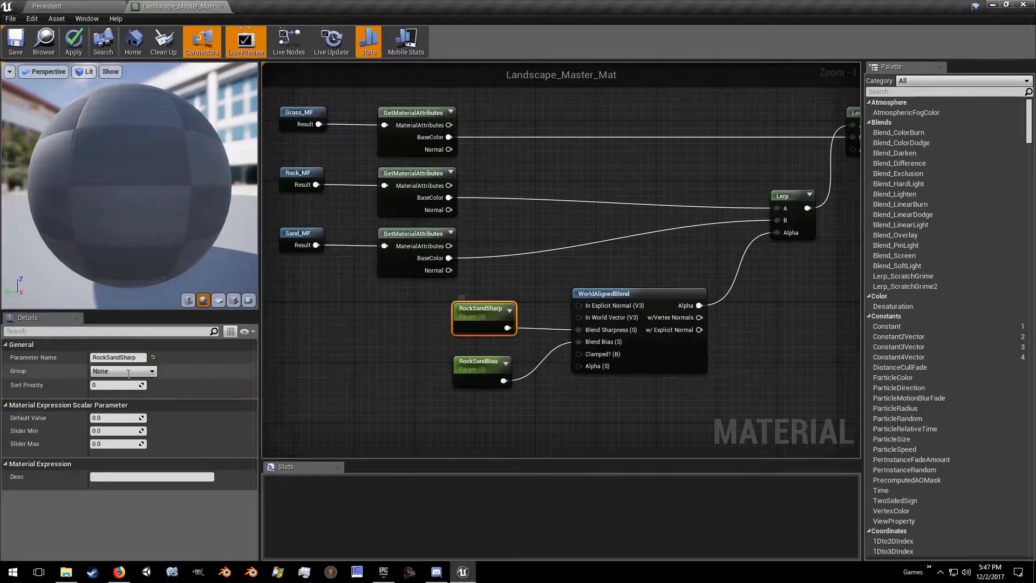
click(115, 418)
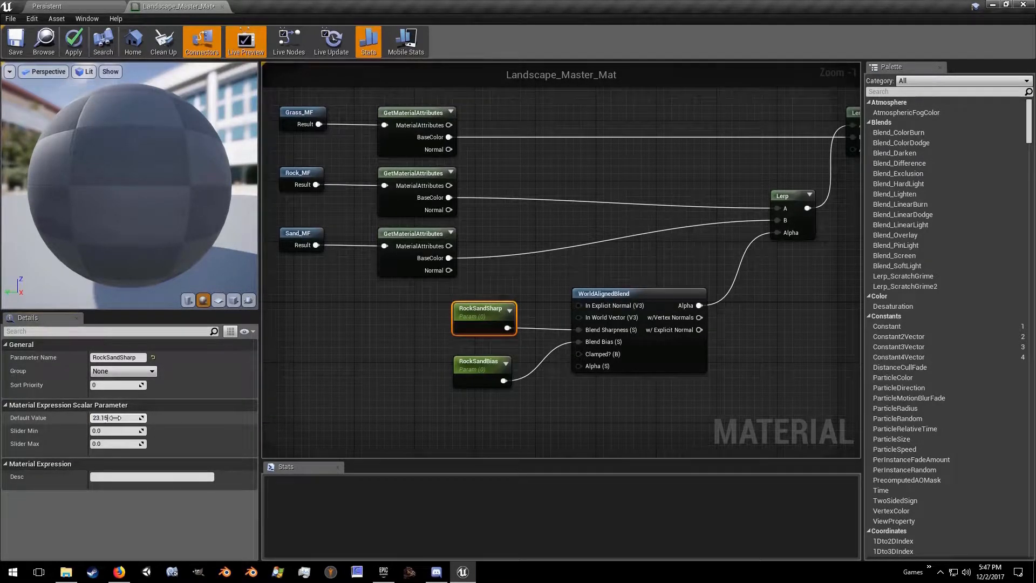
key(Return)
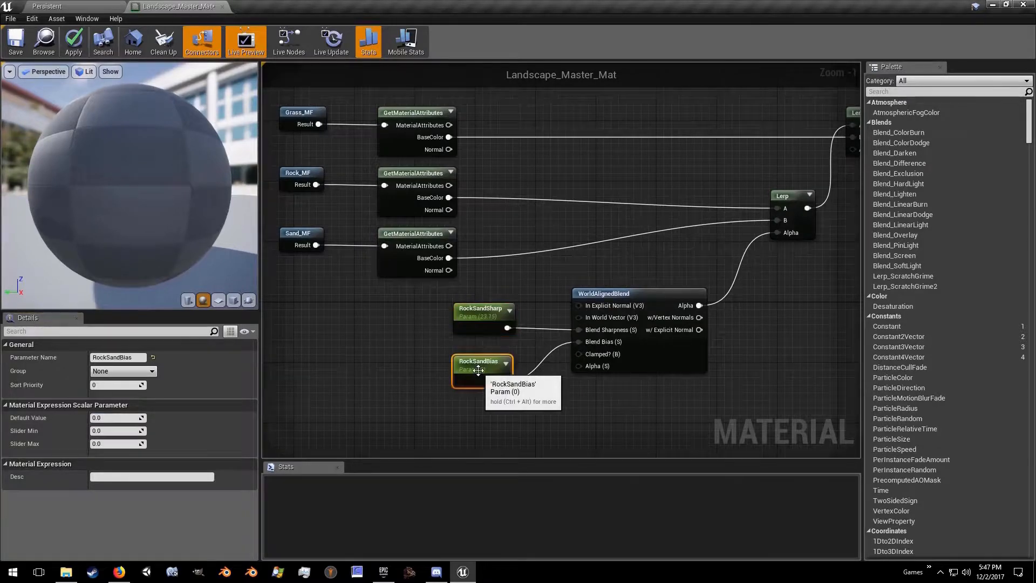
click(478, 370)
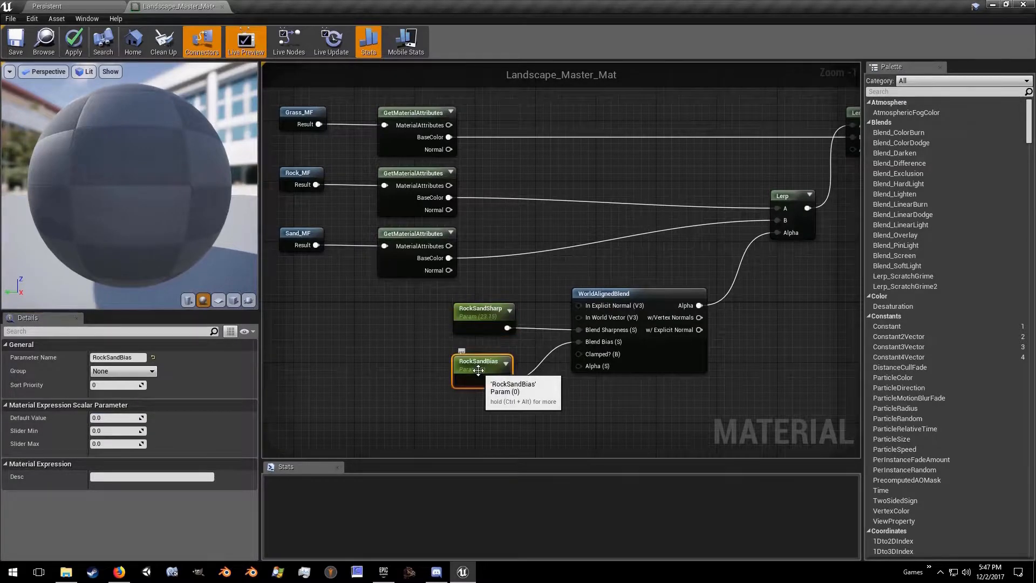
click(118, 417)
text(-8.7)
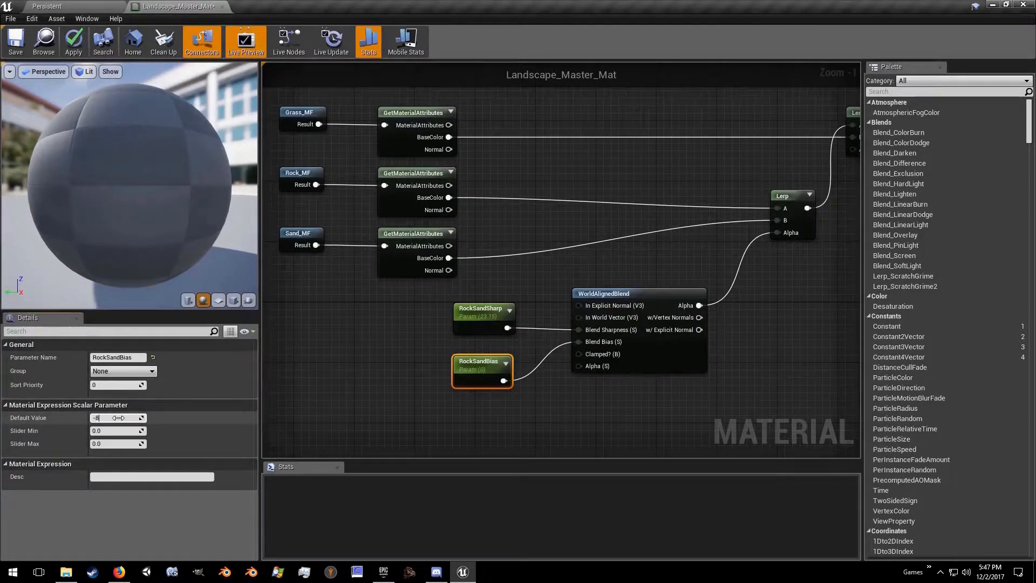
key(Return)
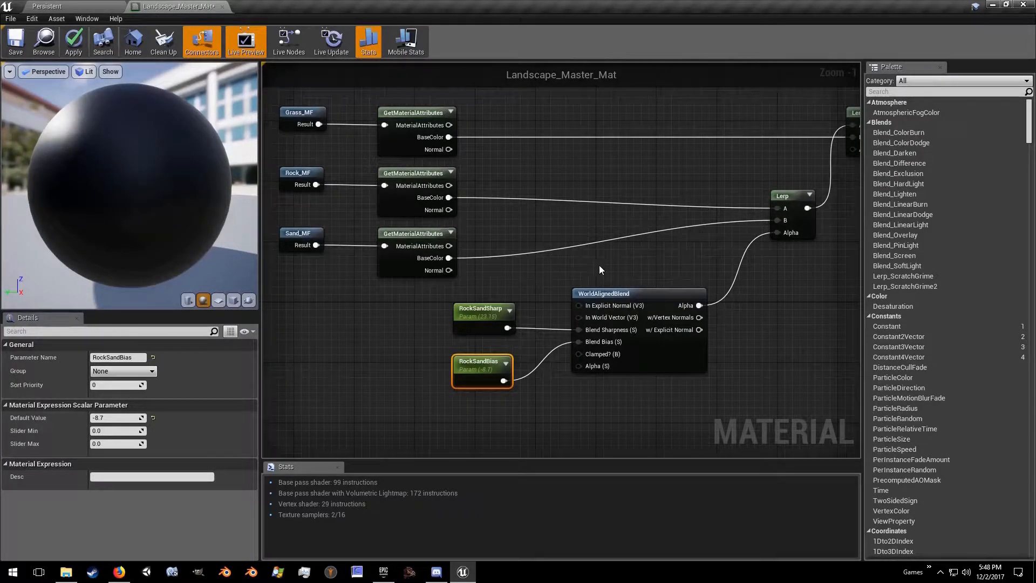
Step: Duplicate WorldAlignedBlend with its two parameters, place the copies above the grass BaseColor wire, and connect the copy's Alpha to the final Lerp's Alpha
right_drag(610, 269, 548, 257)
drag(419, 273, 555, 394)
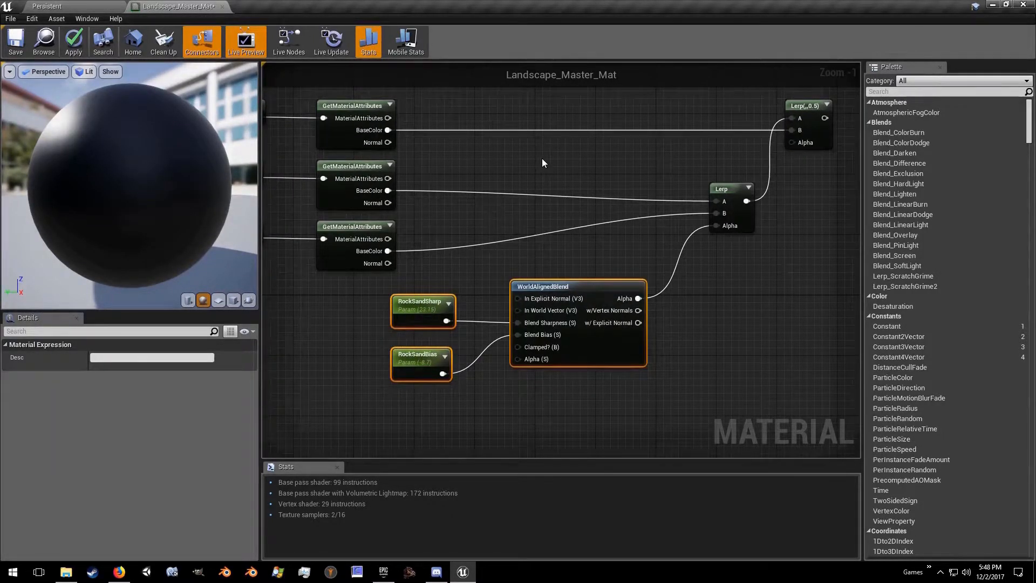
key(ctrl+c)
key(ctrl+v)
right_drag(589, 145, 450, 167)
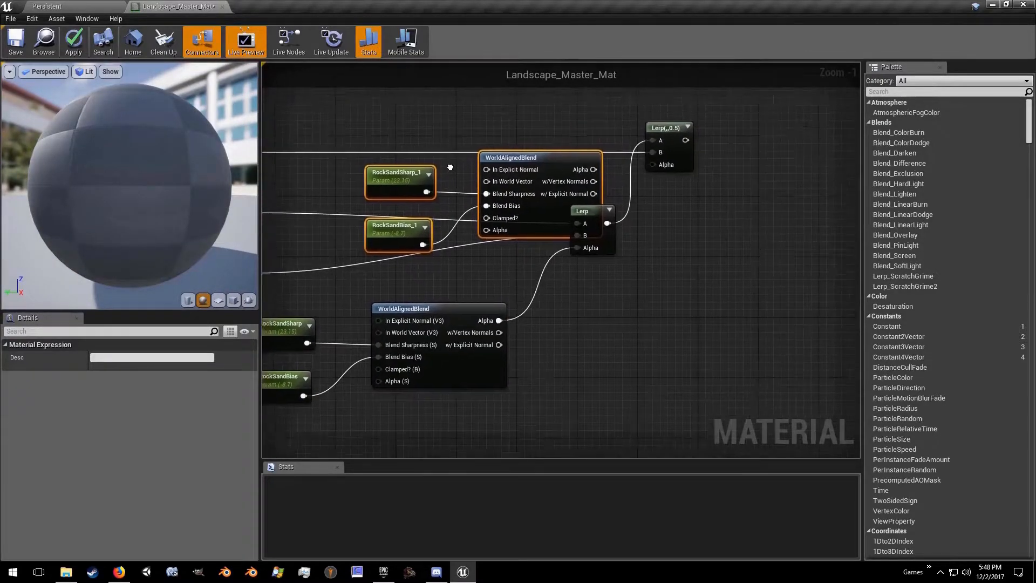
drag(507, 160, 461, 139)
drag(549, 148, 653, 257)
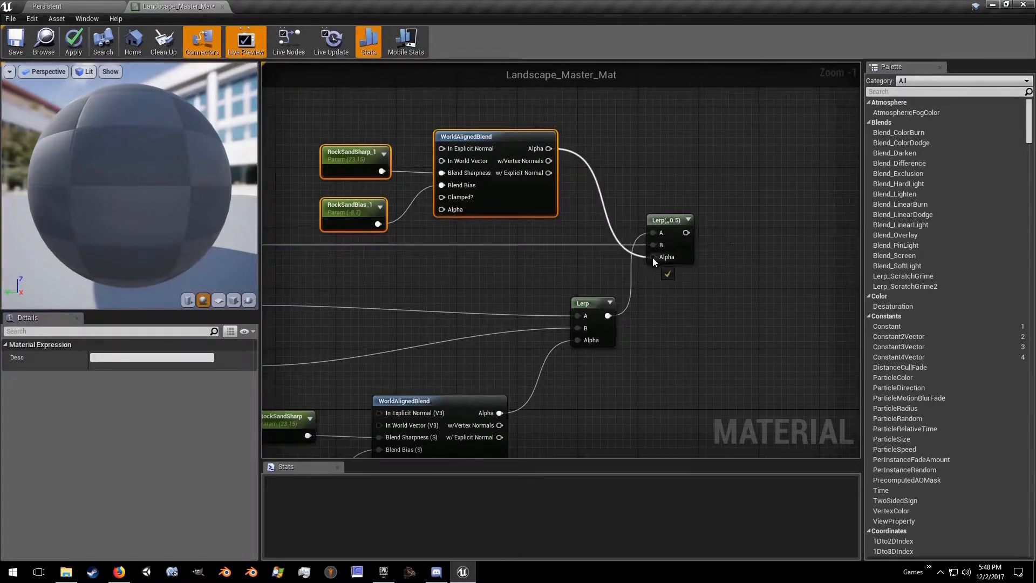
Step: Rename the copied sharpness parameter as GrassSharp
click(326, 155)
click(123, 357)
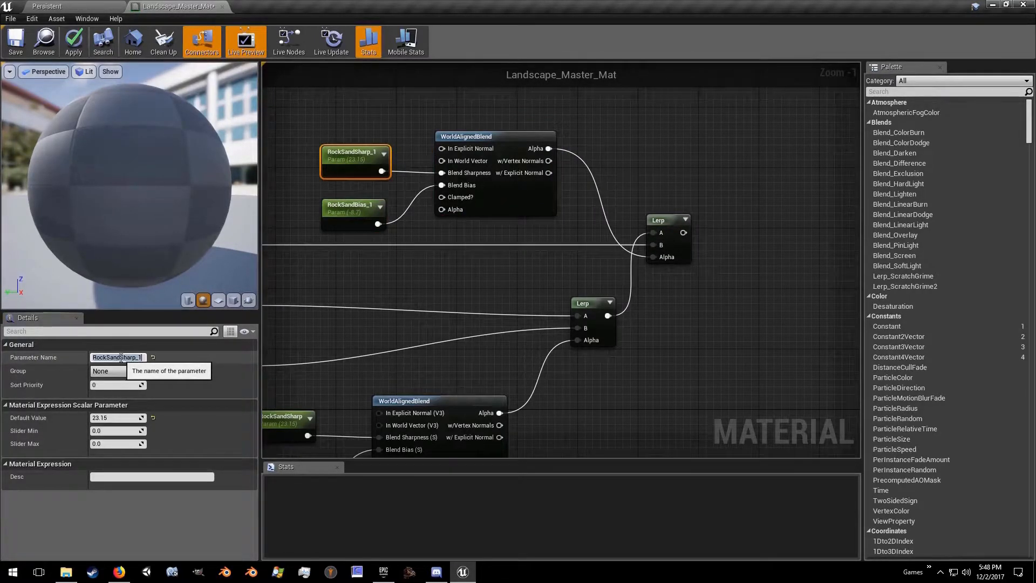
text(GrassSharp)
key(Return)
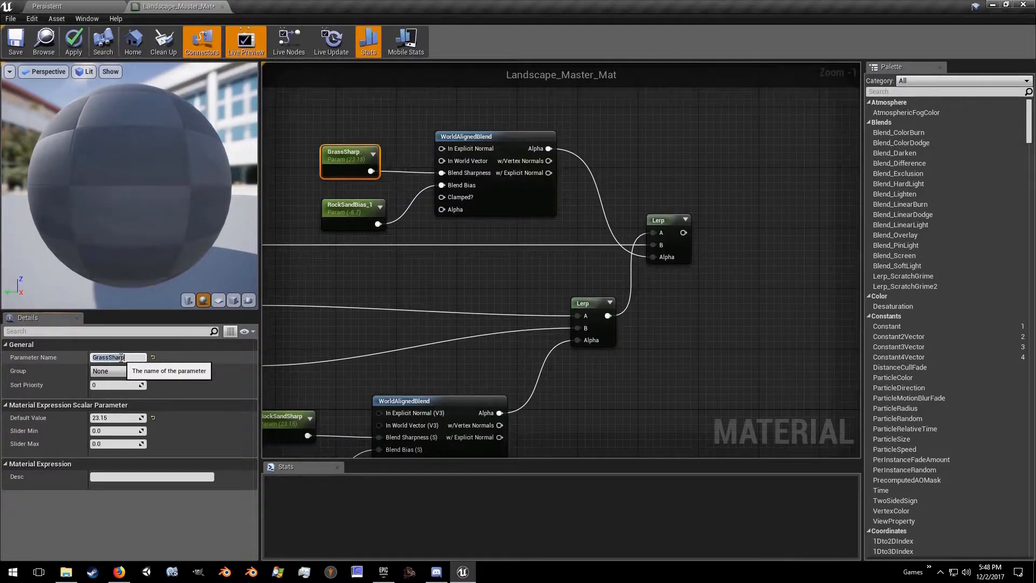
Step: Rename the copied bias parameter as GrassBias
click(345, 211)
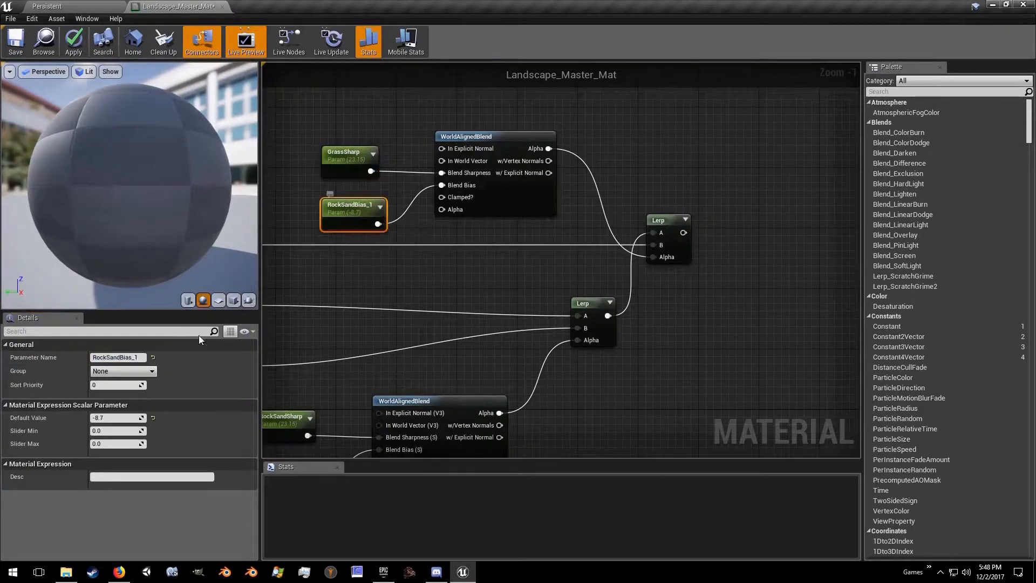
click(127, 358)
text(GrassBias)
key(Return)
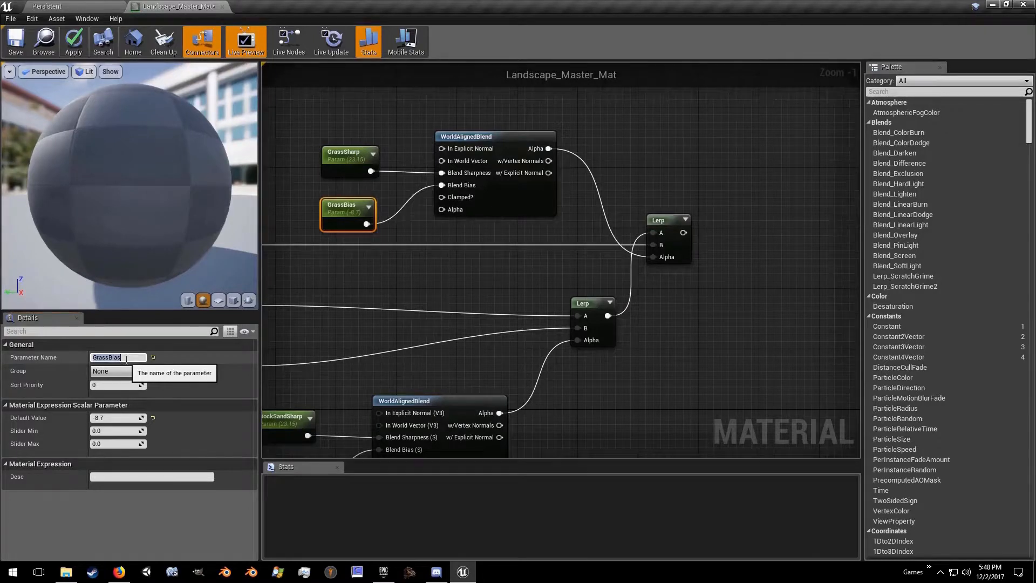
Step: Set the default values to 21.5 for GrassSharp and -9.3 for GrassBias
click(345, 153)
click(118, 418)
text(12.5)
key(Return)
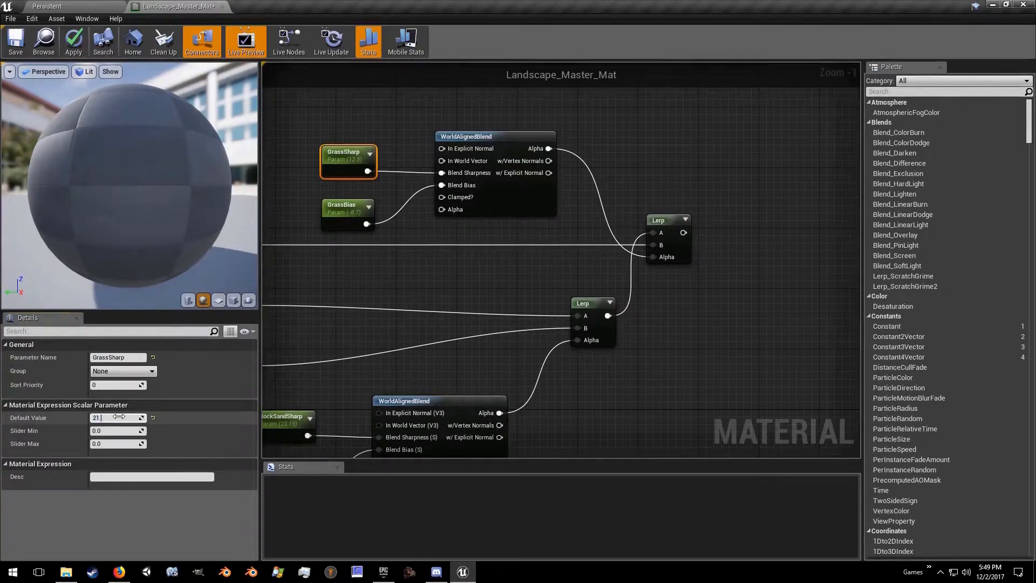
click(341, 212)
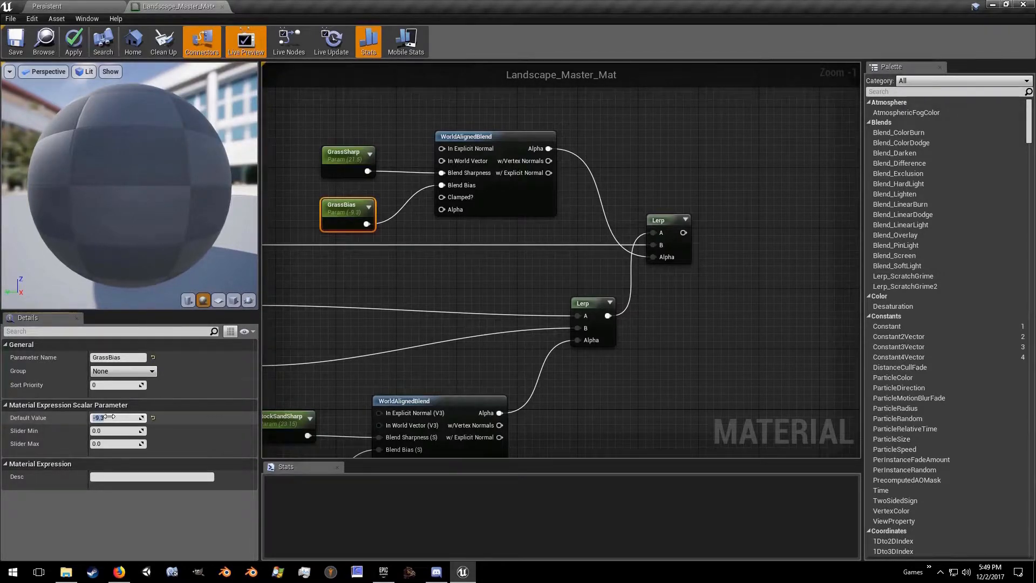
Step: Connect the final Lerp's output to the material's Base Color and move the result node closer, level with that Lerp
right_drag(371, 280, 187, 230)
scroll(316, 207, down, 3)
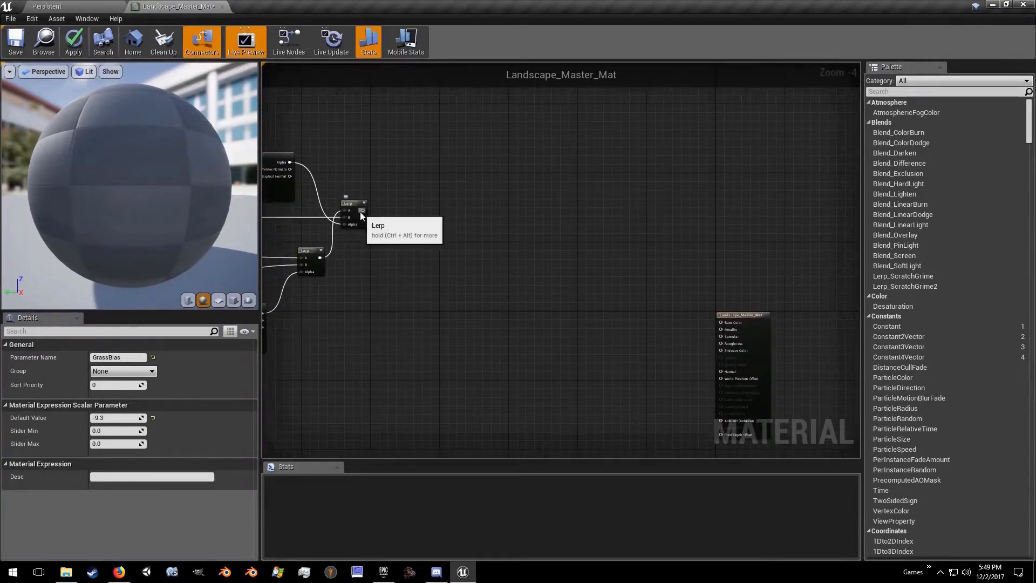
drag(361, 211, 549, 205)
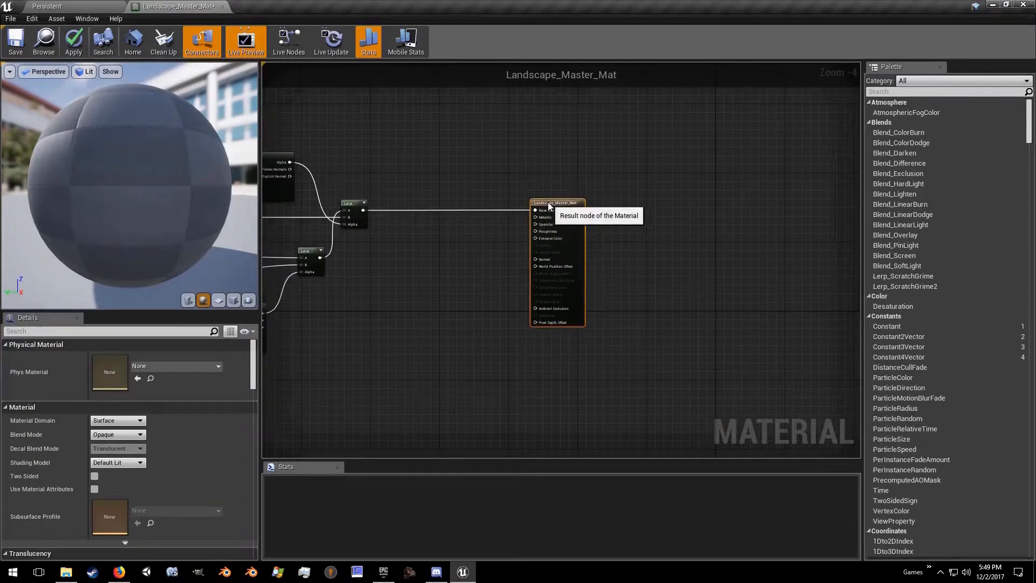
right_drag(362, 259, 623, 264)
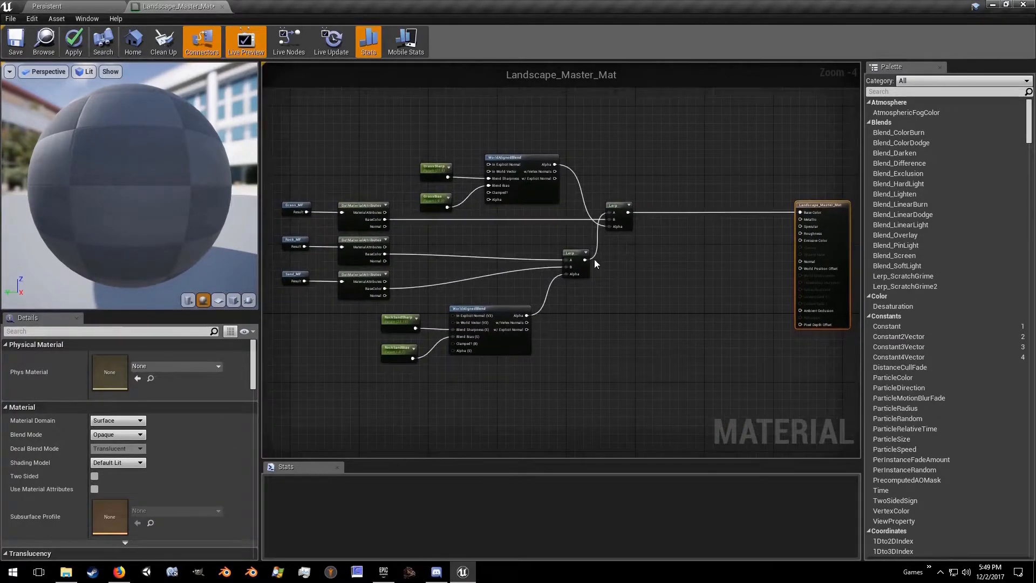
Step: Save the material and inspect the slope blending of the layers on the preview sphere
click(15, 47)
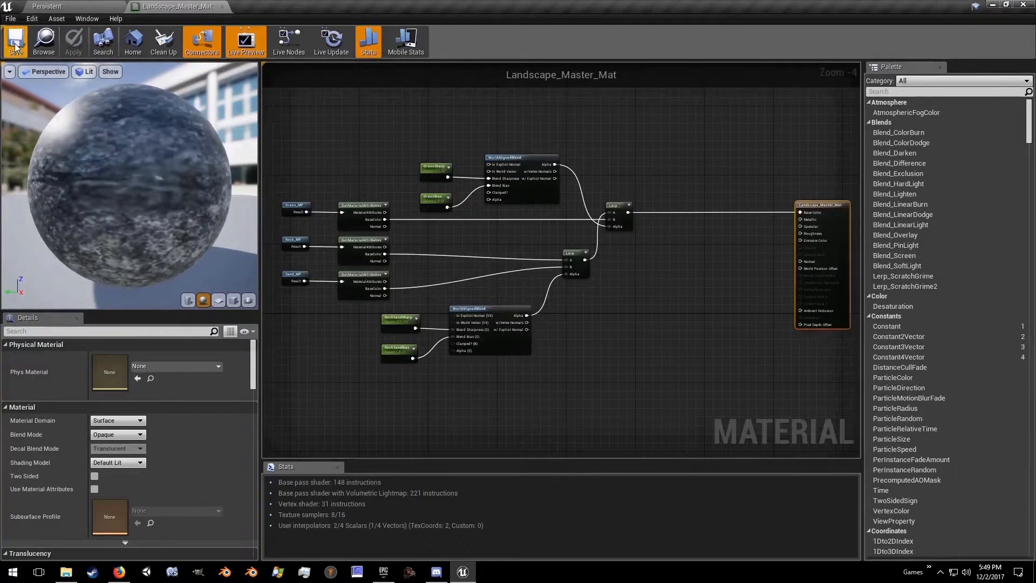
drag(126, 156, 156, 135)
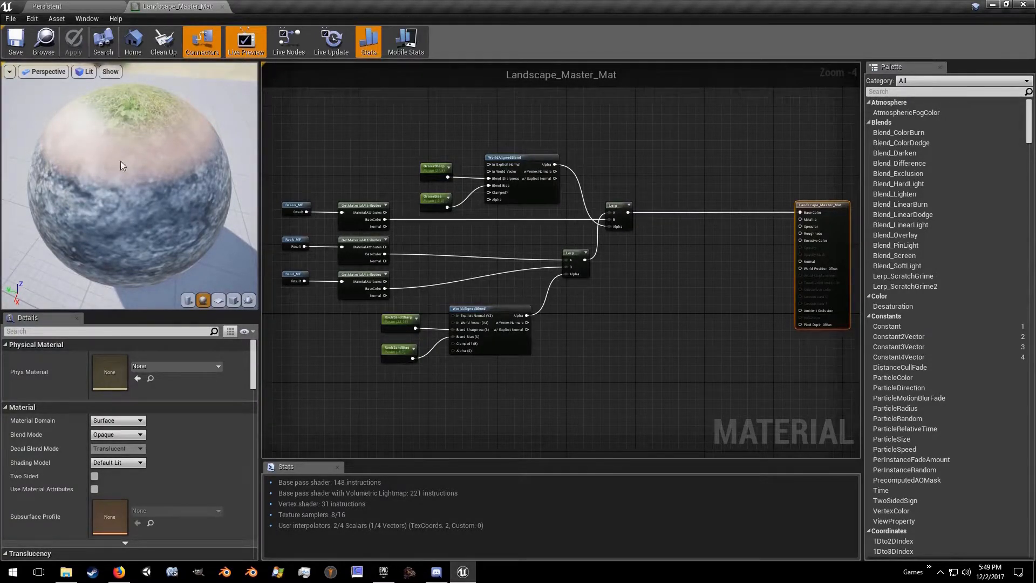
drag(114, 164, 110, 204)
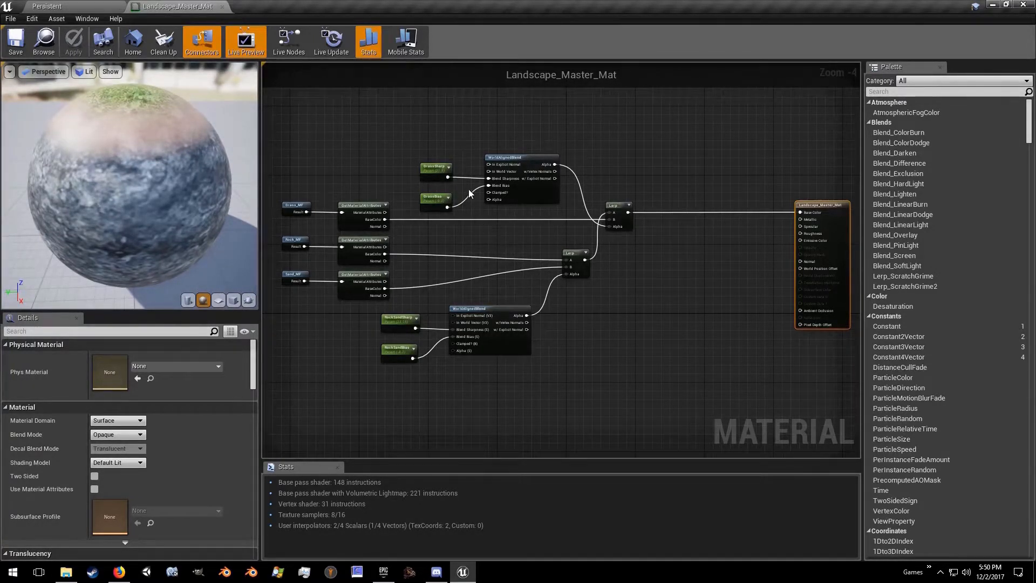
Step: Duplicate both WorldAlignedBlend nodes and both Lerps together, placing the copies below the existing rock-sand blend
drag(464, 131, 629, 371)
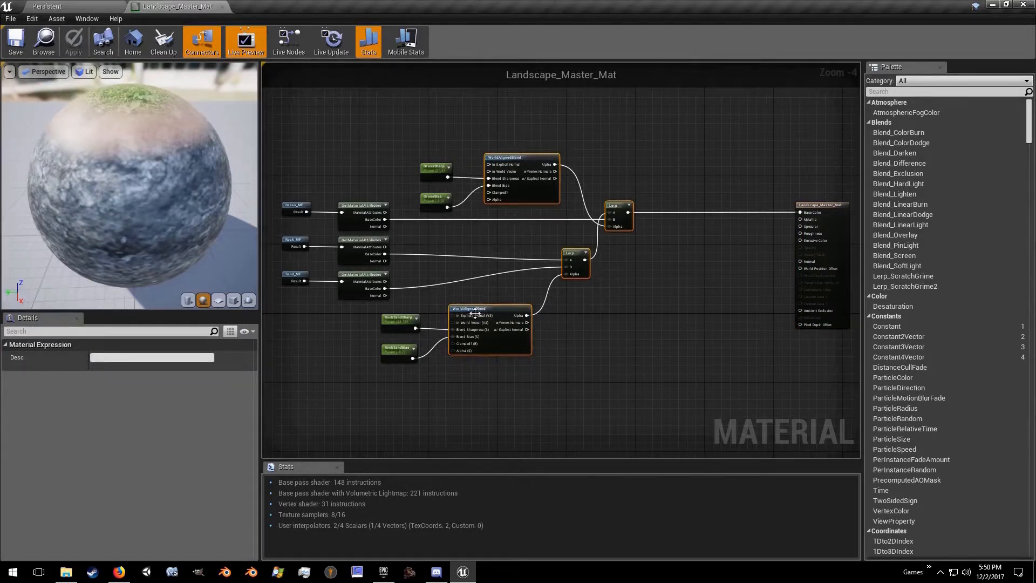
right_drag(578, 350, 592, 215)
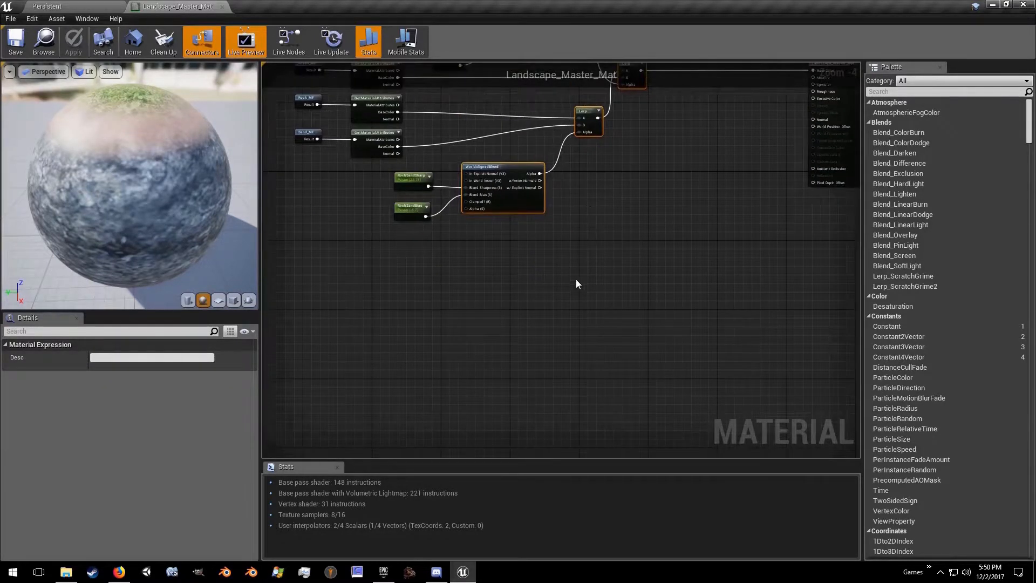
key(ctrl+v)
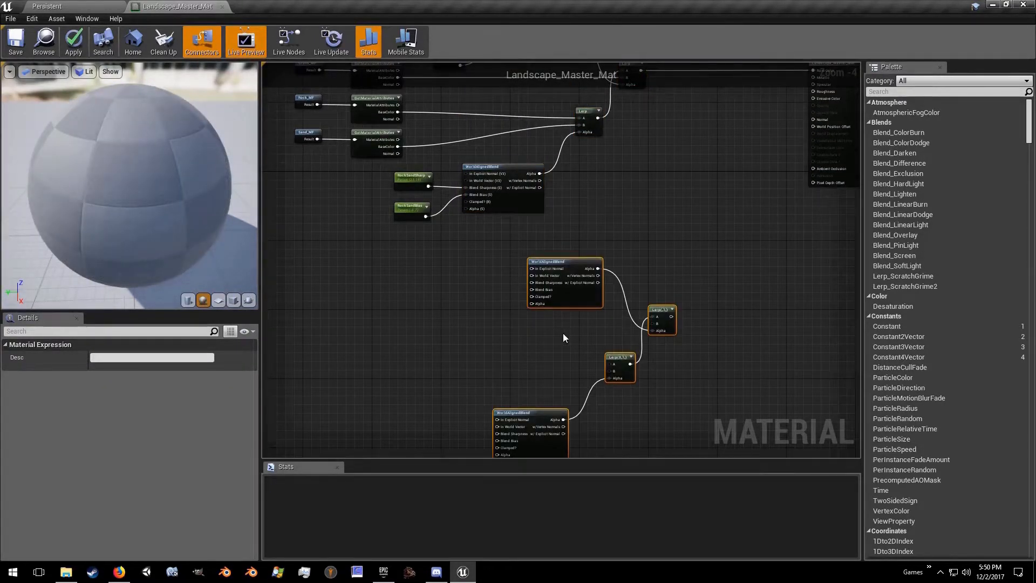
Step: Connect GrassSharp to Blend Sharpness and GrassBias to Blend Bias on the upper copied WorldAlignedBlend
right_drag(503, 335, 504, 429)
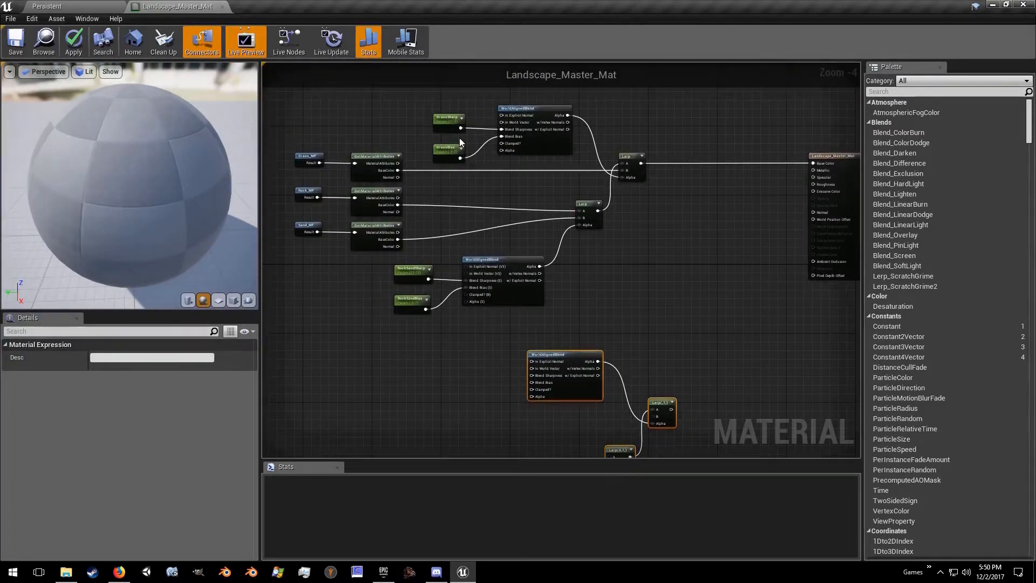
drag(460, 128, 532, 375)
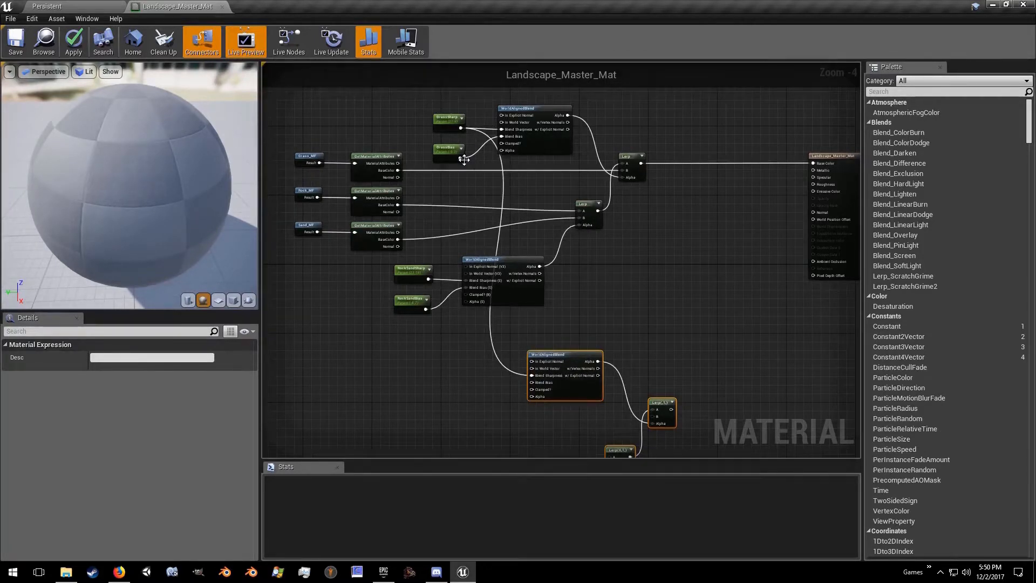
drag(460, 158, 533, 383)
Step: Connect RockSandSharp to Blend Sharpness and RockSandBias to Blend Bias on the lower copied WorldAlignedBlend
right_drag(532, 383, 489, 186)
right_drag(382, 85, 387, 121)
drag(388, 116, 455, 361)
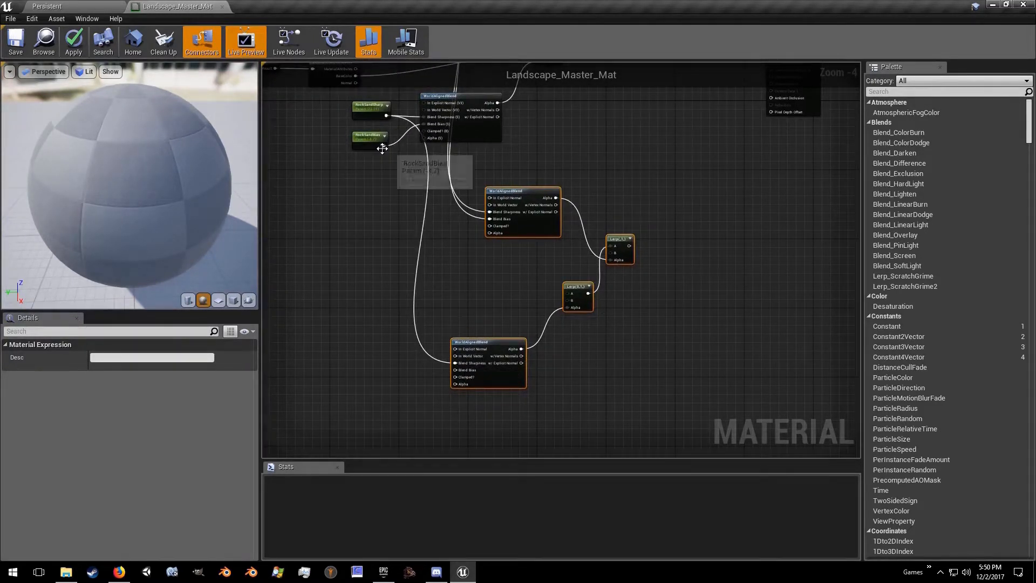
drag(383, 147, 458, 370)
Step: Reroute the Alpha inputs of both copied Lerps from the Alpha outputs to the w/ Explicit Normal outputs of their WorldAlignedBlend nodes
scroll(458, 370, up, 4)
right_drag(458, 324, 606, 497)
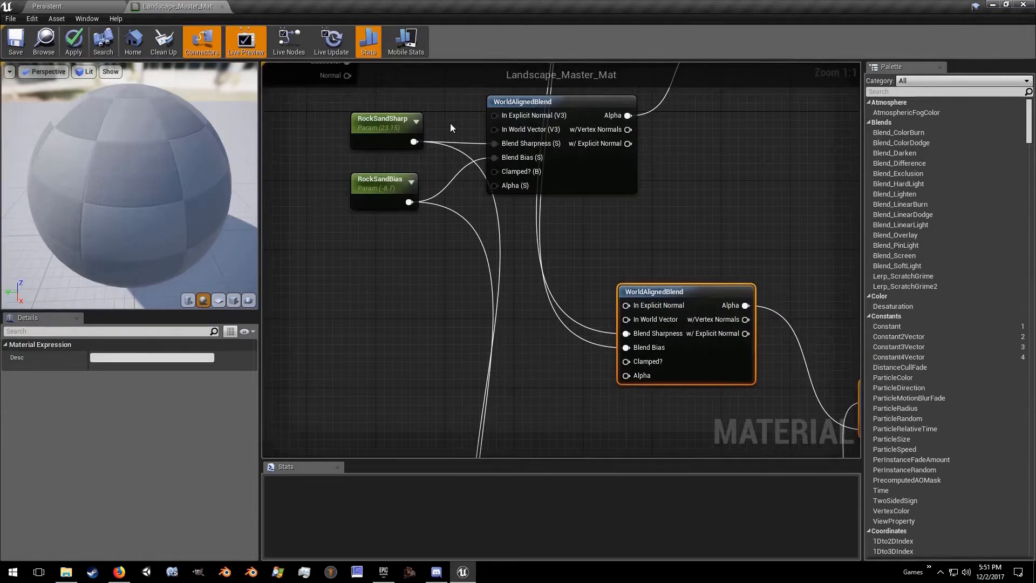
right_drag(555, 345, 337, 173)
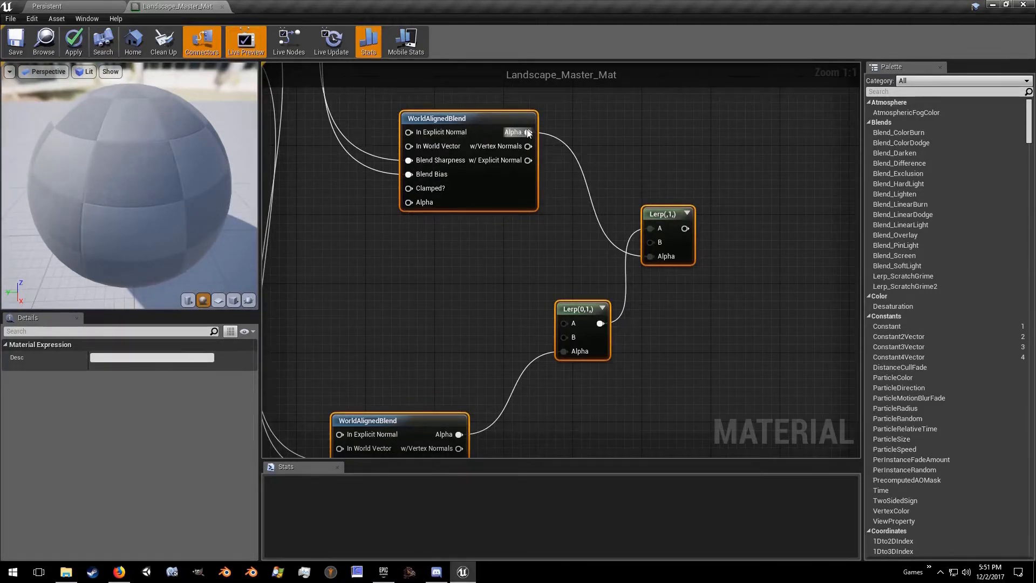
ctrl+drag(528, 133, 526, 161)
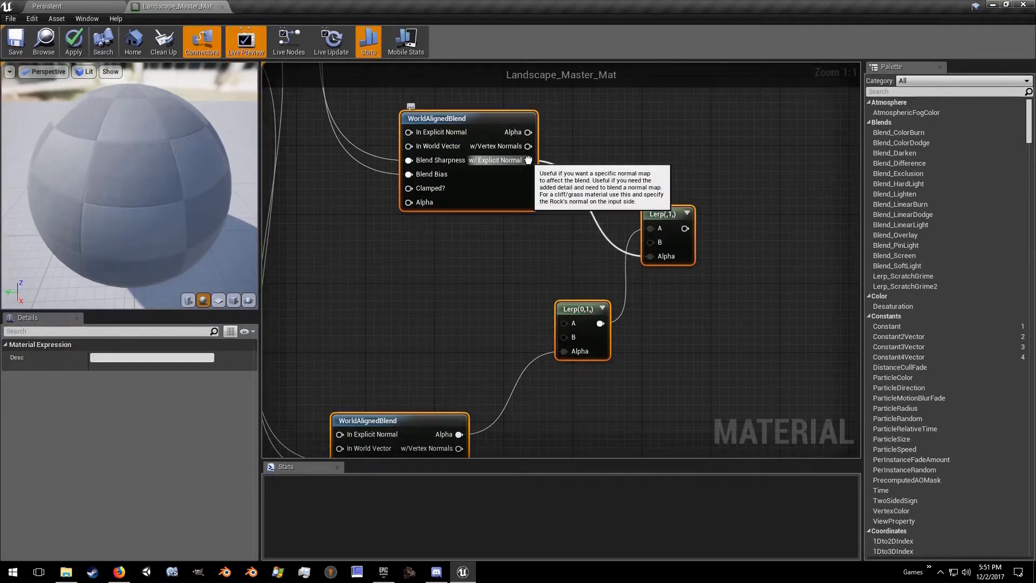
mouse_move(528, 161)
ctrl+mouse_down()
mouse_move(594, 154)
mouse_move(529, 132)
mouse_move(543, 140)
mouse_move(528, 161)
ctrl+mouse_up()
right_drag(508, 287, 478, 109)
mouse_move(431, 282)
ctrl+mouse_down()
mouse_move(446, 274)
mouse_move(435, 282)
ctrl+mouse_up()
right_drag(400, 130, 439, 327)
scroll(439, 327, down, 5)
right_drag(429, 225, 481, 292)
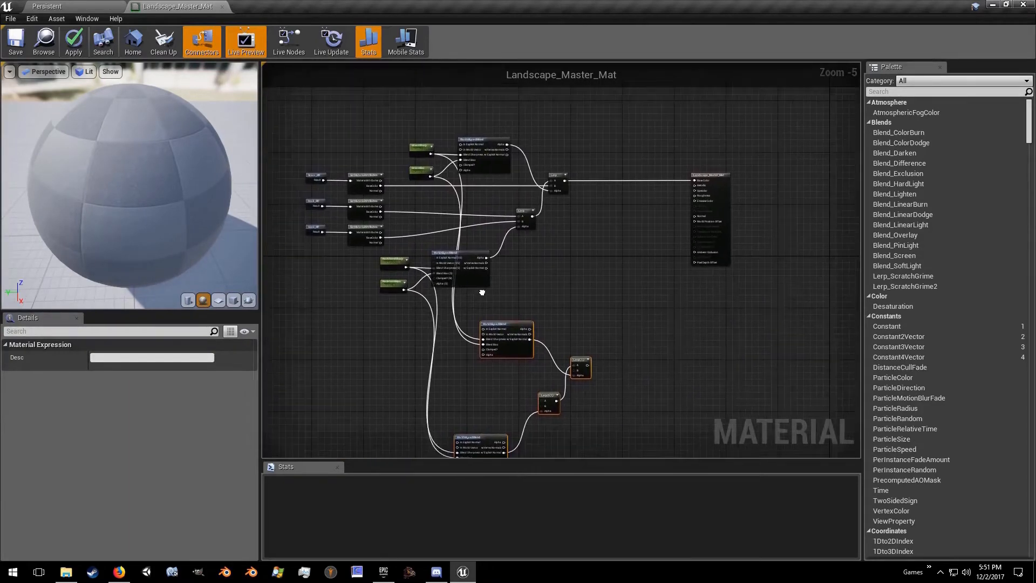
Step: Wire the grass, rock and sand Normal outputs into the copied Lerps, and connect the upper copied Lerp to the material's Normal input
scroll(482, 292, up, 3)
drag(309, 124, 703, 266)
right_drag(475, 176, 615, 357)
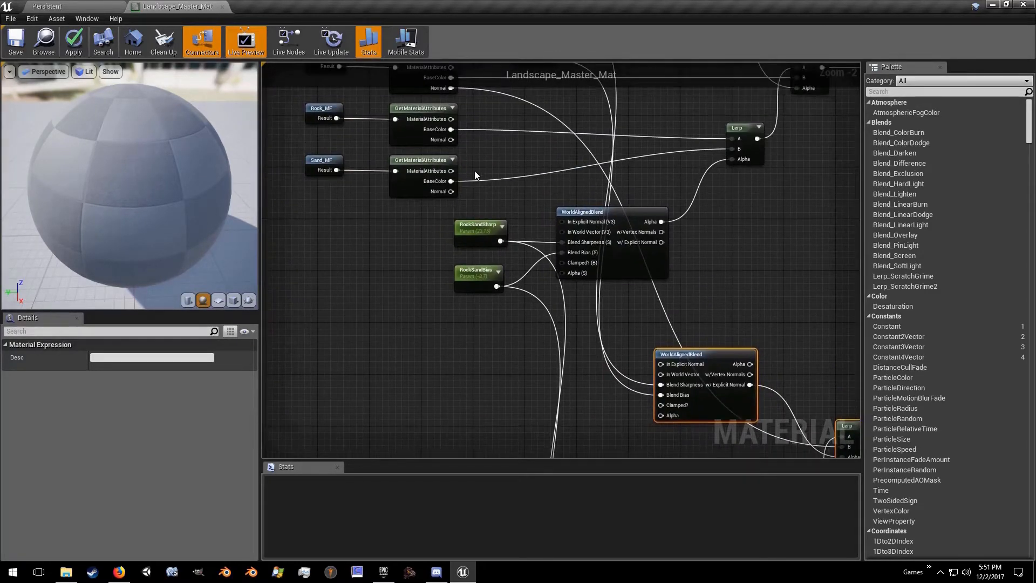
drag(450, 139, 452, 318)
right_drag(779, 328, 319, 144)
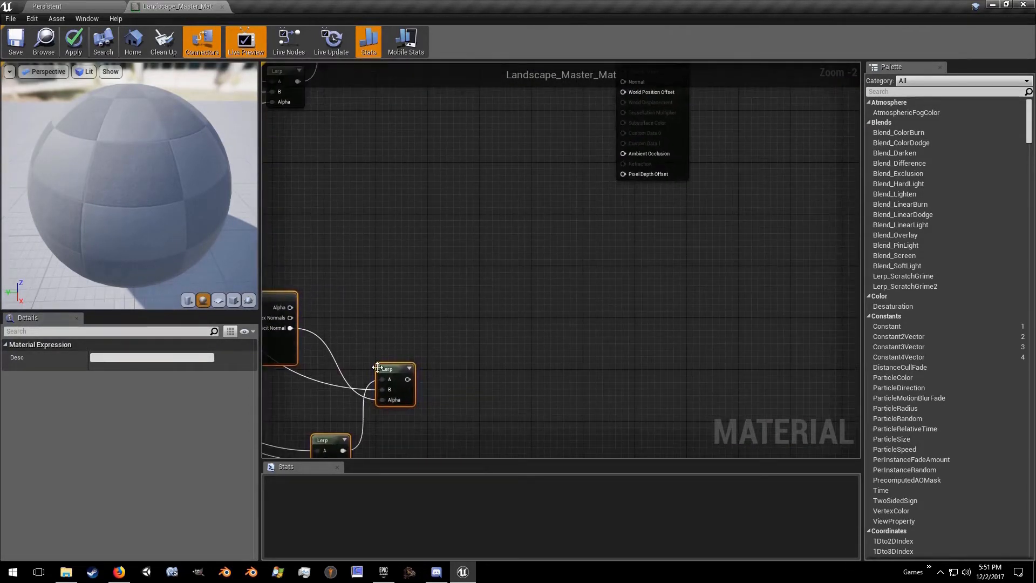
drag(409, 382, 624, 311)
Step: Add a scalar parameter named Roughness feeding the material's Roughness input, and save the material
scroll(582, 277, up, 2)
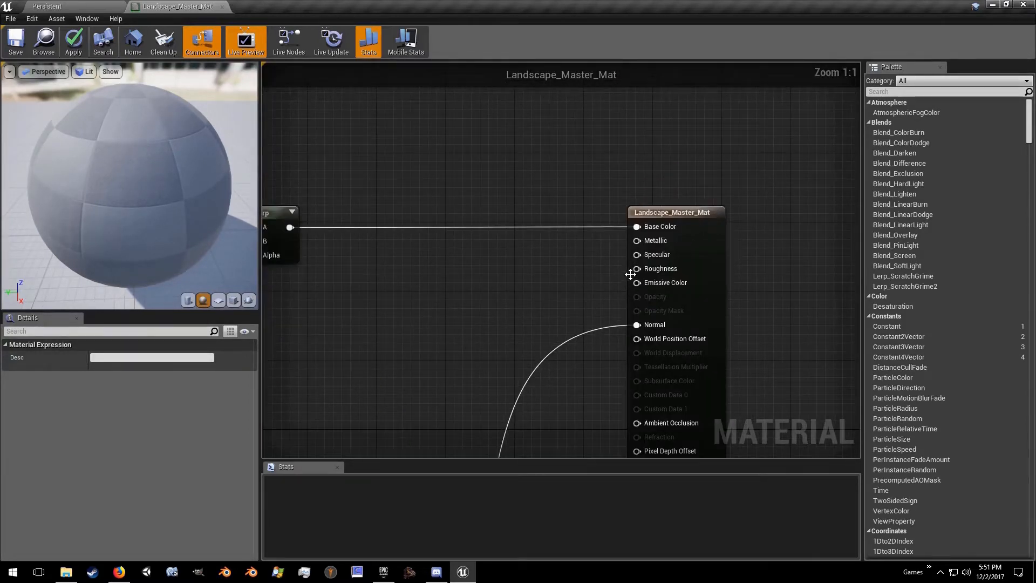
drag(636, 269, 509, 294)
text(scal)
key(Return)
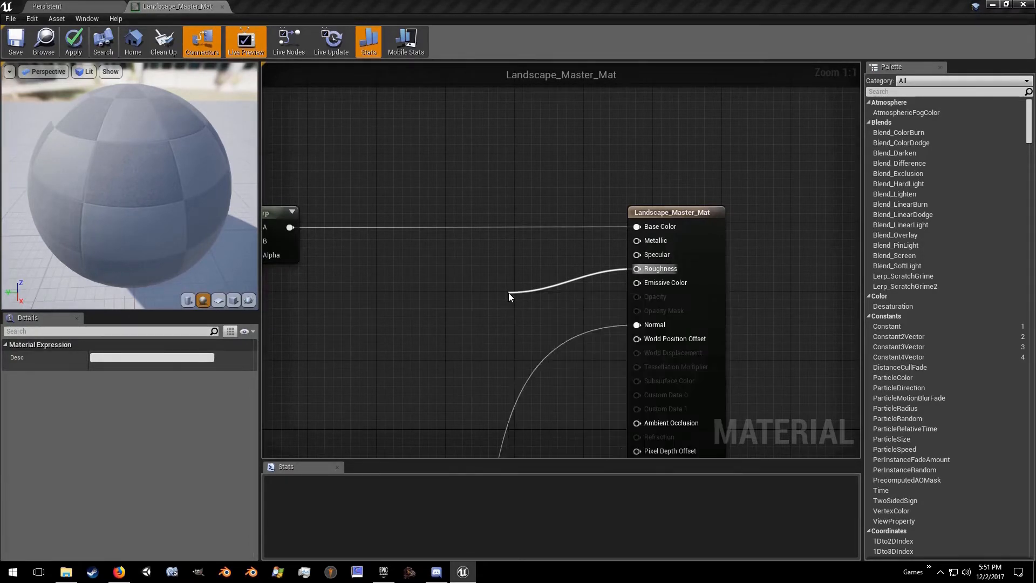
click(109, 355)
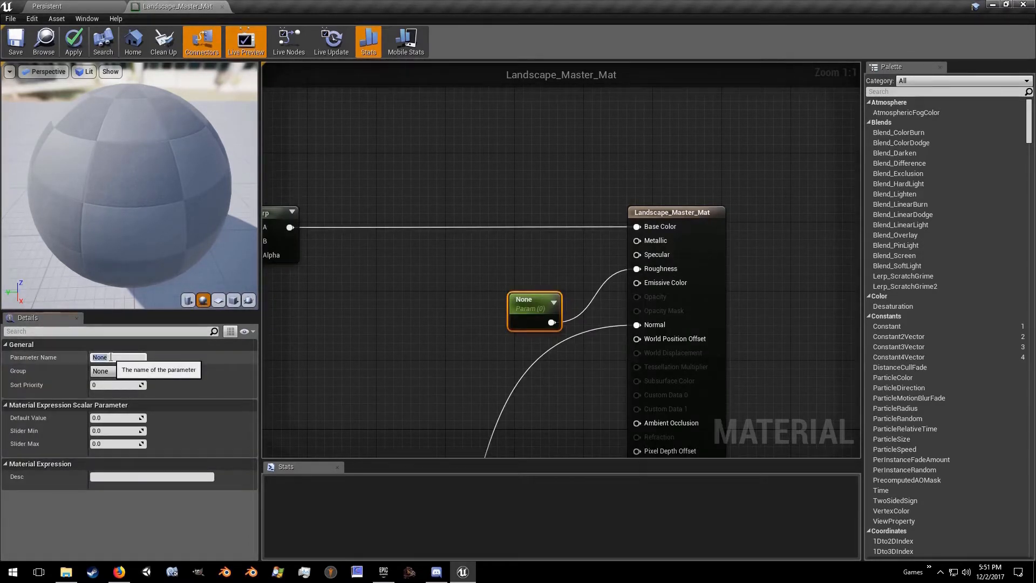
text(Rou)
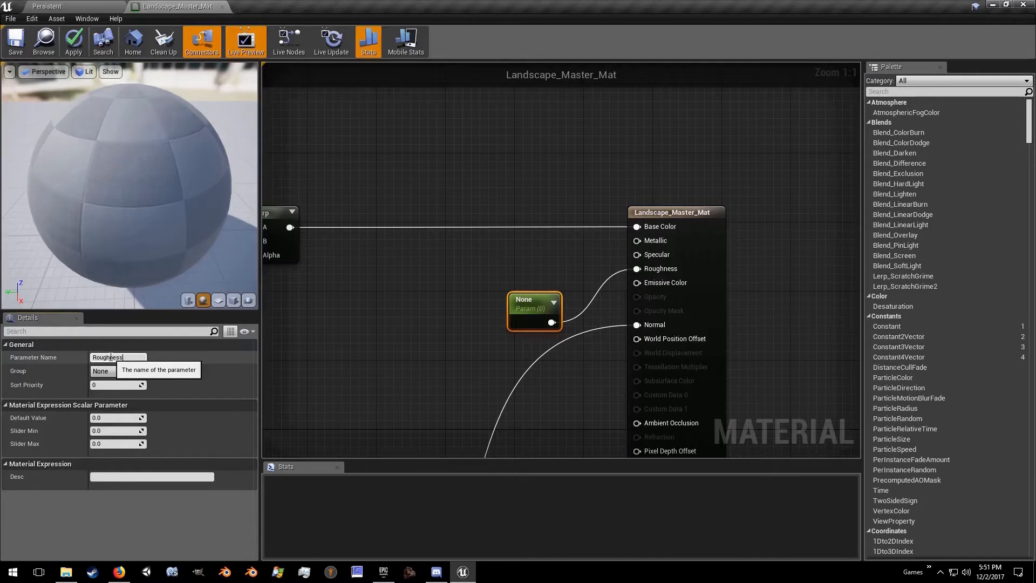
text(ghness)
key(Return)
click(15, 50)
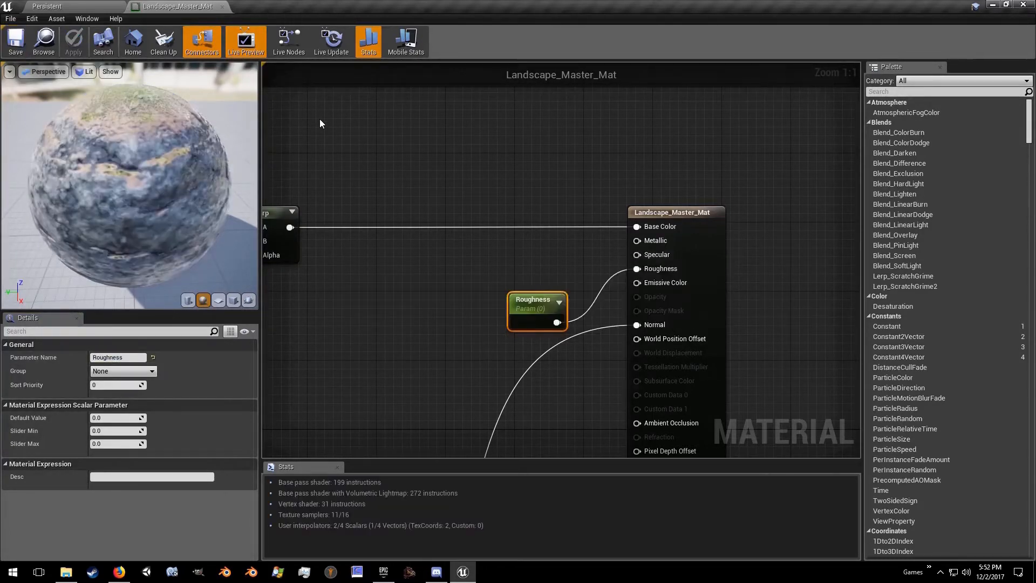
Step: Set the Roughness parameter's default value to 1 and save the material
drag(156, 200, 97, 162)
drag(194, 161, 154, 194)
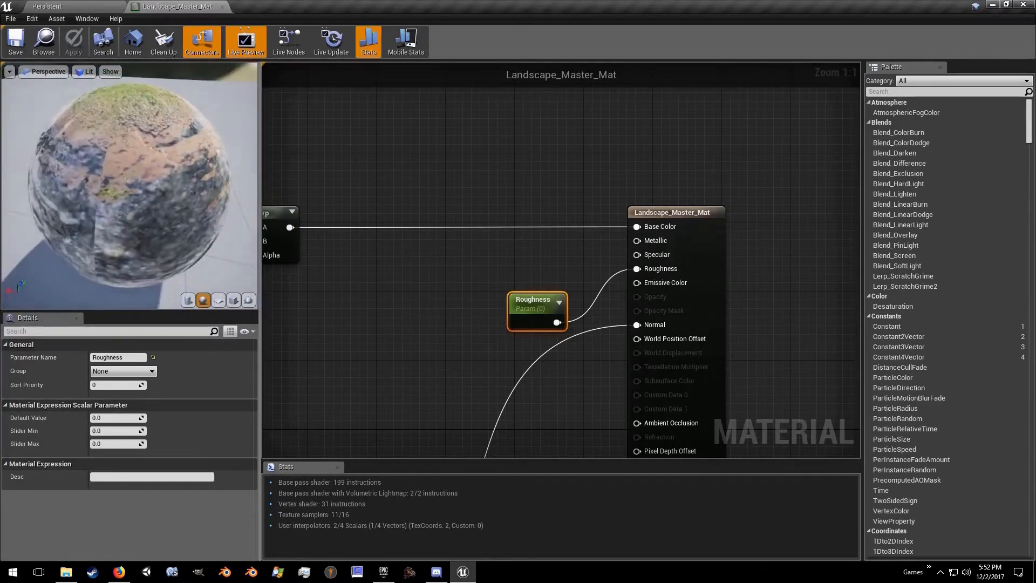
click(113, 420)
text(1)
key(Return)
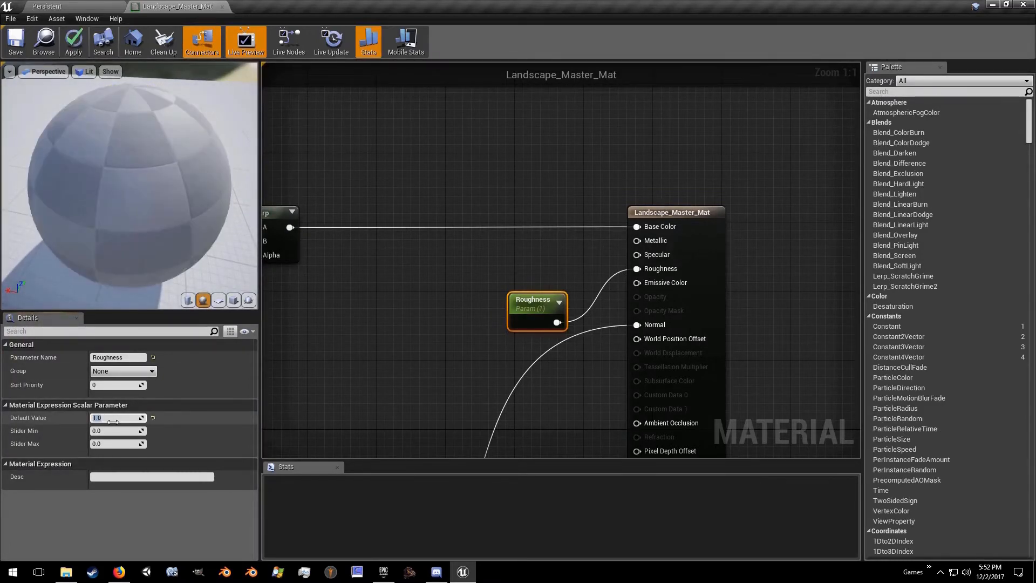
click(16, 48)
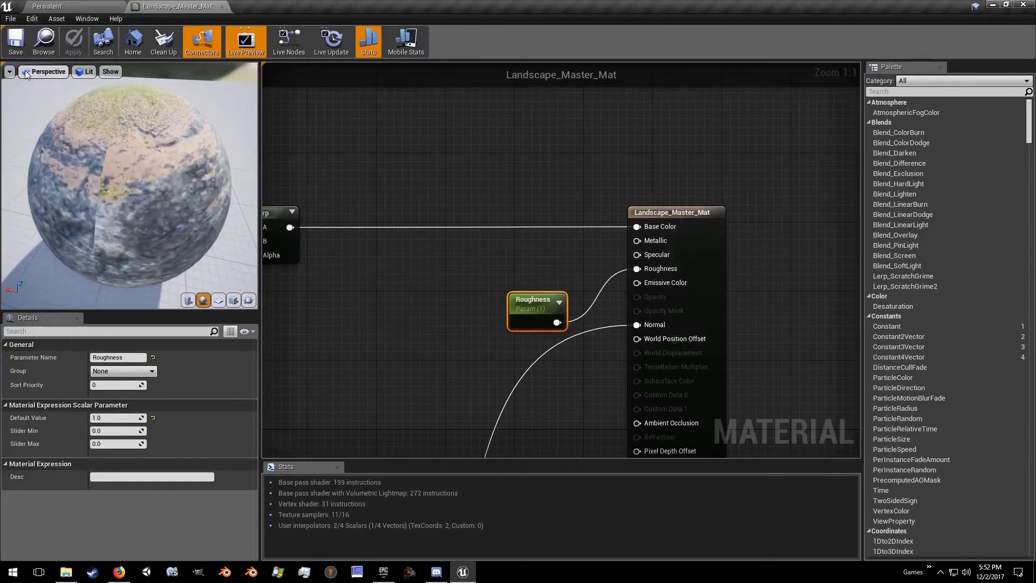
Step: Examine the slope blending and surface shine of the grass, sand and rock on the preview sphere from several angles
drag(138, 192, 121, 226)
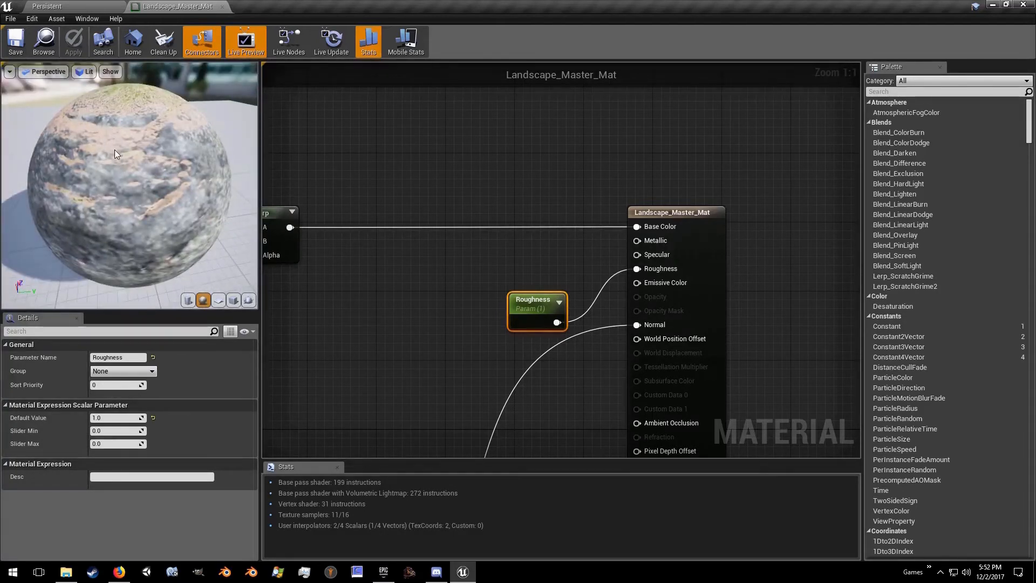
drag(172, 216, 59, 207)
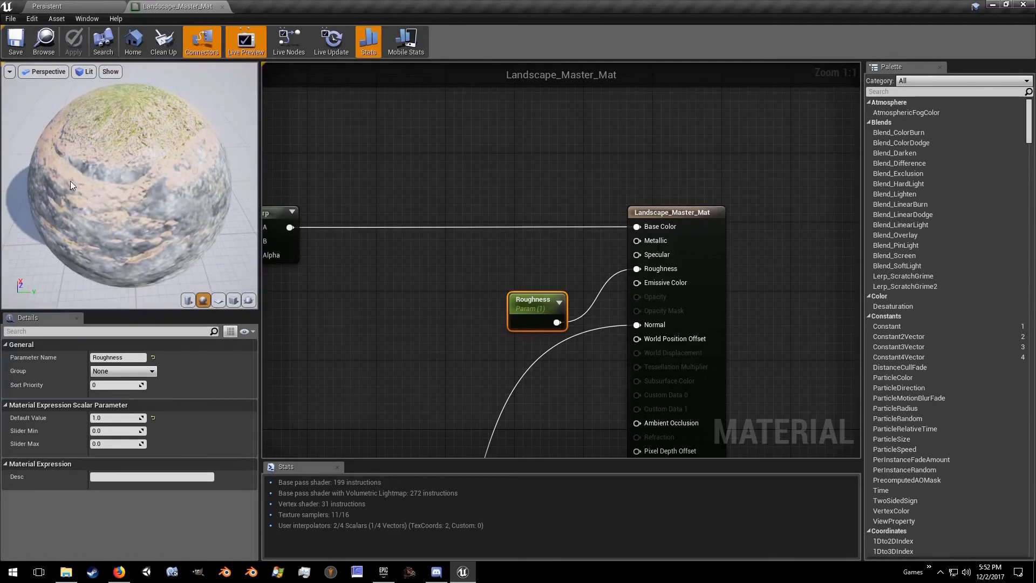
mouse_move(122, 160)
mouse_down()
mouse_move(138, 137)
mouse_move(138, 160)
mouse_up()
drag(131, 211, 125, 237)
drag(226, 190, 184, 177)
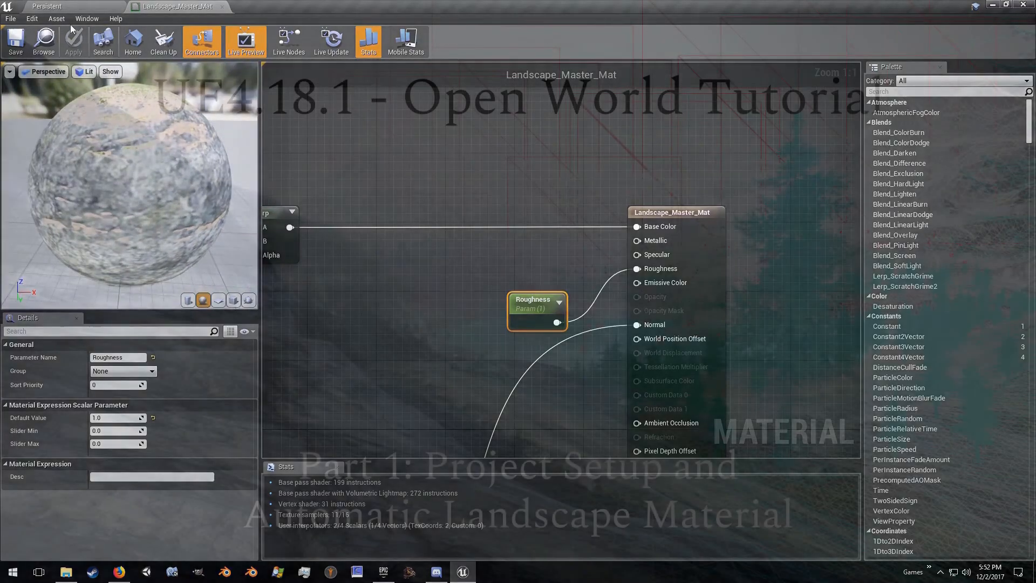